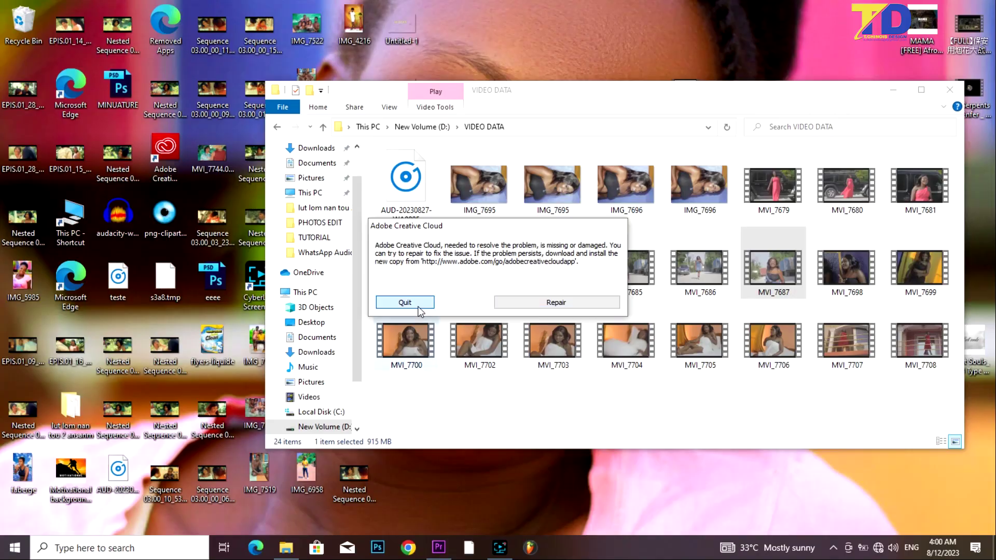
# Close the Creative Cloud error and bring the COULEUR WILMIX project in Premiere Pro back to the front
pyautogui.click(417, 304)
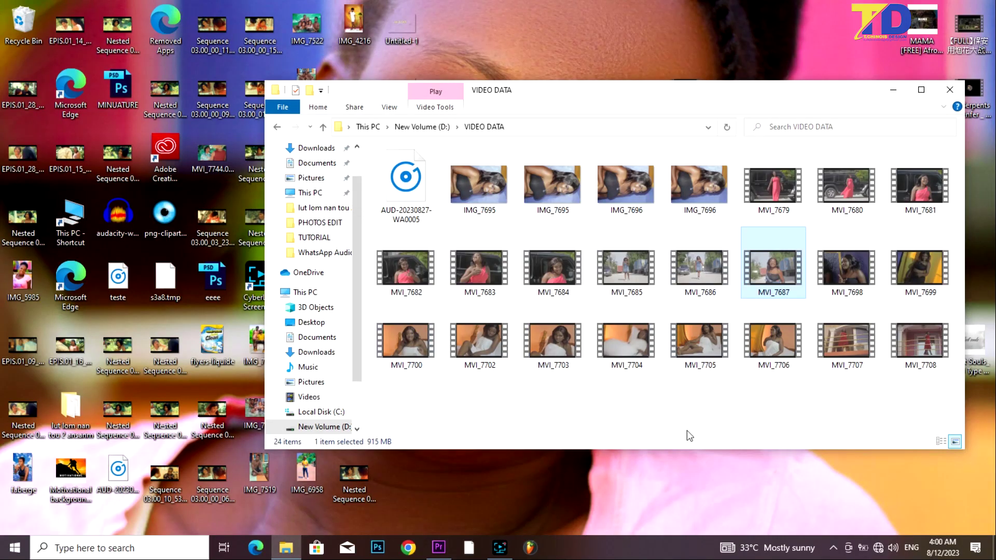
pyautogui.moveTo(500, 548)
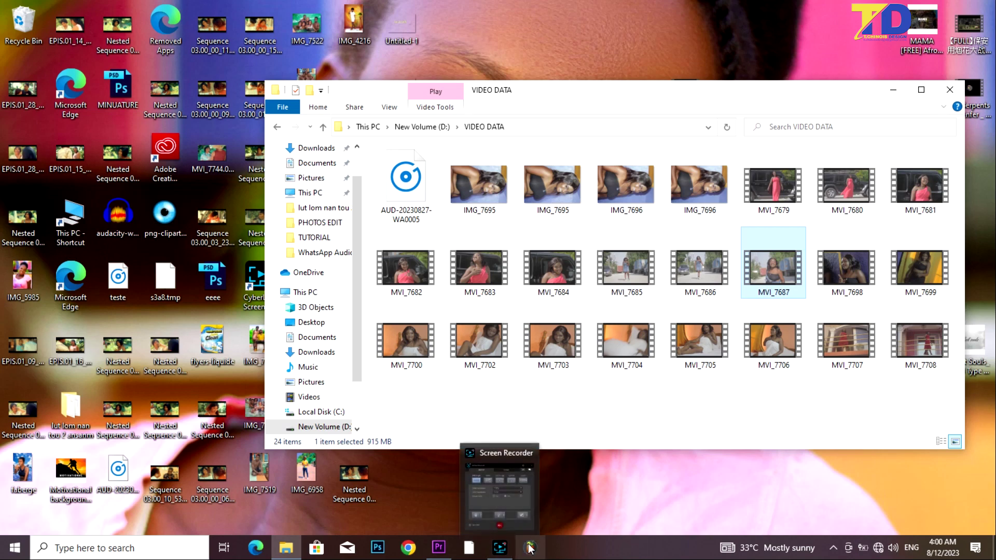
pyautogui.click(438, 549)
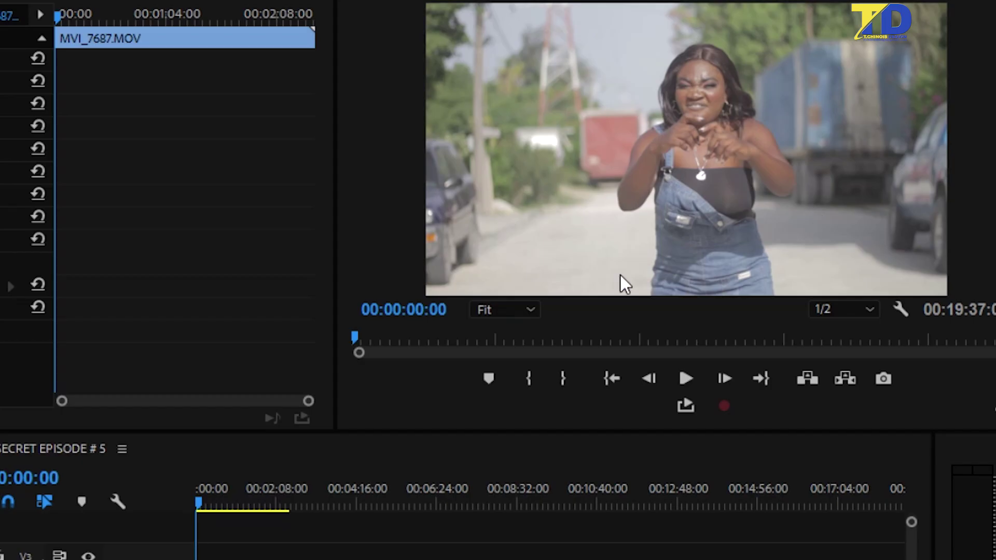
pyautogui.click(509, 310)
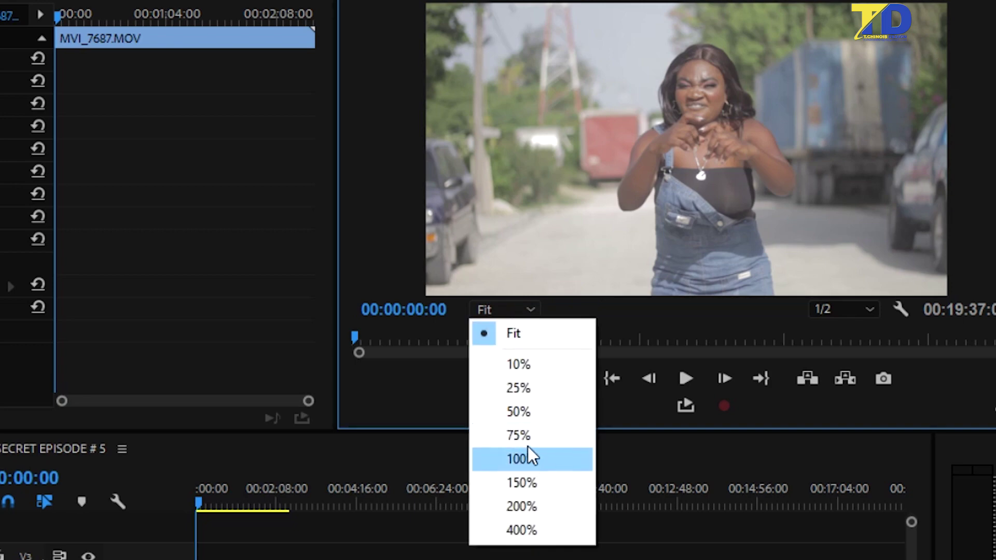
pyautogui.click(524, 437)
pyautogui.scroll(5, 949, 155)
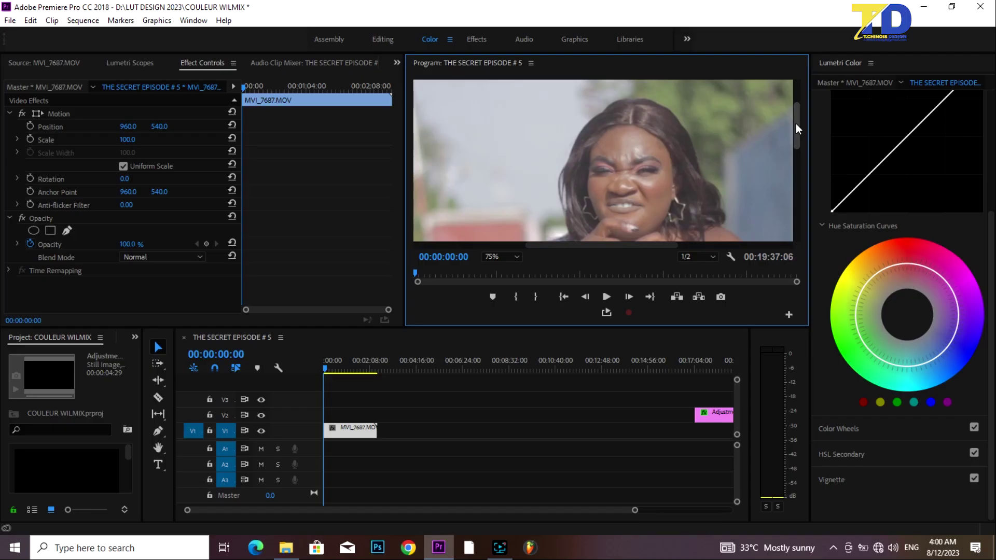
pyautogui.moveTo(798, 129); pyautogui.dragTo(798, 161)
pyautogui.click(344, 368)
pyautogui.moveTo(797, 166); pyautogui.dragTo(797, 139)
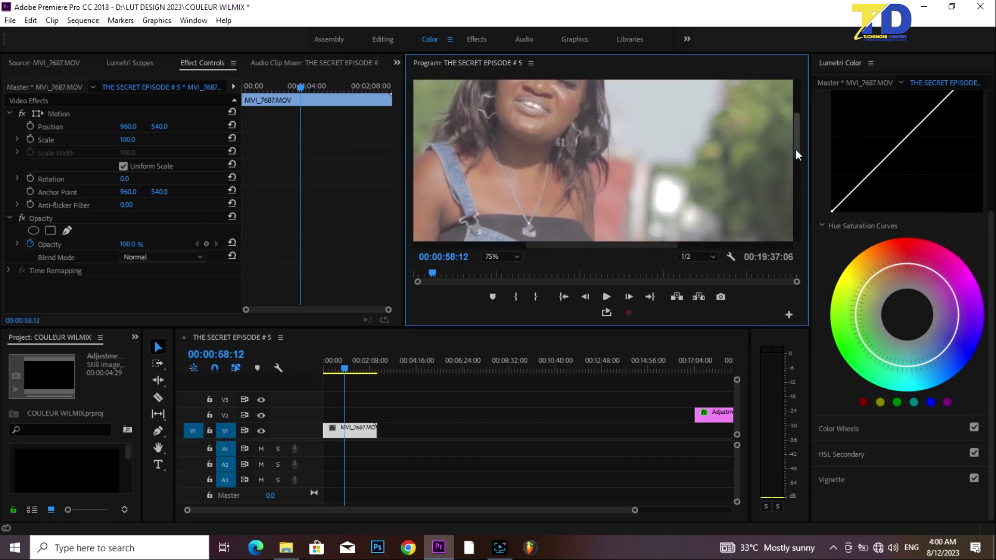
pyautogui.click(335, 369)
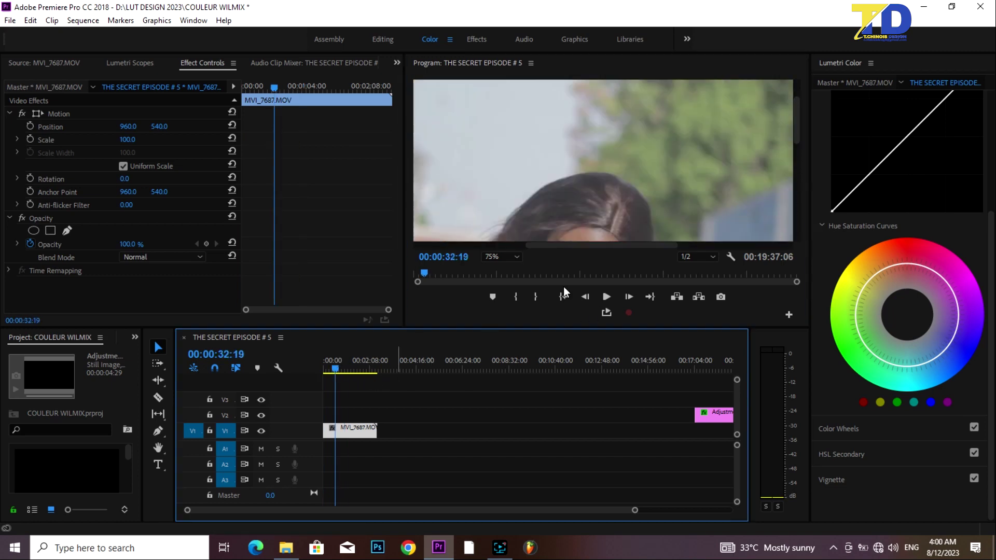
pyautogui.click(500, 257)
pyautogui.click(510, 273)
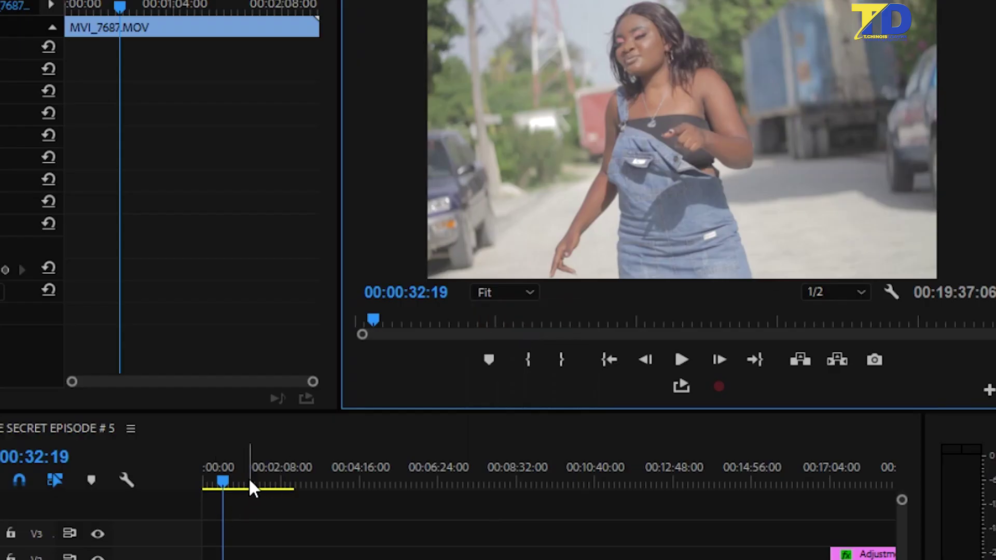
pyautogui.click(248, 482)
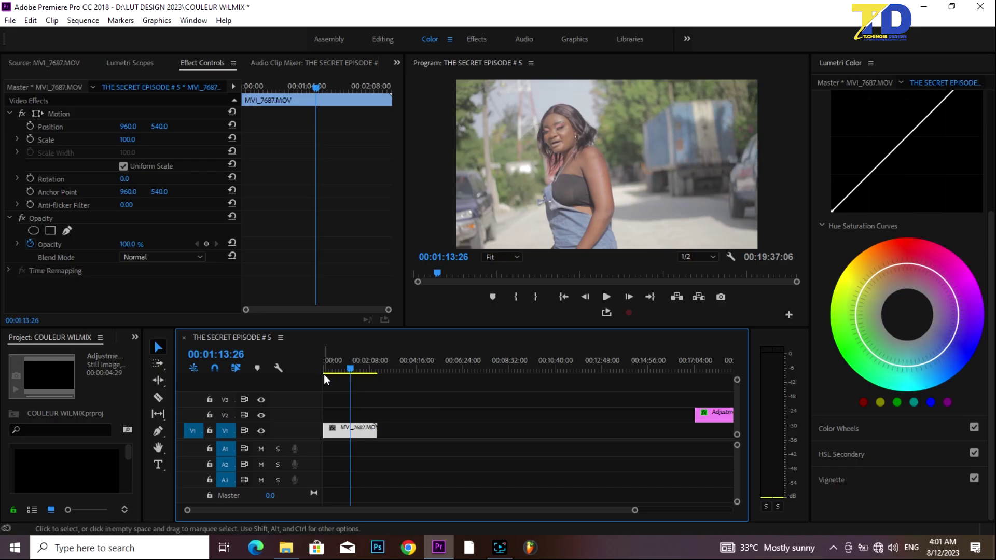
pyautogui.click(325, 371)
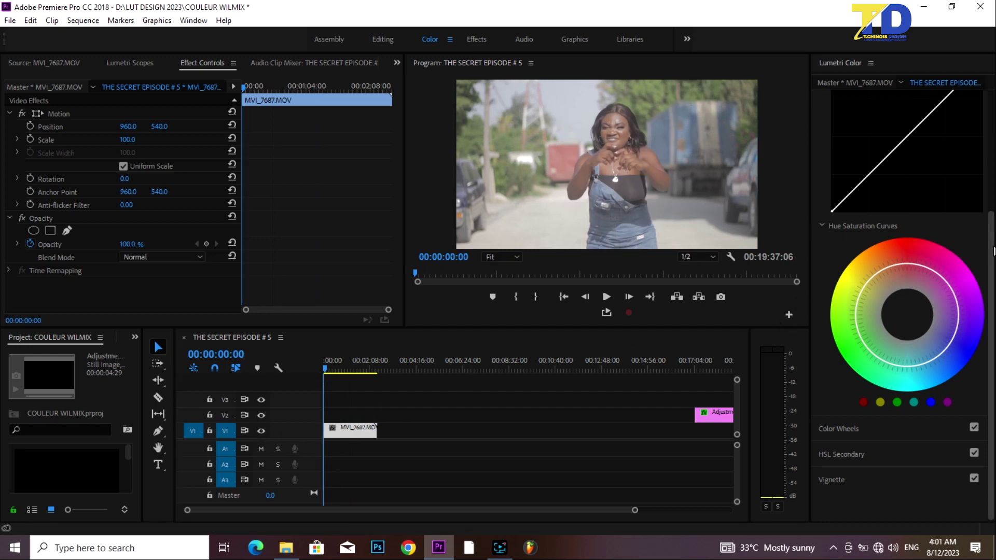
pyautogui.scroll(3, 982, 260)
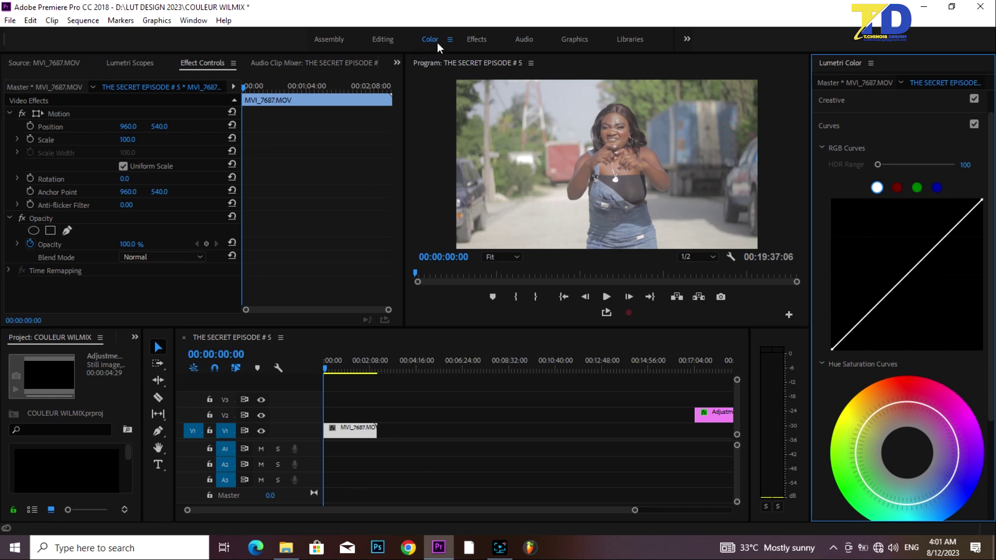
# Leave the Window menu unchanged and switch the effect settings panel to the Lumetri Scopes waveform
pyautogui.click(191, 22)
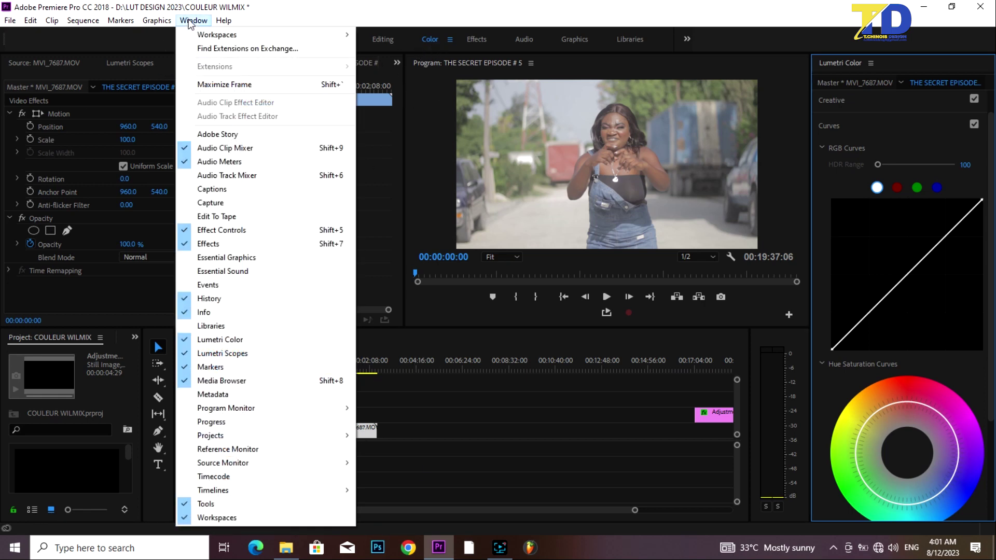
pyautogui.moveTo(240, 37)
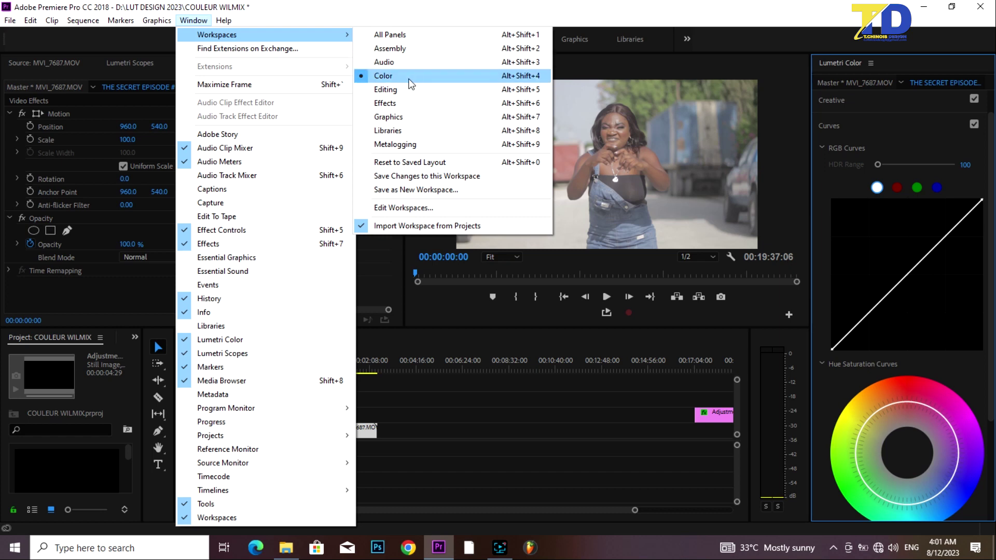
pyautogui.click(191, 23)
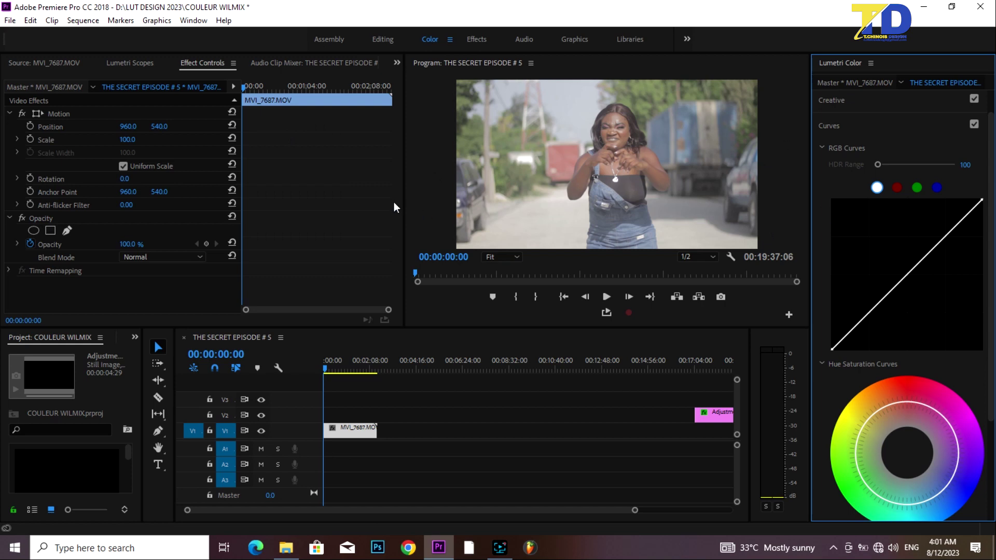
pyautogui.click(130, 64)
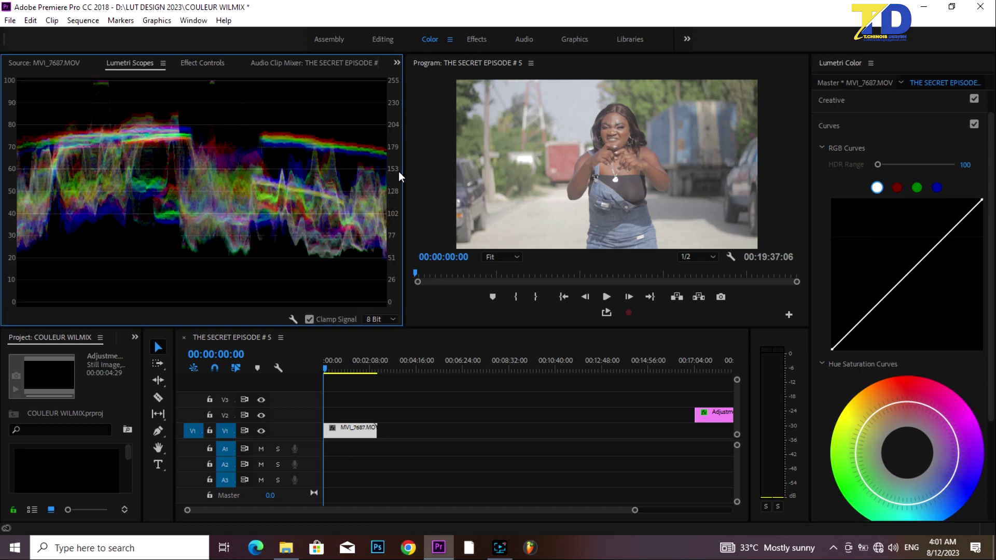
# Widen the program monitor beside the waveform, then test-brighten the RGB curve and remove the point
pyautogui.moveTo(399, 172); pyautogui.dragTo(231, 193)
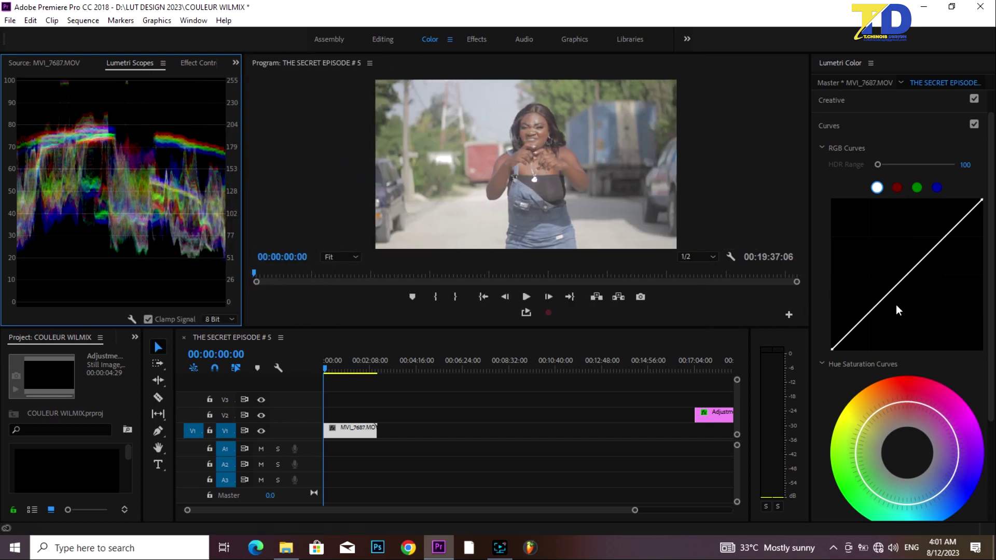
pyautogui.moveTo(875, 313)
pyautogui.mouseDown()
pyautogui.moveTo(867, 275)
pyautogui.moveTo(868, 334)
pyautogui.mouseUp()
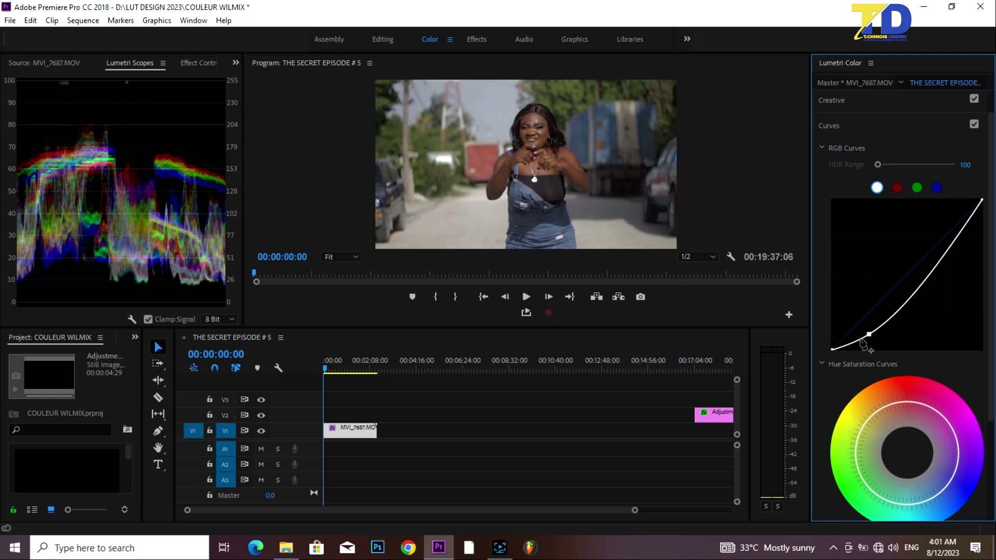
pyautogui.moveTo(868, 335); pyautogui.dragTo(867, 302)
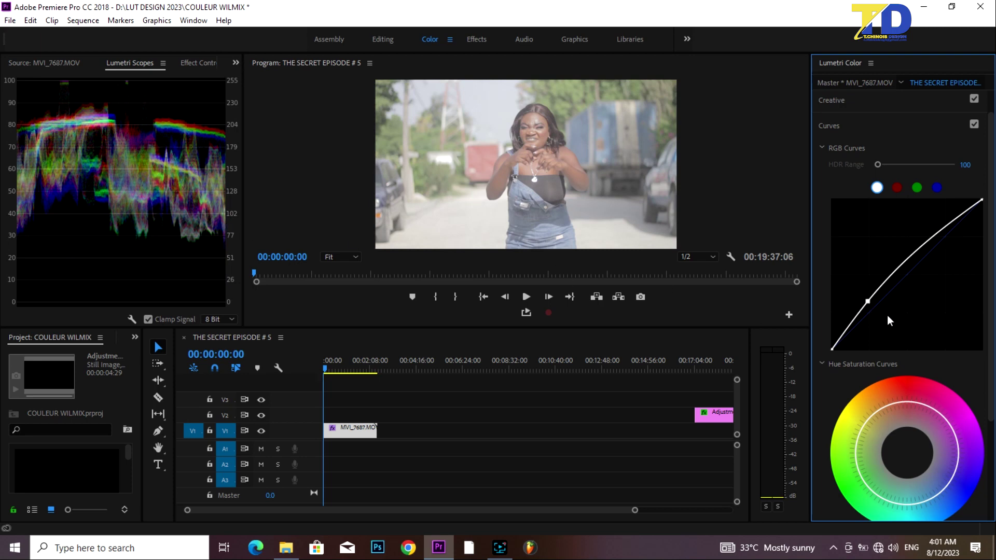
pyautogui.doubleClick(869, 303)
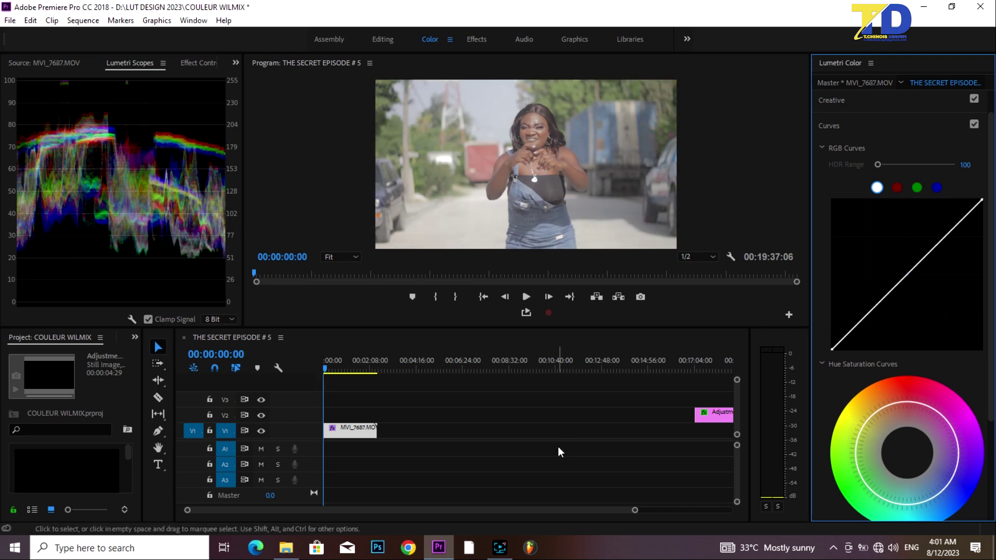
# Peek at the Creative section, then expand Basic Correction in the Lumetri Color panel
pyautogui.click(838, 99)
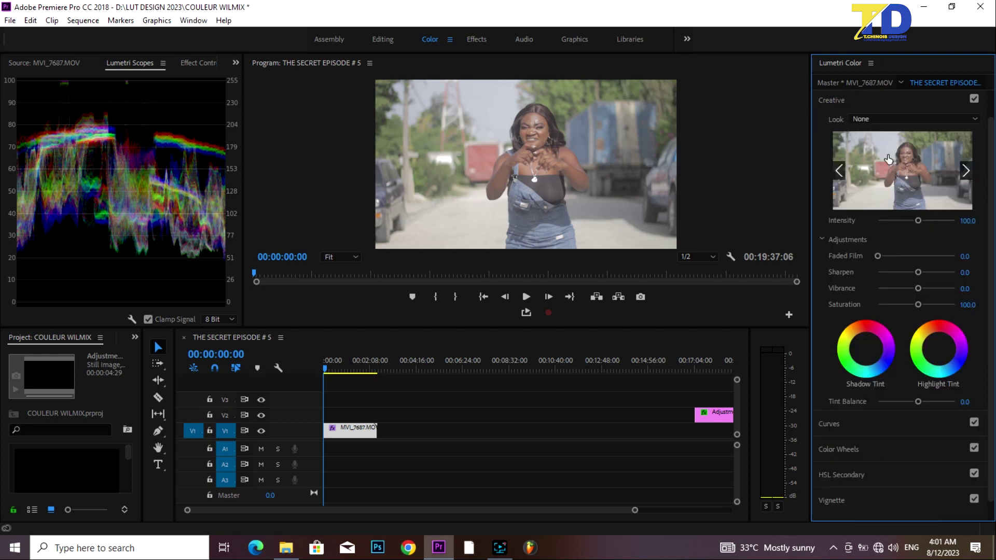
pyautogui.click(838, 101)
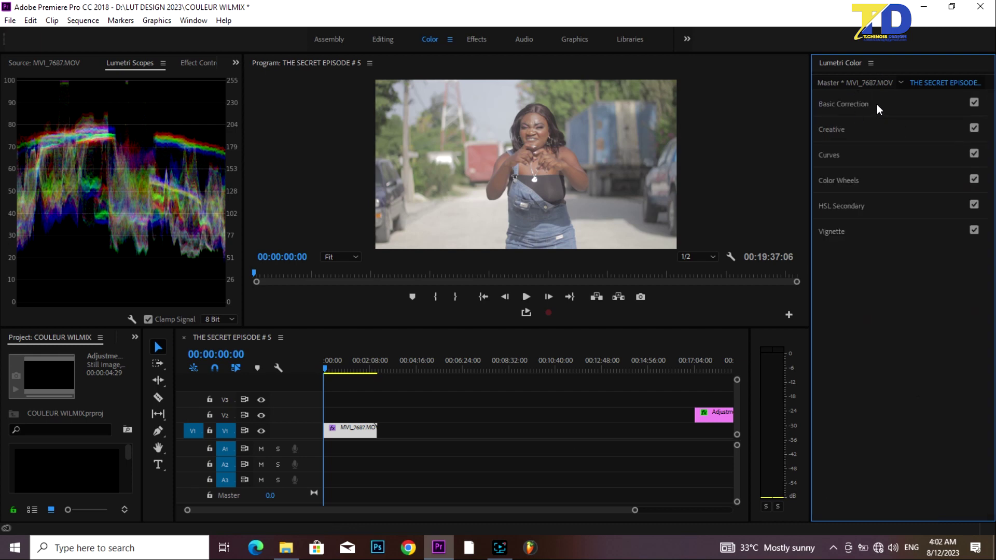
pyautogui.click(876, 104)
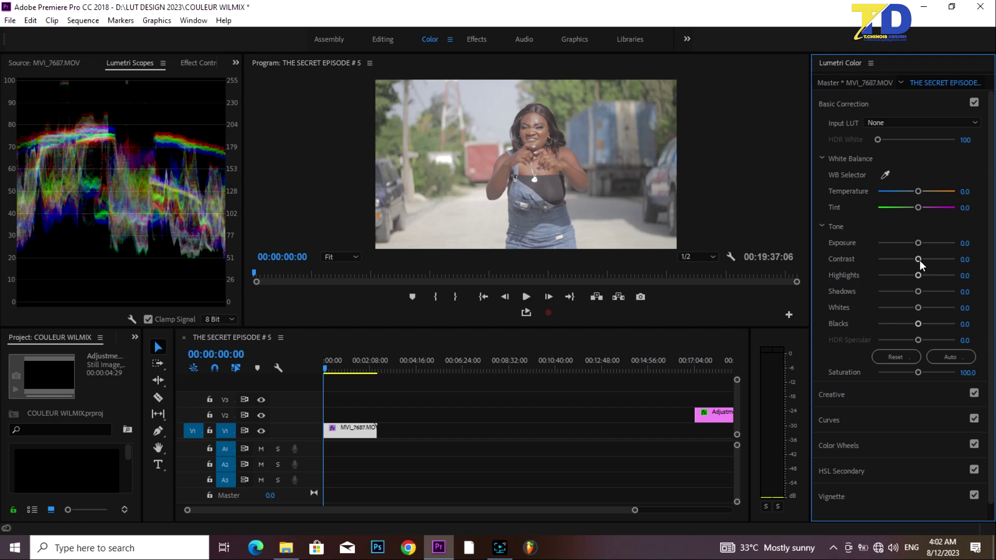
# Set Lumetri Basic Correction Contrast to 64.8 and Highlights to -44
pyautogui.moveTo(918, 259); pyautogui.dragTo(912, 265)
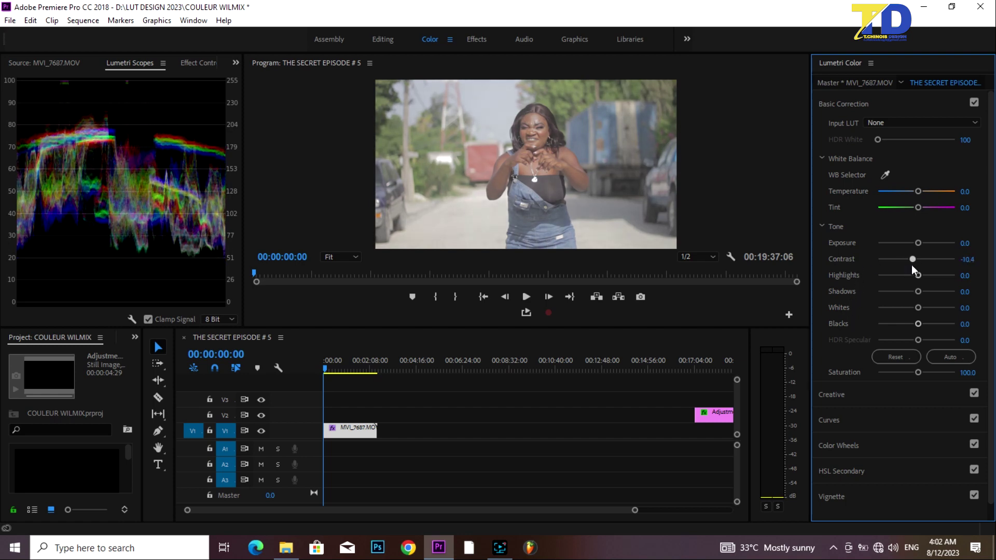
pyautogui.moveTo(912, 265); pyautogui.dragTo(940, 269)
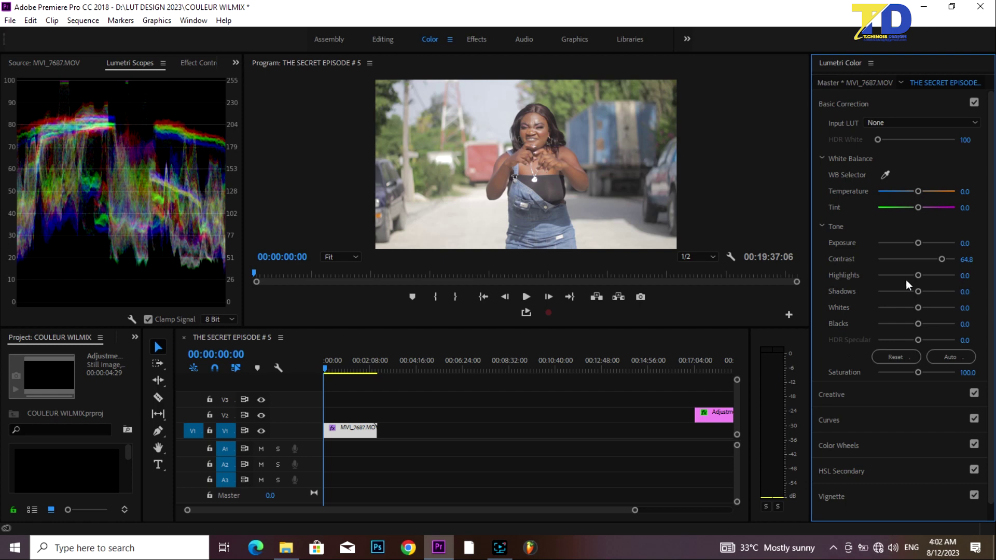
pyautogui.moveTo(917, 276); pyautogui.dragTo(897, 278)
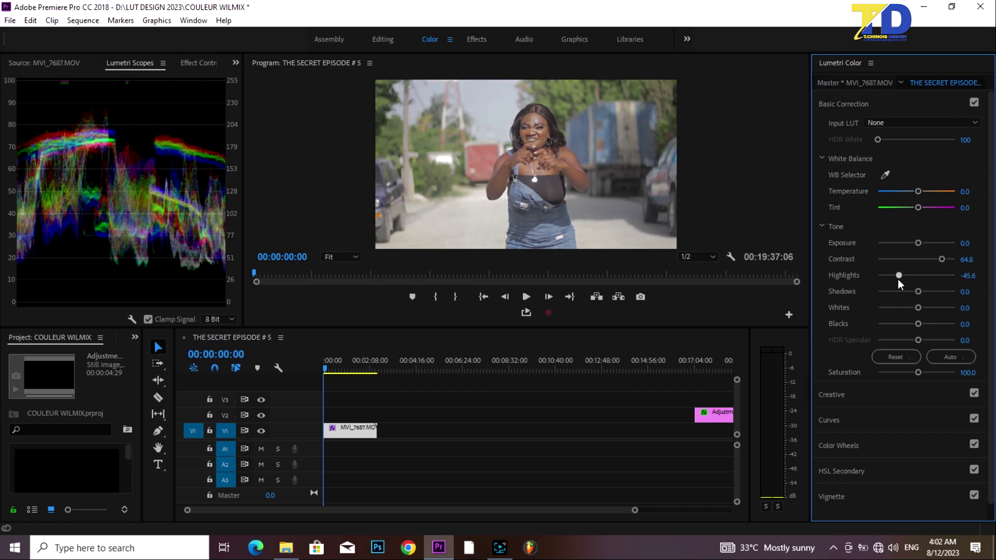
pyautogui.moveTo(897, 279); pyautogui.dragTo(898, 279)
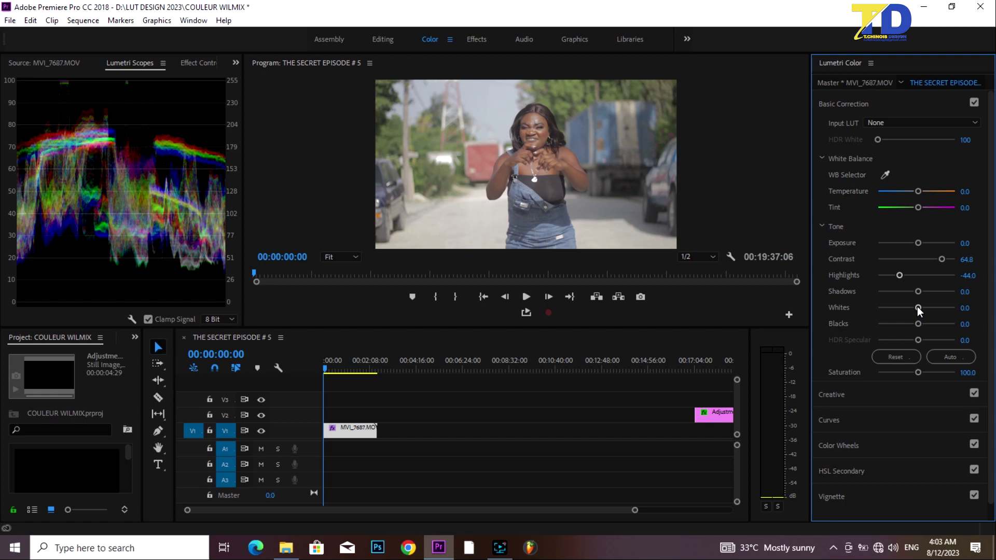
# Lower Whites to -20 and Shadows to -37.6, then show MVI_7687.MOV's Effect Controls
pyautogui.moveTo(918, 307); pyautogui.dragTo(904, 311)
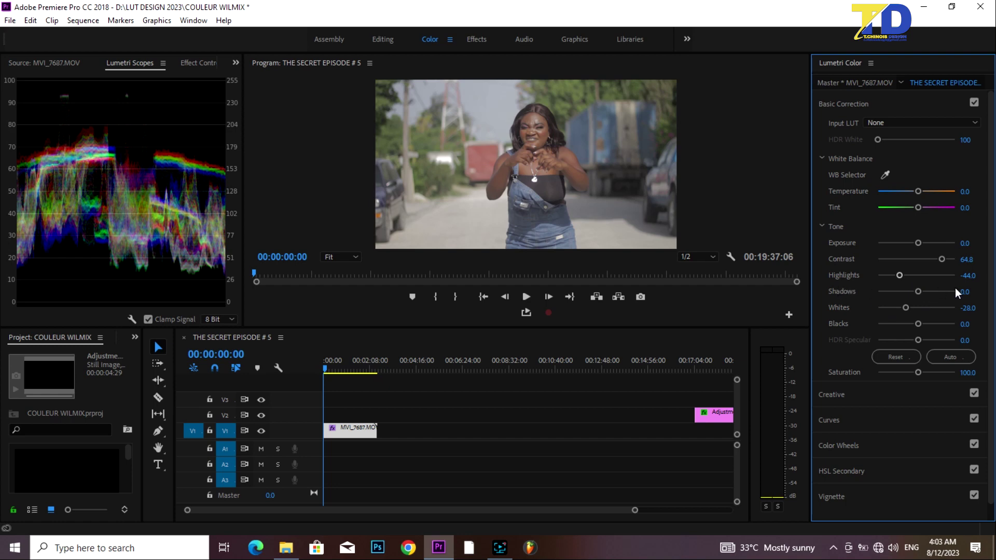
pyautogui.moveTo(899, 291); pyautogui.dragTo(908, 307)
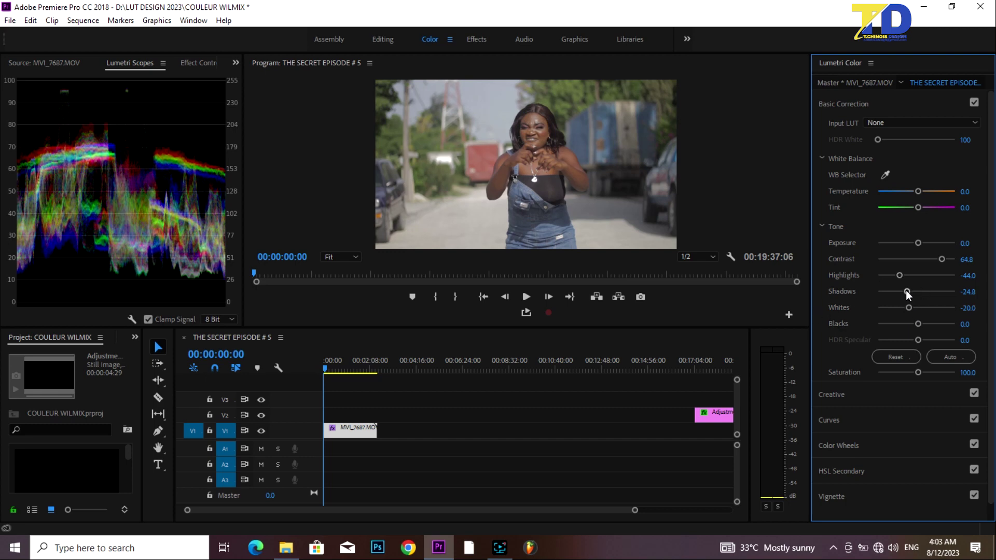
pyautogui.moveTo(906, 292); pyautogui.dragTo(902, 293)
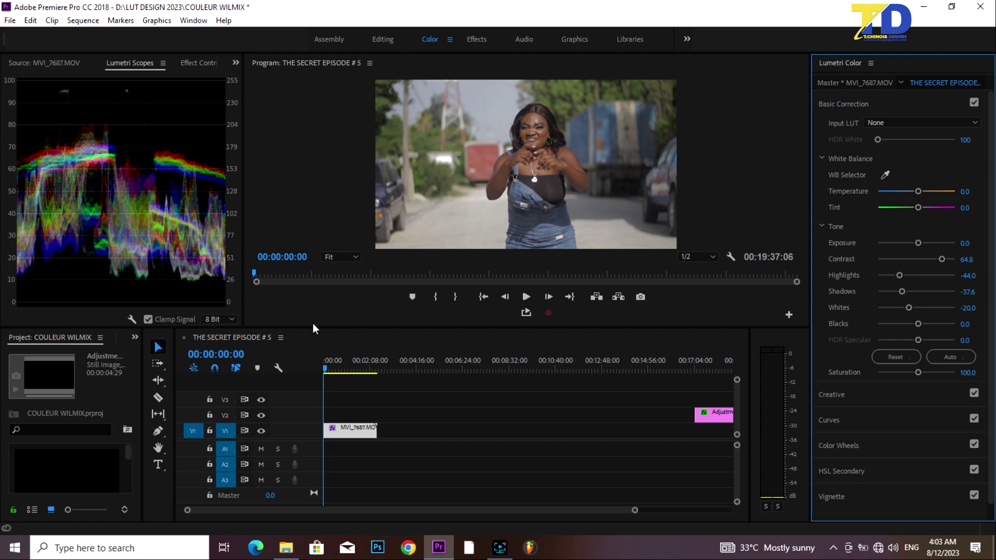
pyautogui.click(356, 432)
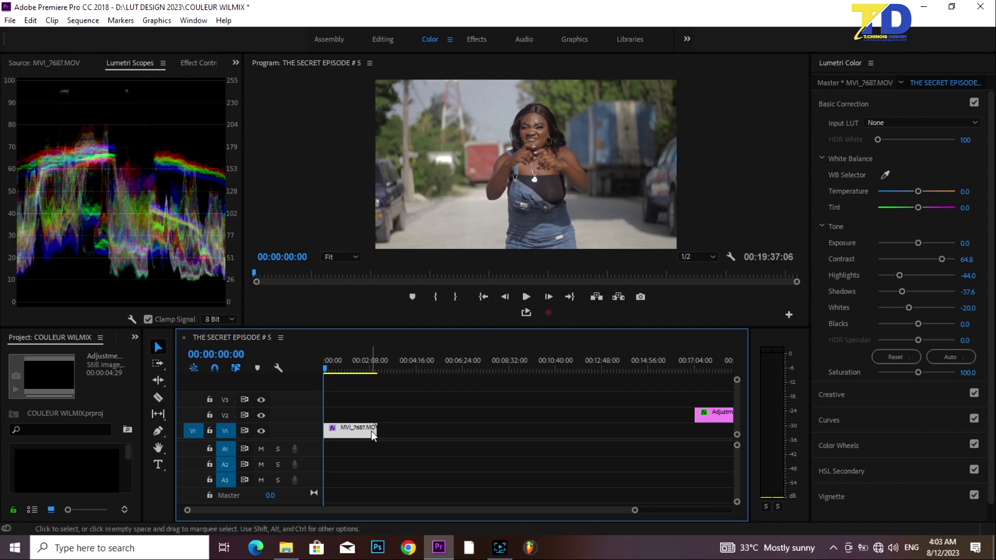
pyautogui.click(200, 64)
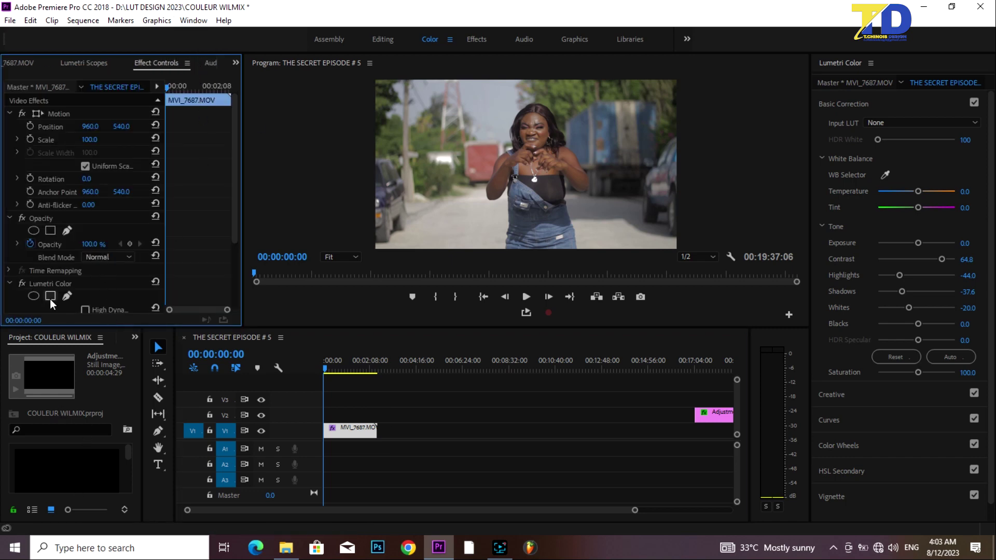
# Cut Lumetri Color from MVI_7687.MOV and start a new 1920×1080 adjustment layer in the Project panel
pyautogui.rightClick(67, 285)
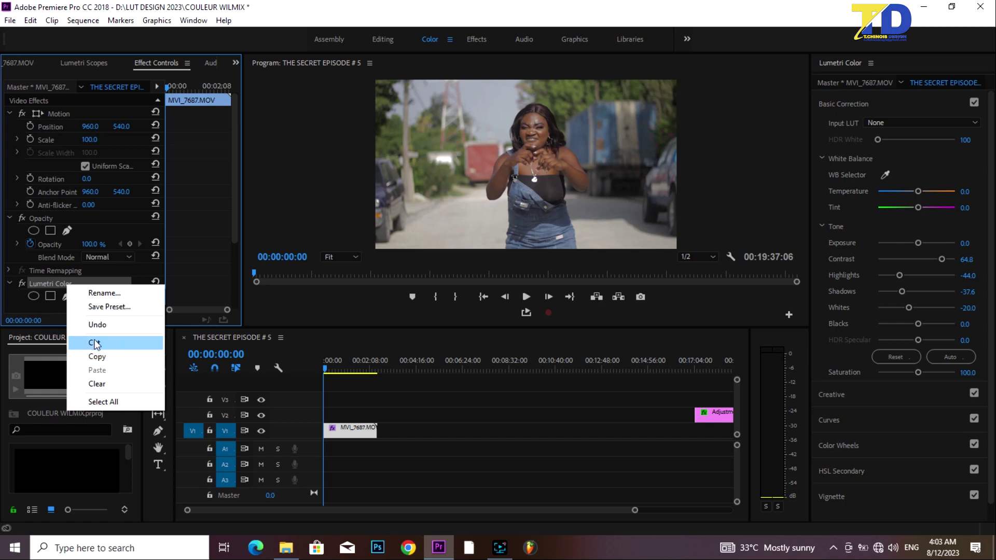
pyautogui.click(94, 343)
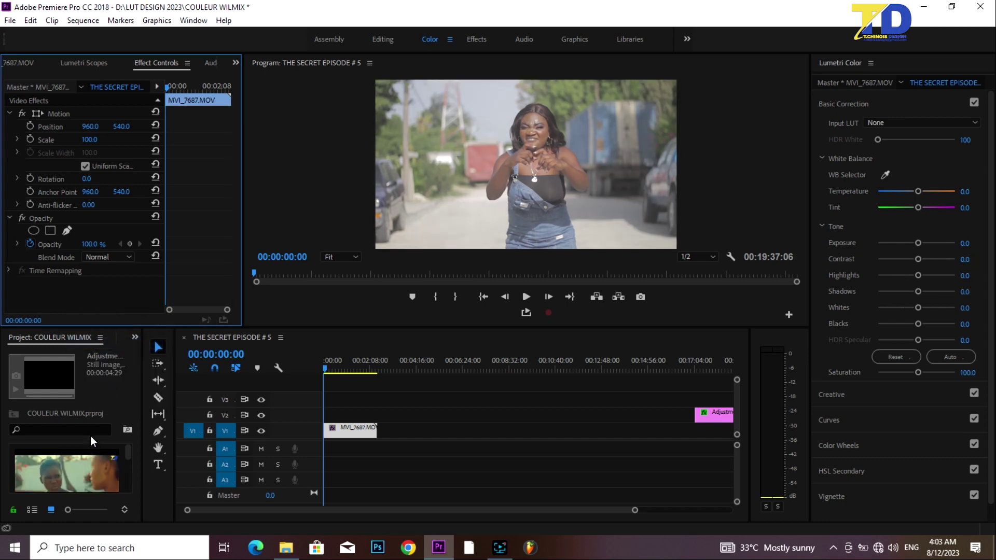
pyautogui.rightClick(121, 394)
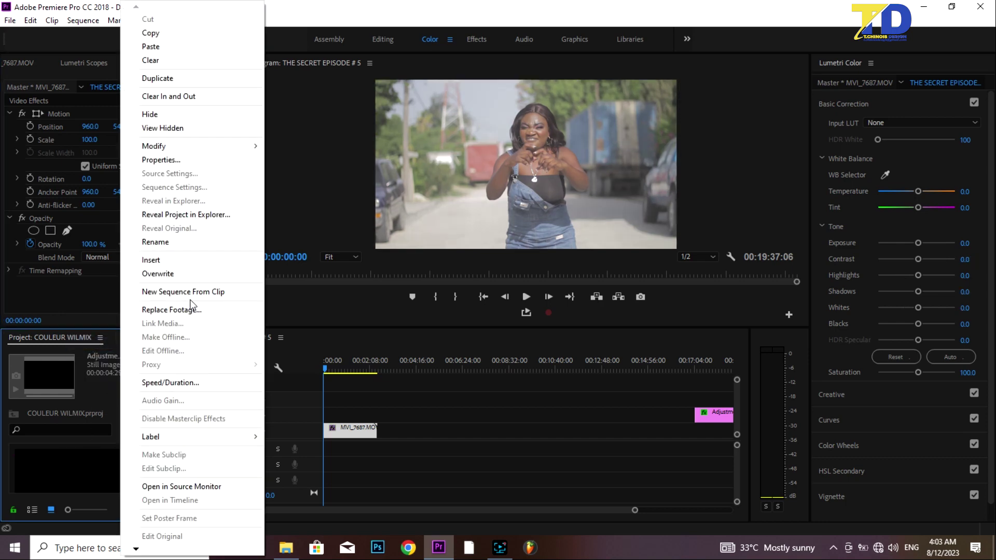
pyautogui.click(106, 436)
pyautogui.rightClick(105, 436)
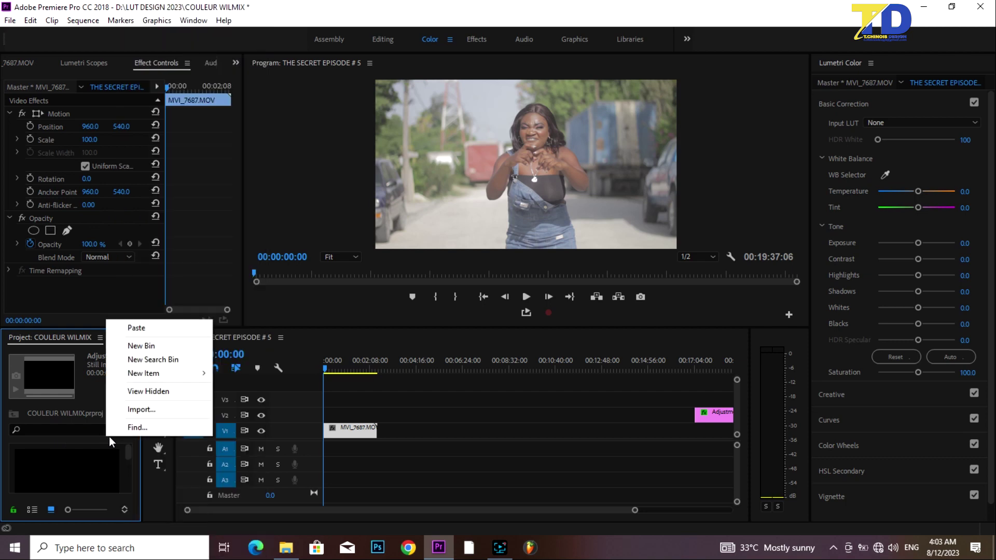
pyautogui.moveTo(154, 381)
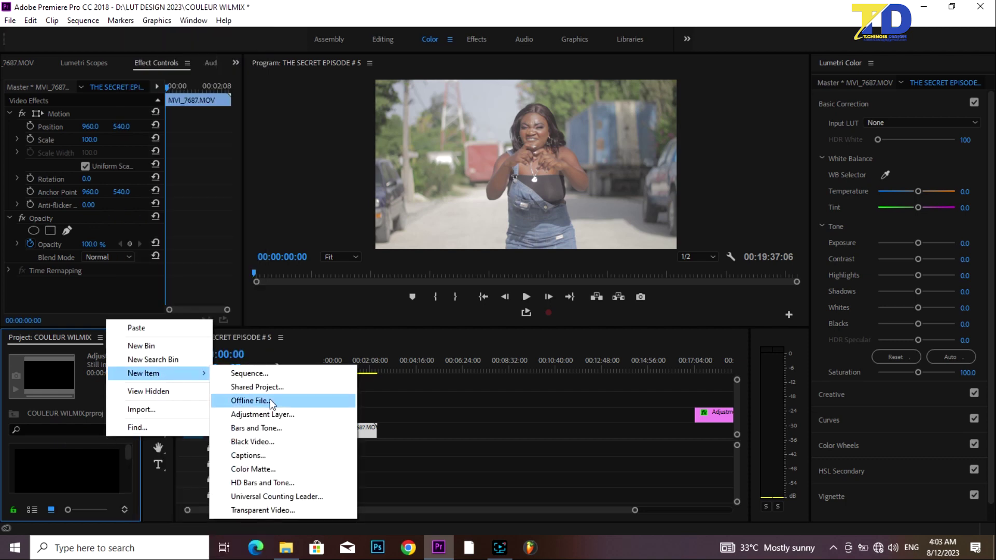
pyautogui.click(267, 413)
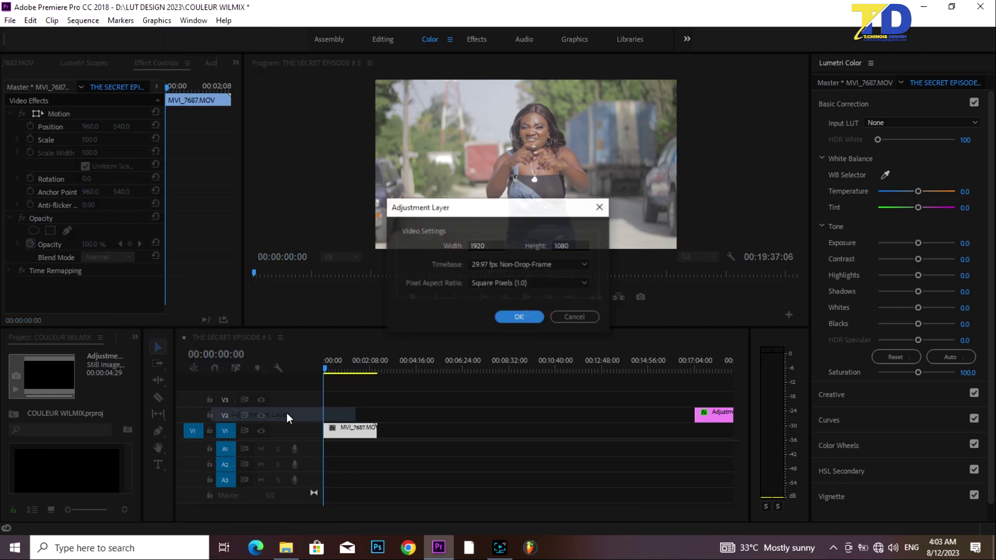
# Place the new 1920×1080 adjustment layer on V2 and paste the Lumetri grade onto it
pyautogui.click(503, 318)
pyautogui.moveTo(67, 467)
pyautogui.mouseDown()
pyautogui.moveTo(327, 415)
pyautogui.moveTo(377, 417)
pyautogui.mouseUp()
pyautogui.rightClick(348, 414)
pyautogui.rightClick(101, 296)
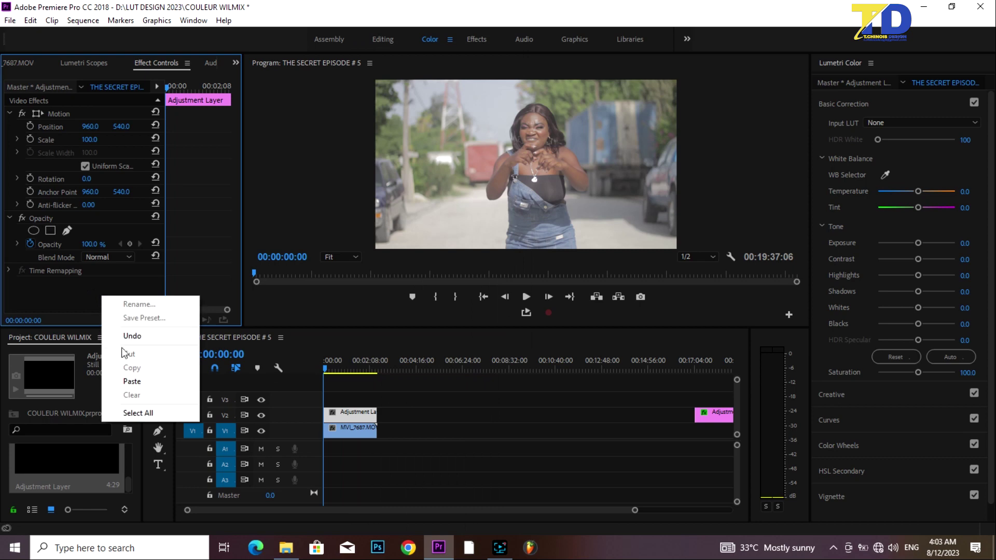
pyautogui.click(134, 380)
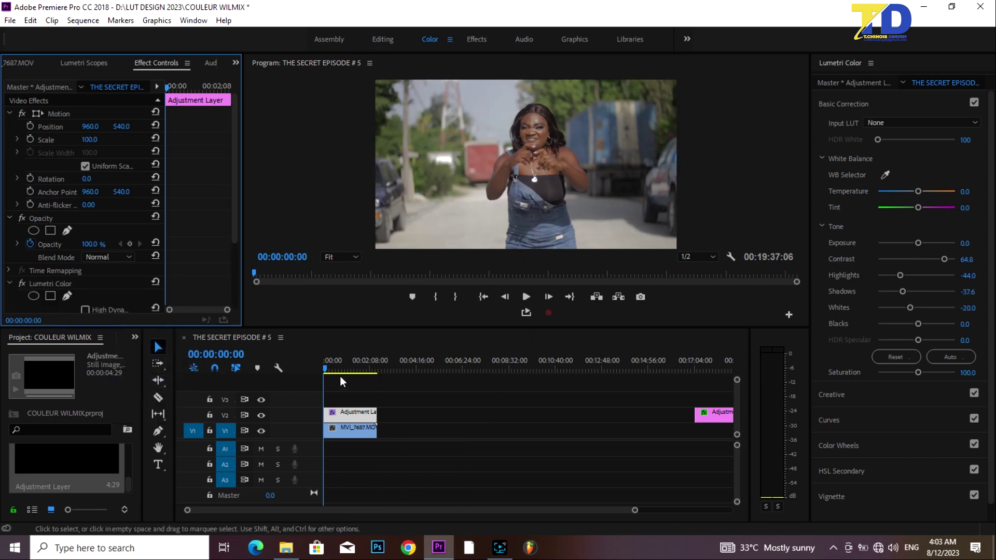
# Raise the adjustment layer's Saturation to 115.2 and review the look at 00:01:22:13
pyautogui.click(353, 415)
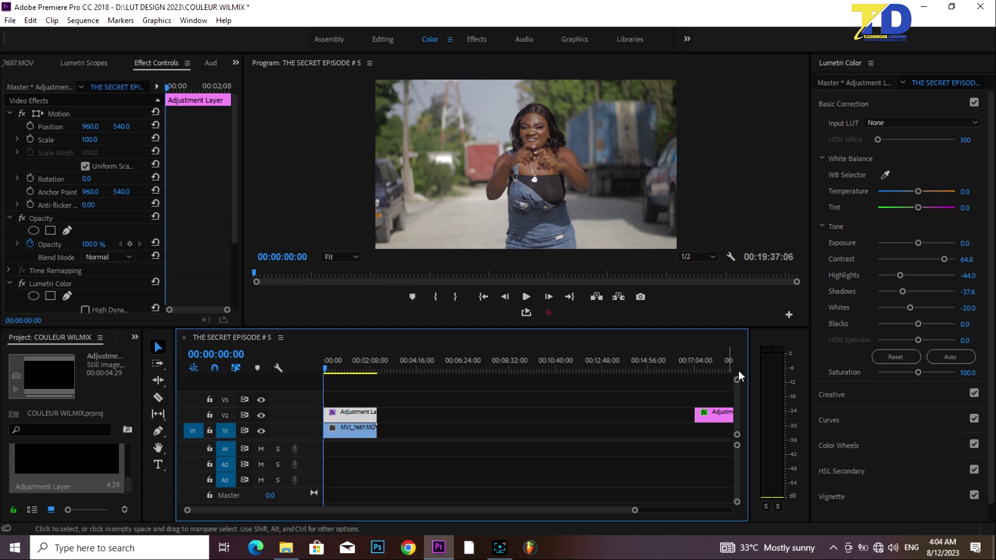
pyautogui.click(920, 373)
pyautogui.moveTo(920, 372); pyautogui.dragTo(923, 372)
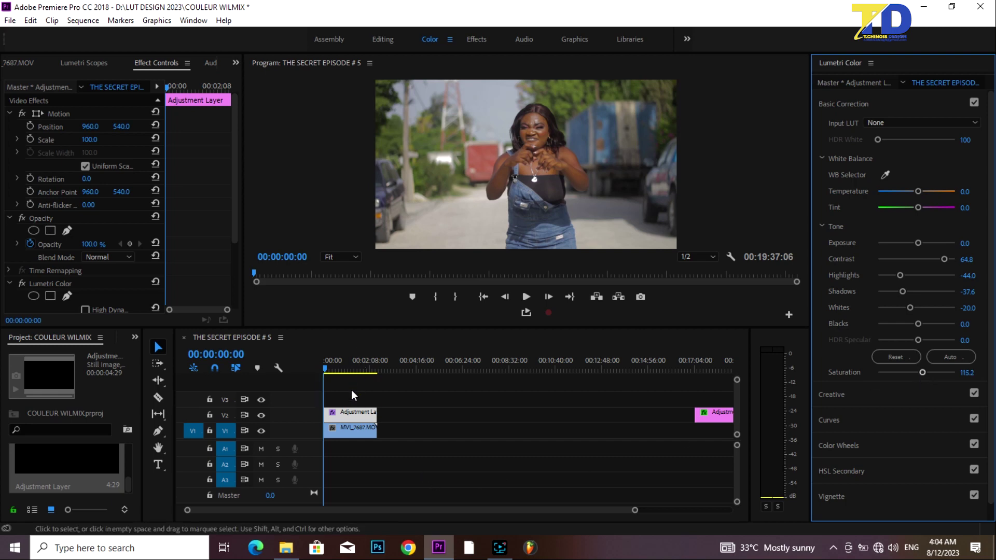
pyautogui.click(355, 368)
pyautogui.click(355, 367)
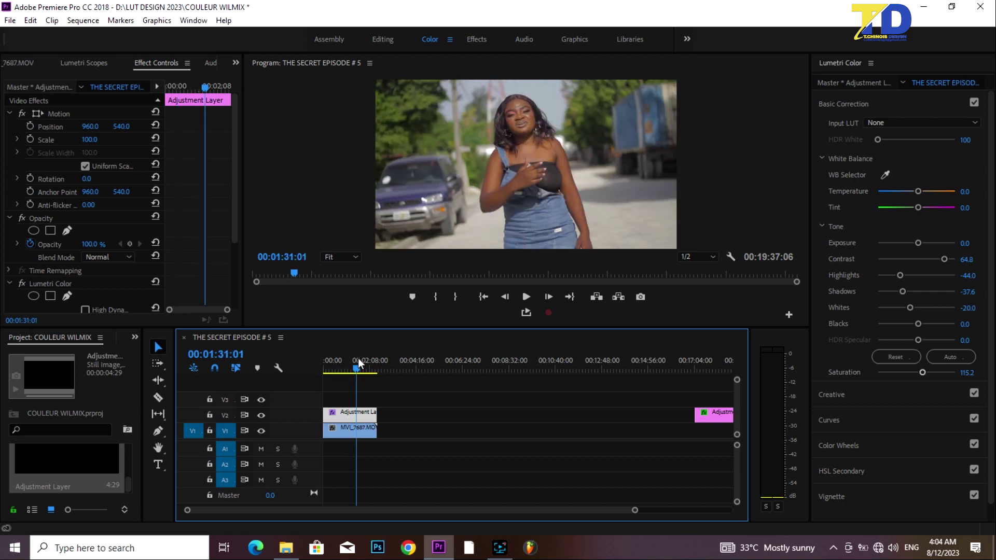
# Raise the adjustment layer's Highlights to -21.6, reviewing frames around 00:01:31:01 and 00:01:44:23
pyautogui.moveTo(335, 369); pyautogui.dragTo(357, 363)
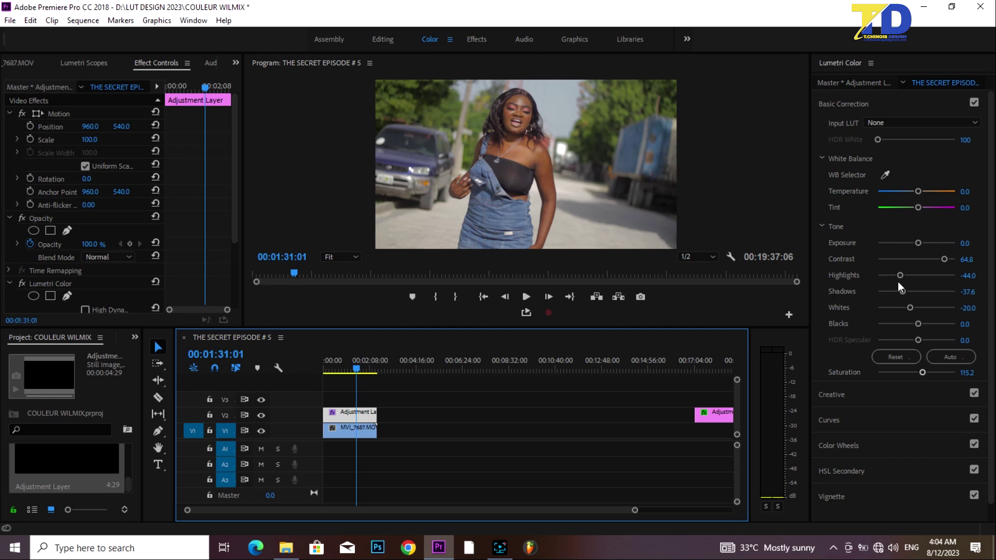
pyautogui.moveTo(900, 278); pyautogui.dragTo(907, 276)
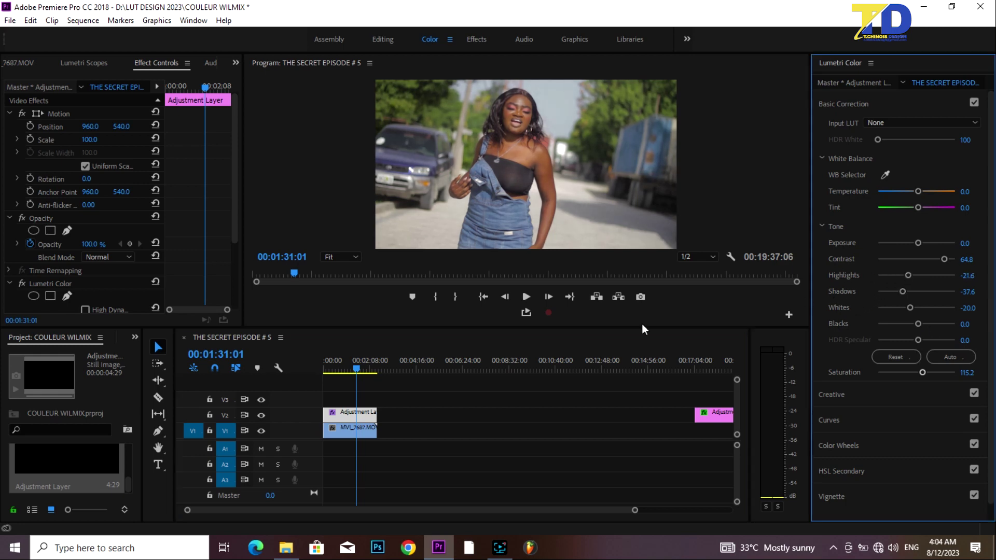
pyautogui.click(338, 368)
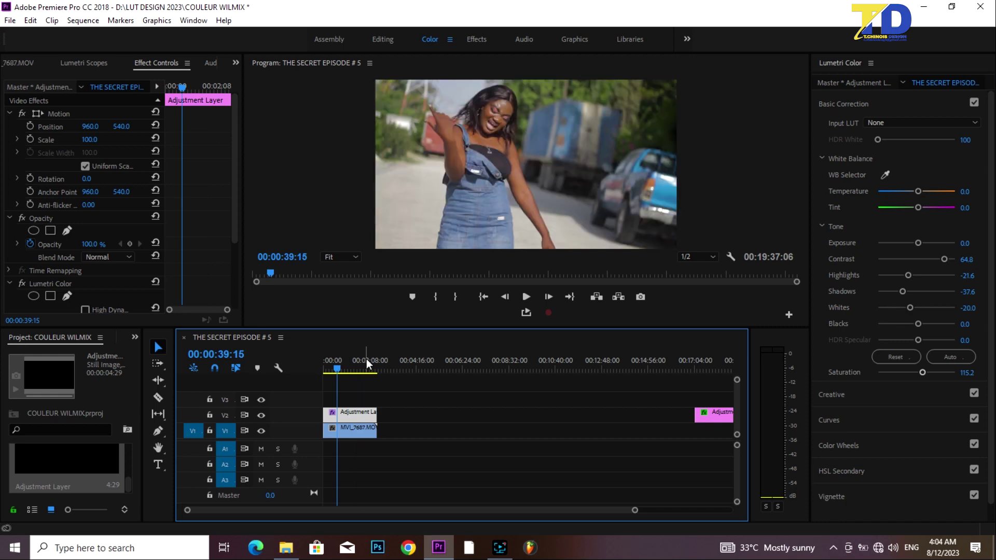
pyautogui.click(362, 362)
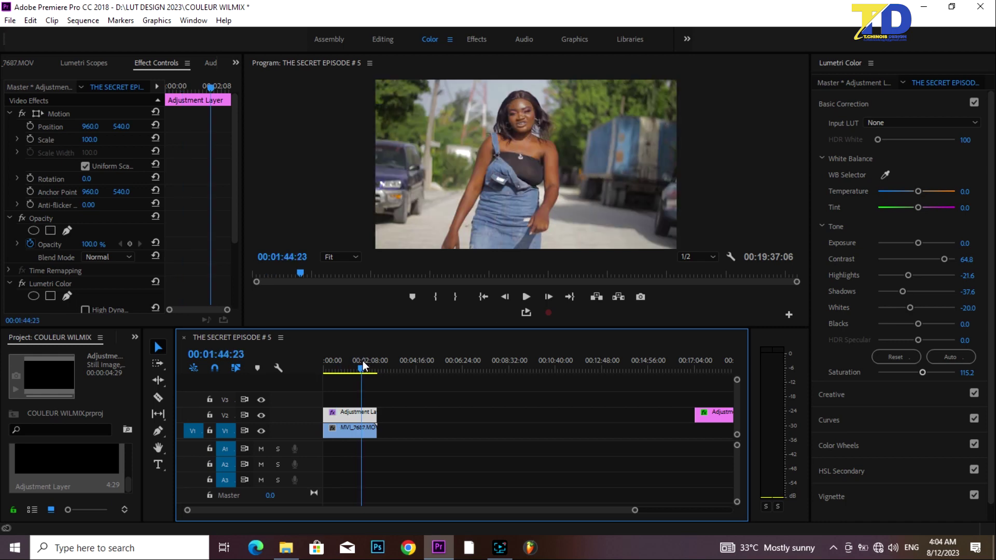
# Toggle the V2 adjustment layer off and on to compare the grade with ungraded footage
pyautogui.click(262, 415)
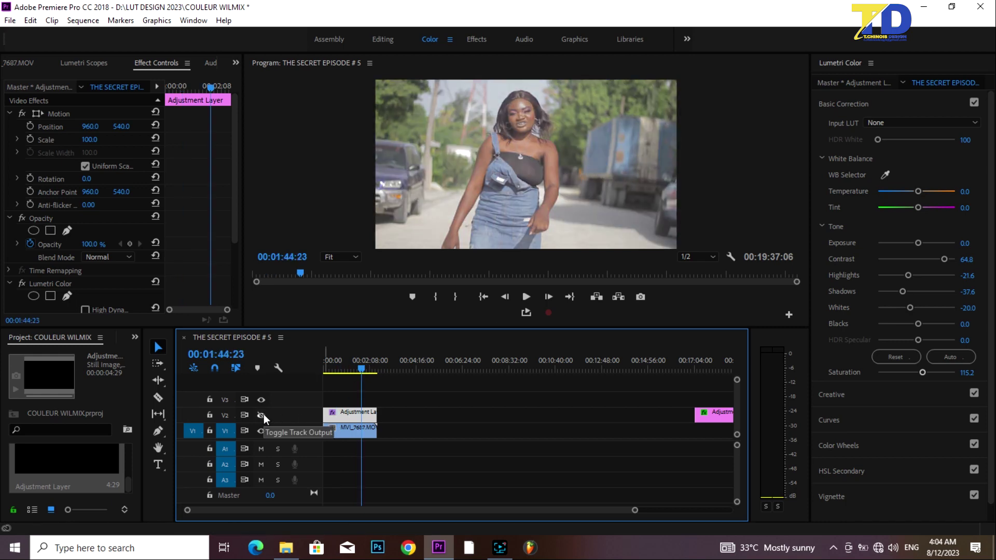
pyautogui.click(263, 414)
pyautogui.click(264, 414)
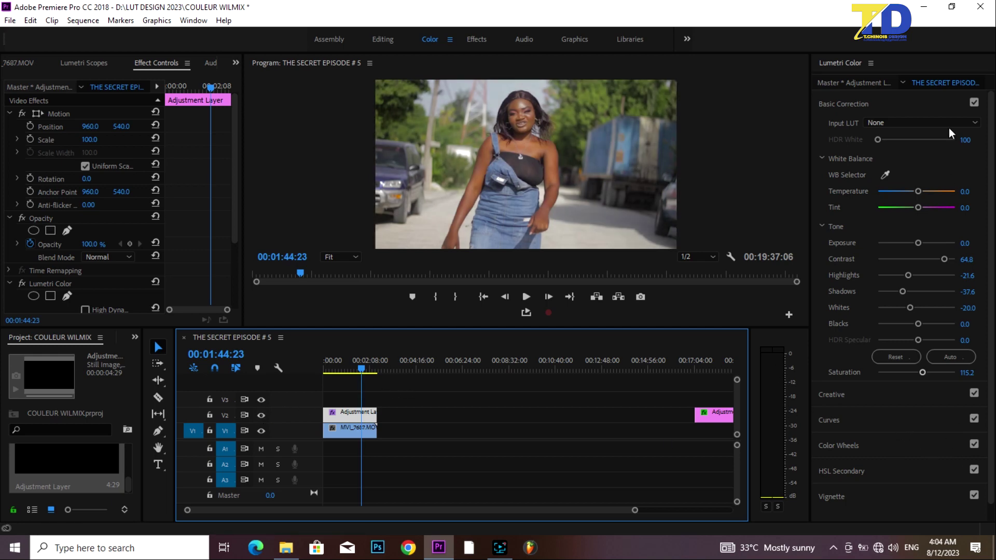
pyautogui.click(836, 420)
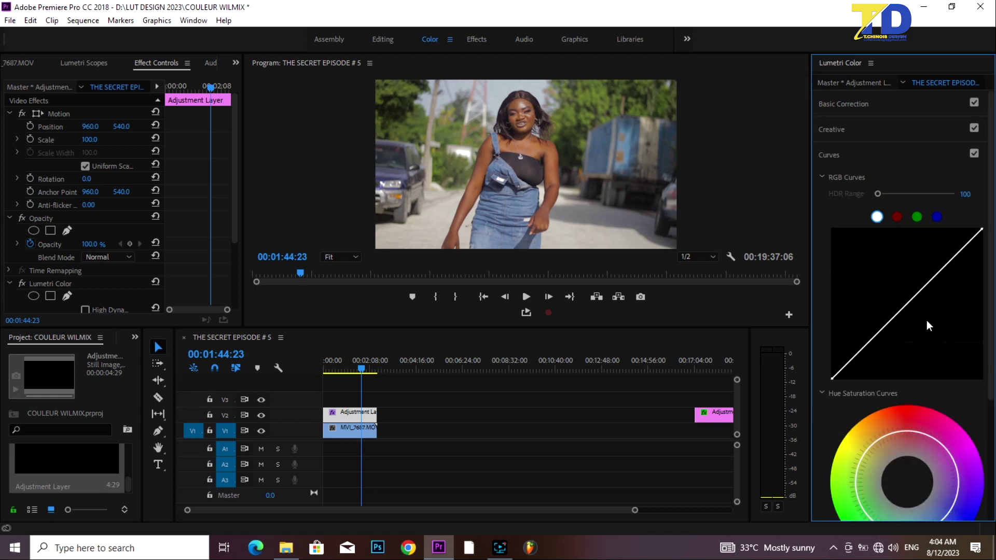
# Shape the RGB curve into an S: darker shadows and blacks, brighter highlights, nudged midpoint
pyautogui.click(868, 343)
pyautogui.click(943, 267)
pyautogui.moveTo(866, 341); pyautogui.dragTo(868, 348)
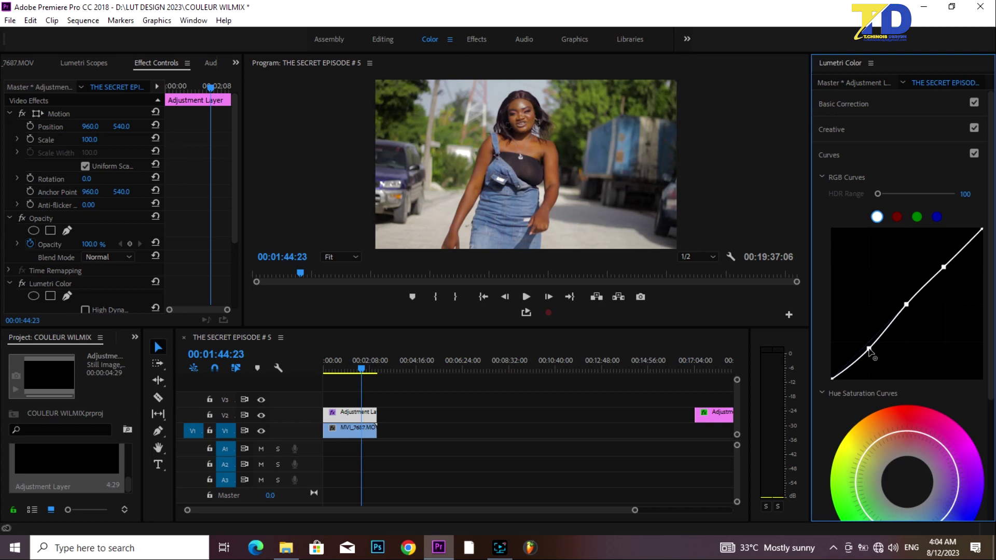
pyautogui.moveTo(869, 349); pyautogui.dragTo(867, 347)
pyautogui.moveTo(944, 267); pyautogui.dragTo(941, 259)
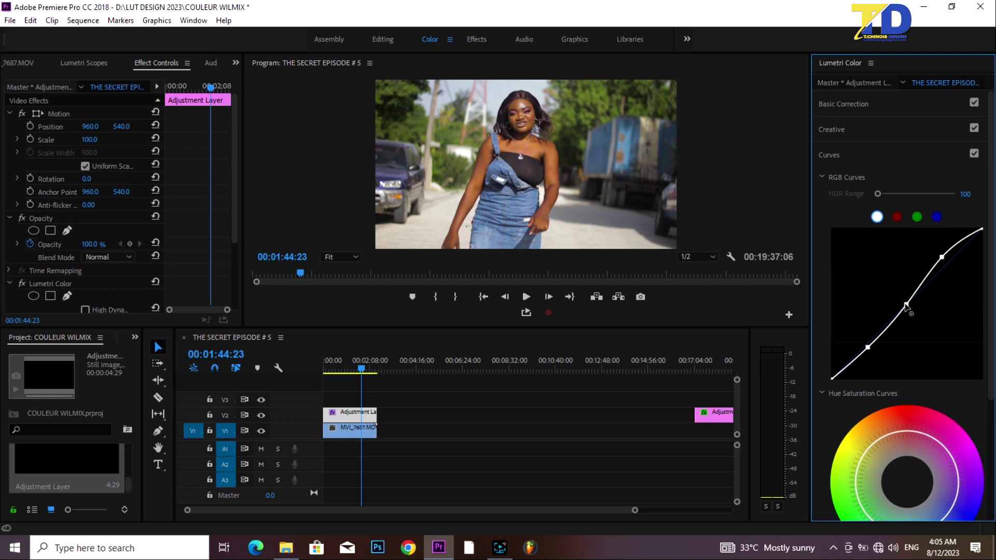
pyautogui.moveTo(906, 306); pyautogui.dragTo(907, 299)
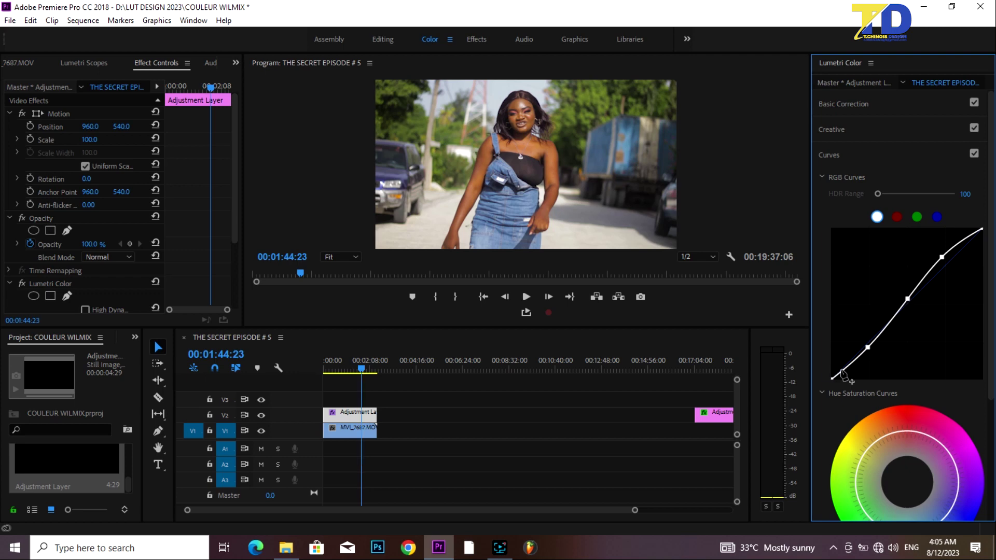
pyautogui.moveTo(843, 371); pyautogui.dragTo(845, 376)
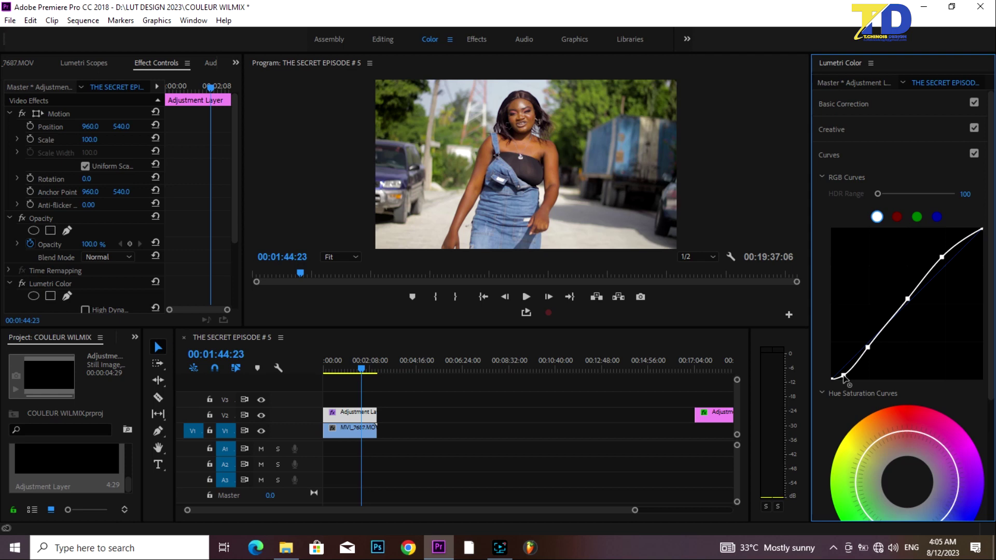
pyautogui.click(343, 370)
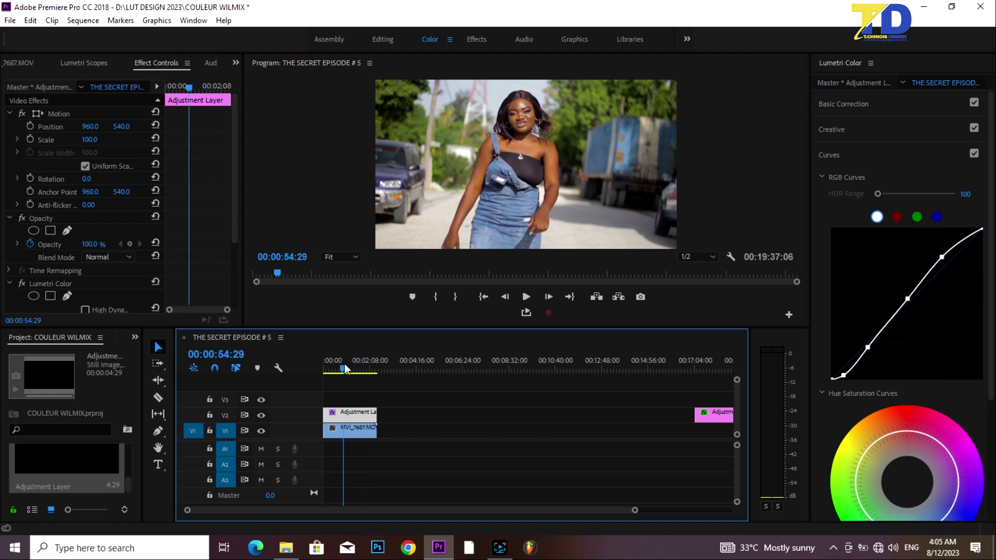
pyautogui.moveTo(342, 369); pyautogui.dragTo(333, 370)
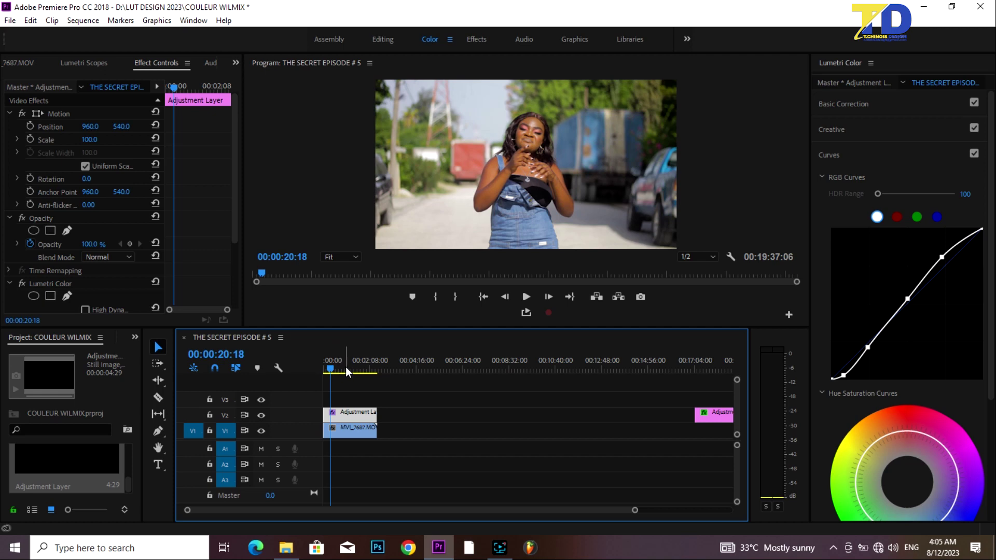
pyautogui.moveTo(330, 371); pyautogui.dragTo(326, 369)
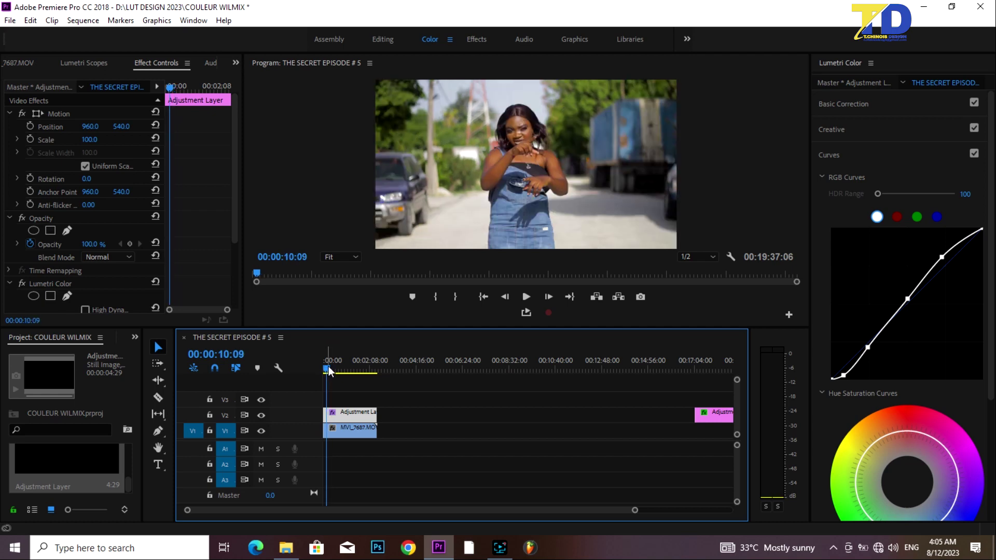
pyautogui.moveTo(333, 369); pyautogui.dragTo(336, 368)
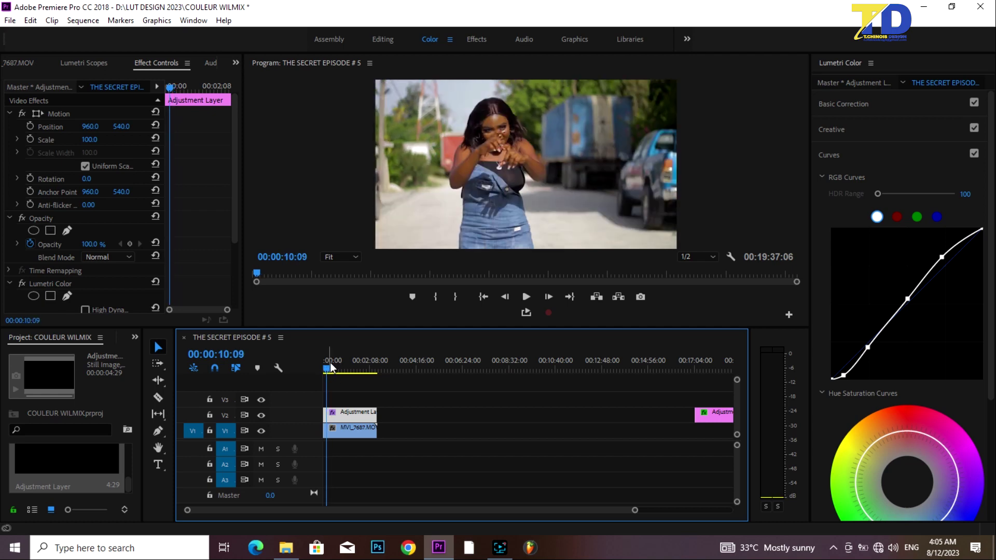
pyautogui.moveTo(336, 367); pyautogui.dragTo(331, 374)
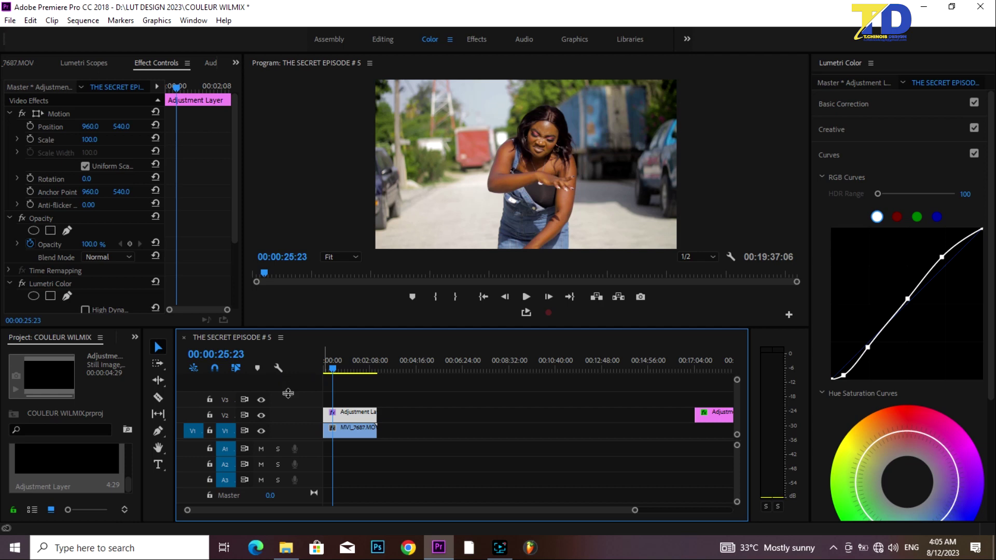
pyautogui.click(261, 415)
pyautogui.click(261, 414)
pyautogui.click(260, 414)
pyautogui.click(261, 414)
pyautogui.click(260, 414)
pyautogui.click(260, 415)
pyautogui.click(260, 415)
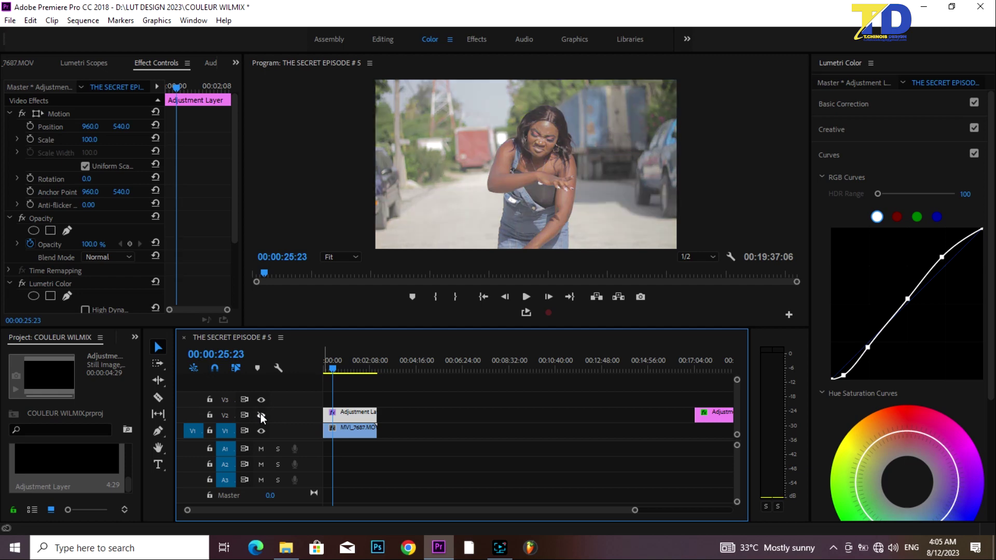
pyautogui.click(261, 415)
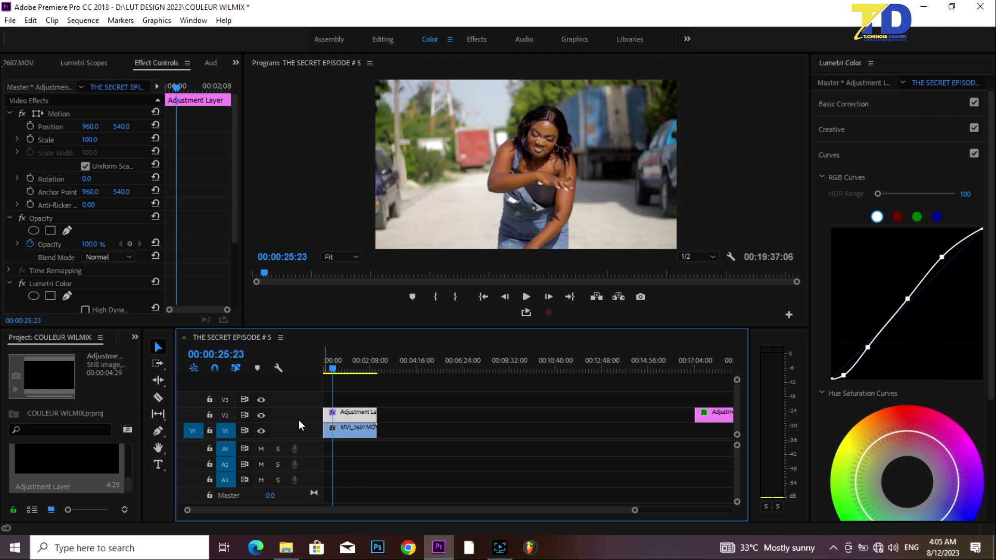
pyautogui.moveTo(336, 363); pyautogui.dragTo(344, 363)
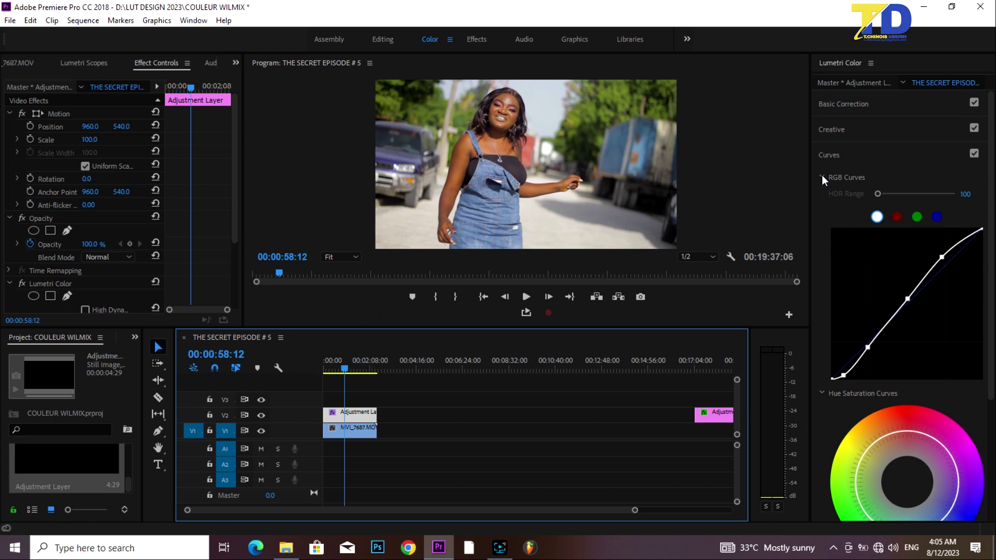
# Add points on the green range of the Hue Saturation curve and pull one inward to desaturate greens
pyautogui.moveTo(990, 254); pyautogui.dragTo(990, 341)
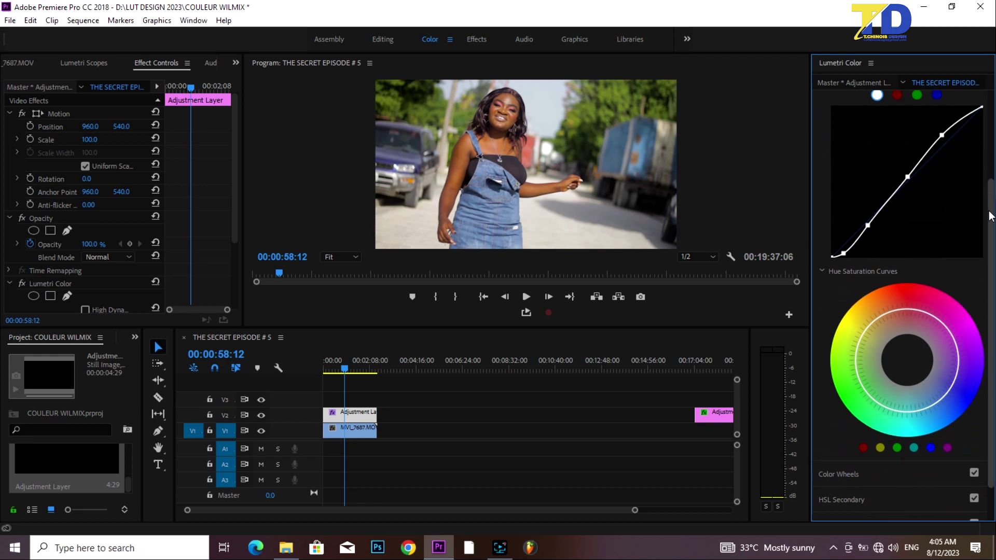
pyautogui.moveTo(993, 213); pyautogui.dragTo(992, 195)
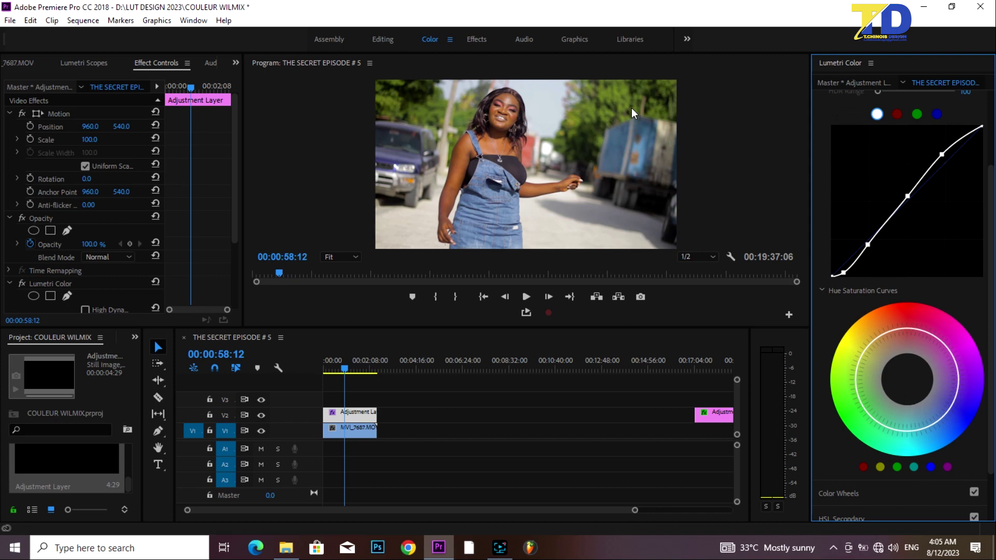
pyautogui.click(897, 466)
pyautogui.click(858, 362)
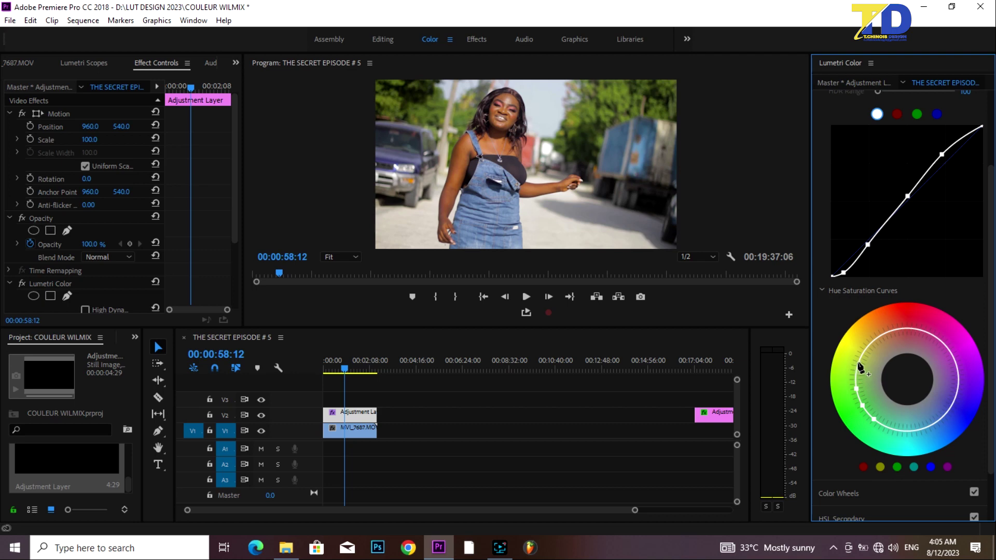
pyautogui.click(888, 435)
pyautogui.moveTo(874, 419)
pyautogui.mouseDown()
pyautogui.moveTo(858, 424)
pyautogui.moveTo(846, 404)
pyautogui.mouseUp()
pyautogui.click(84, 63)
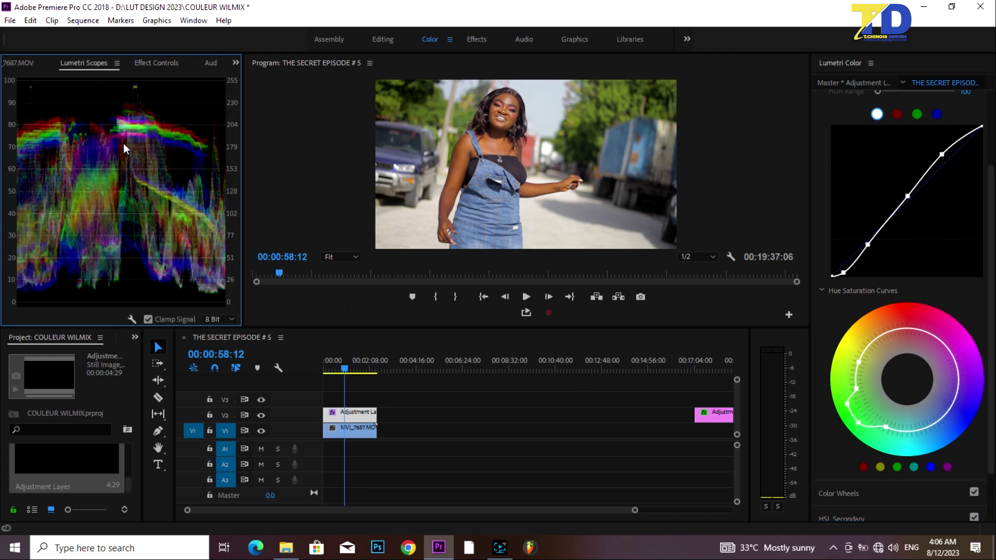
# Pull the green-side Hue Saturation curve point inward and check the grade on an earlier frame
pyautogui.moveTo(856, 390); pyautogui.dragTo(841, 383)
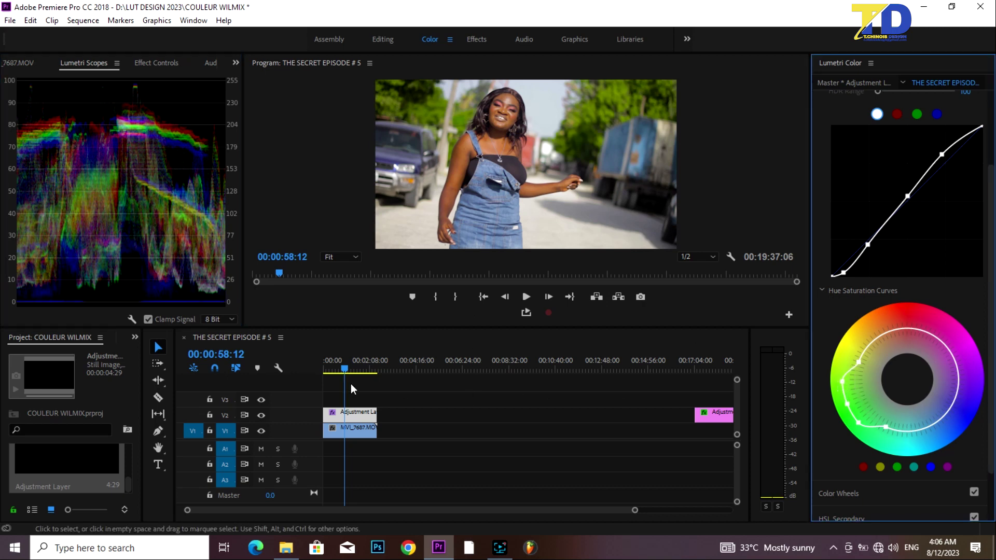
pyautogui.moveTo(337, 369); pyautogui.dragTo(341, 369)
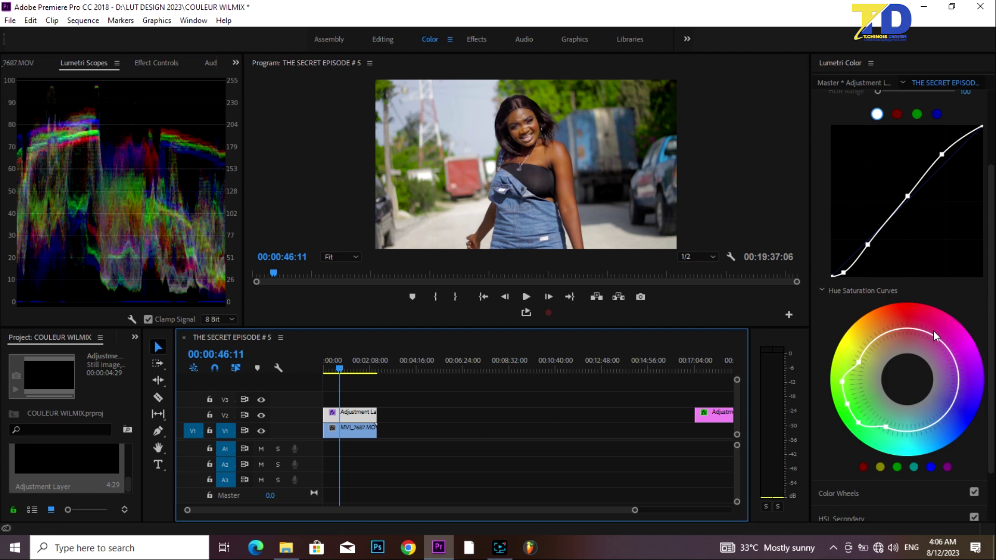
# Compare the look by toggling the Curves section off and back on twice
pyautogui.moveTo(991, 223)
pyautogui.mouseDown()
pyautogui.moveTo(990, 249)
pyautogui.moveTo(992, 217)
pyautogui.mouseUp()
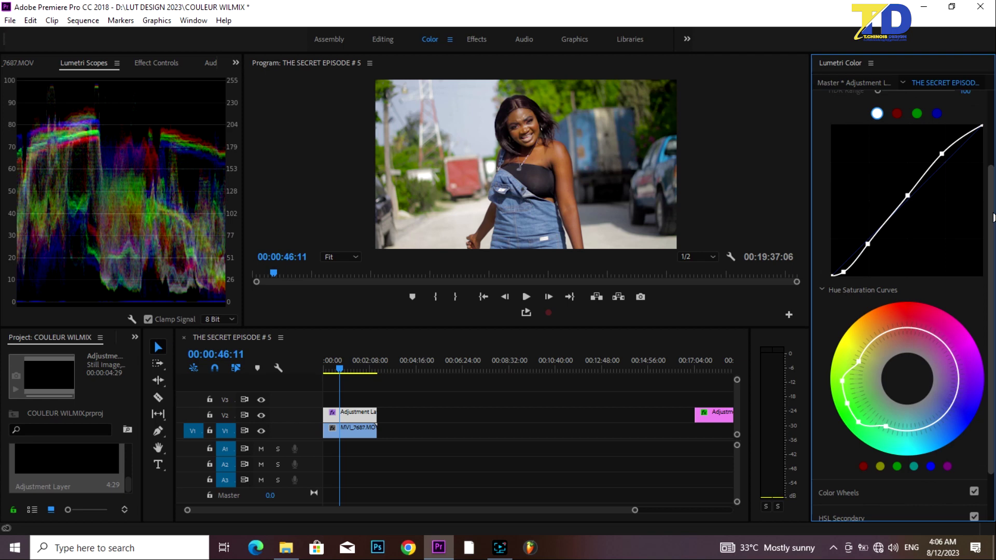
pyautogui.moveTo(991, 218); pyautogui.dragTo(991, 162)
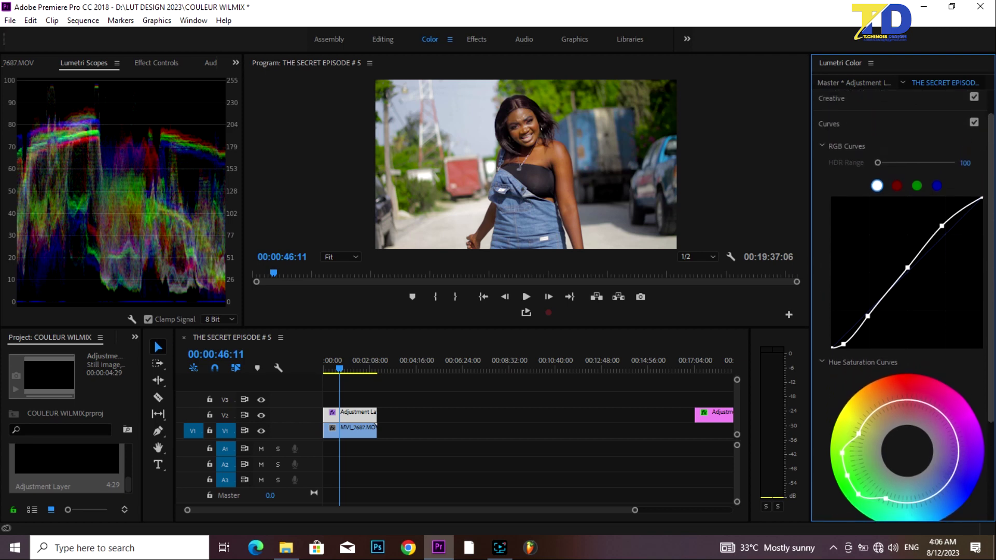
pyautogui.click(974, 131)
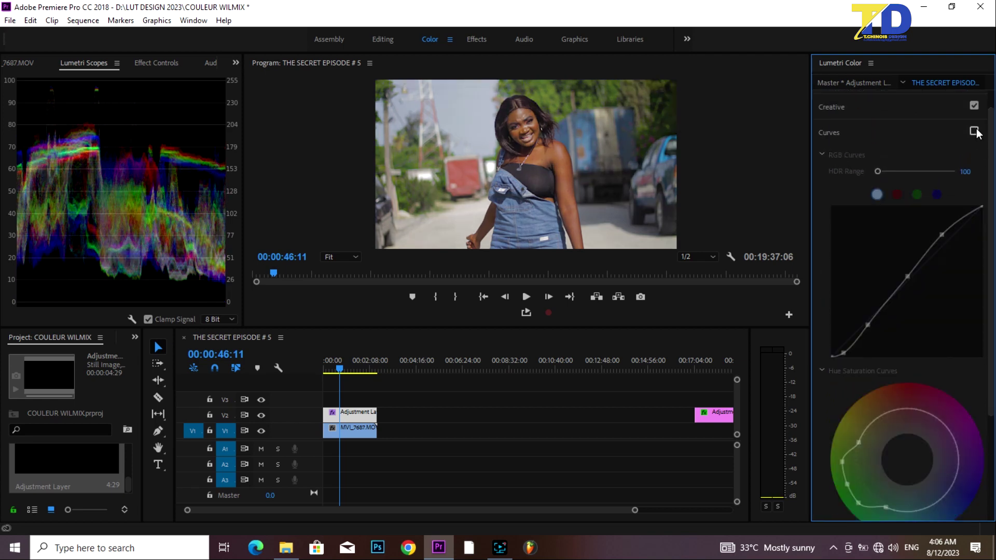
pyautogui.click(974, 131)
pyautogui.click(975, 132)
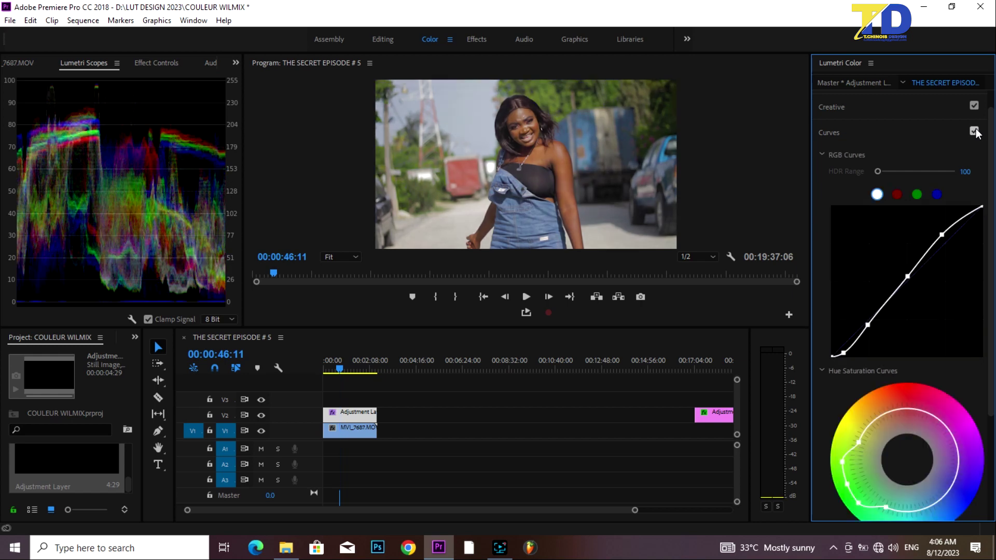
pyautogui.click(974, 131)
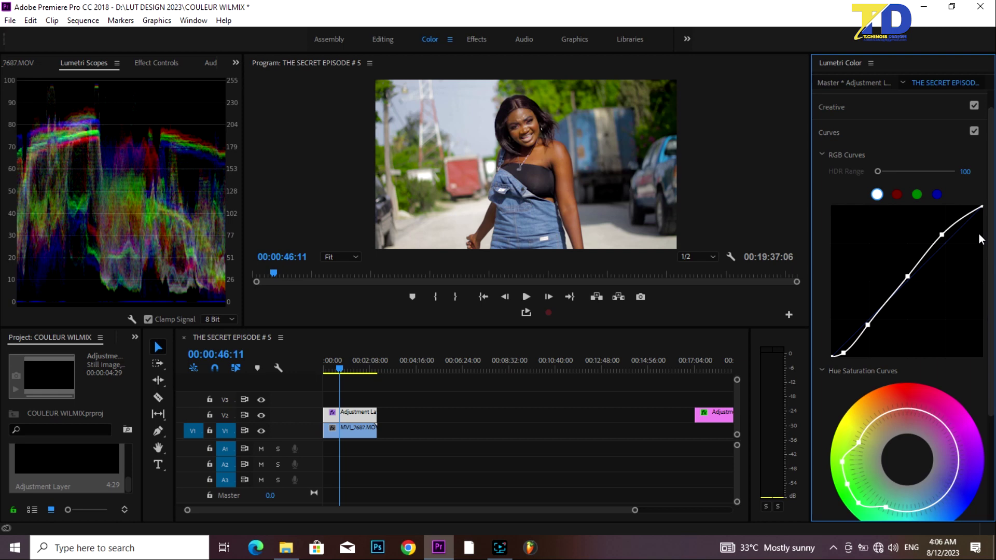
# Add control points in the blue range of the Hue Saturation curve and drag two to adjust blue saturation
pyautogui.scroll(-2, 989, 228)
pyautogui.scroll(-1, 908, 311)
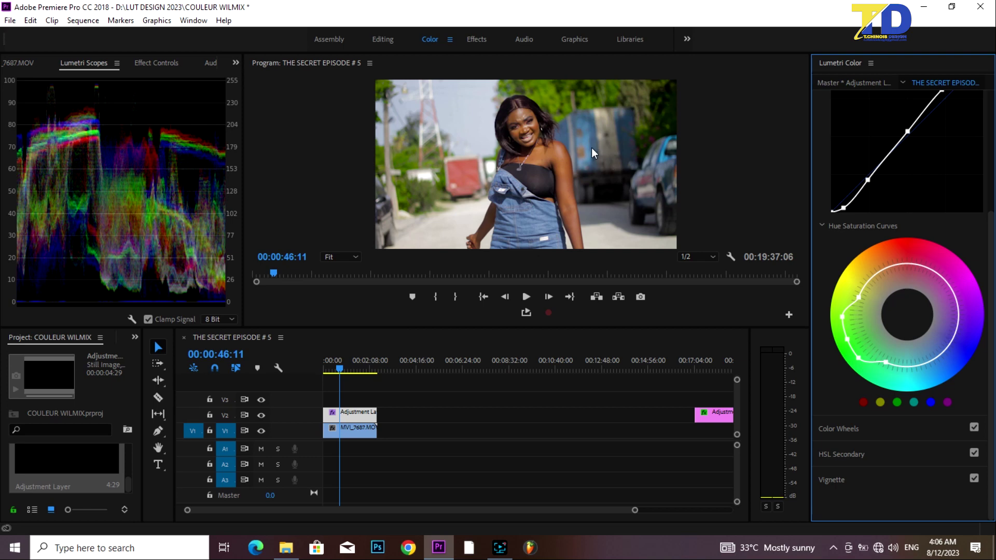
pyautogui.click(931, 403)
pyautogui.moveTo(940, 355)
pyautogui.mouseDown()
pyautogui.moveTo(947, 371)
pyautogui.moveTo(941, 366)
pyautogui.mouseUp()
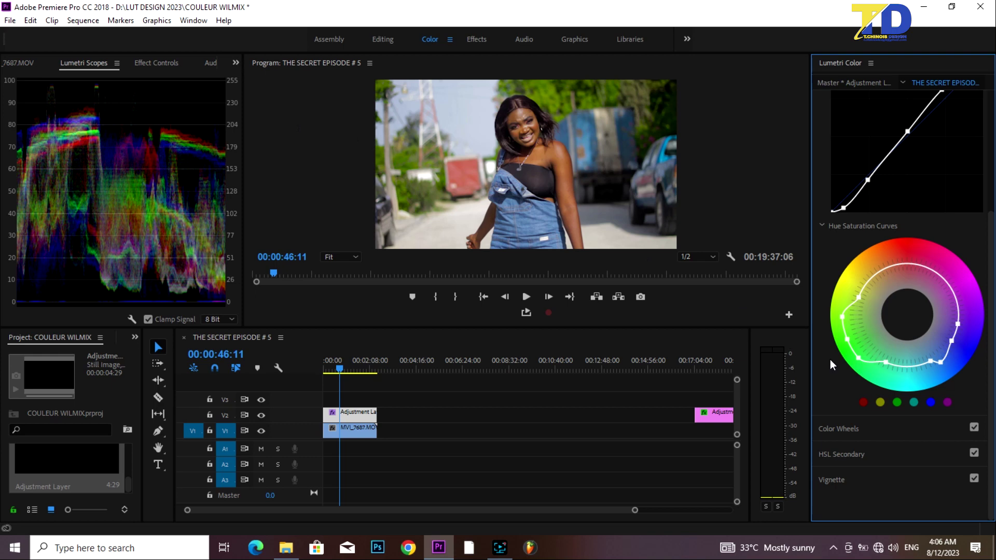
pyautogui.moveTo(951, 341); pyautogui.dragTo(960, 352)
pyautogui.click(360, 366)
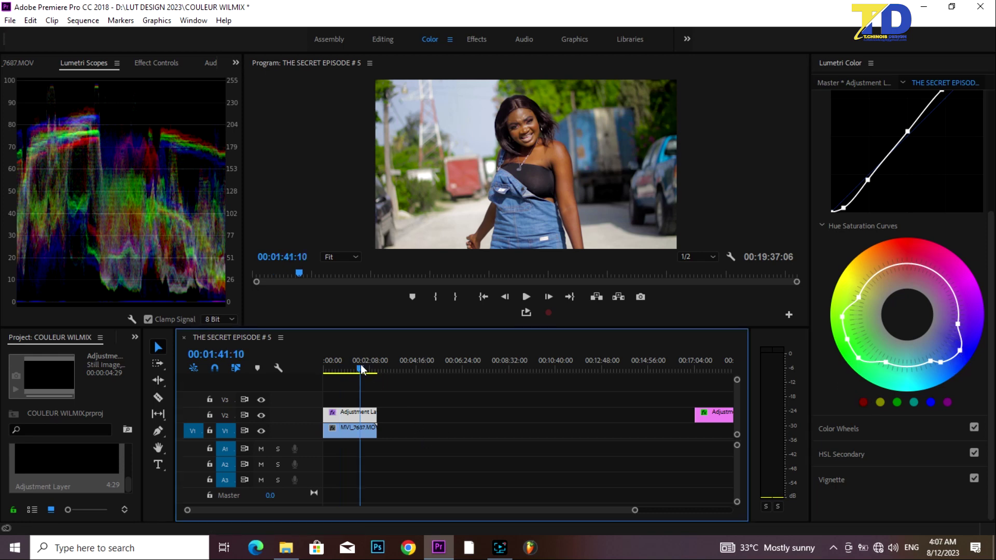
# Scrub to 00:00:36:02, scroll up in Lumetri Color and collapse the RGB Curves section
pyautogui.moveTo(343, 366); pyautogui.dragTo(337, 373)
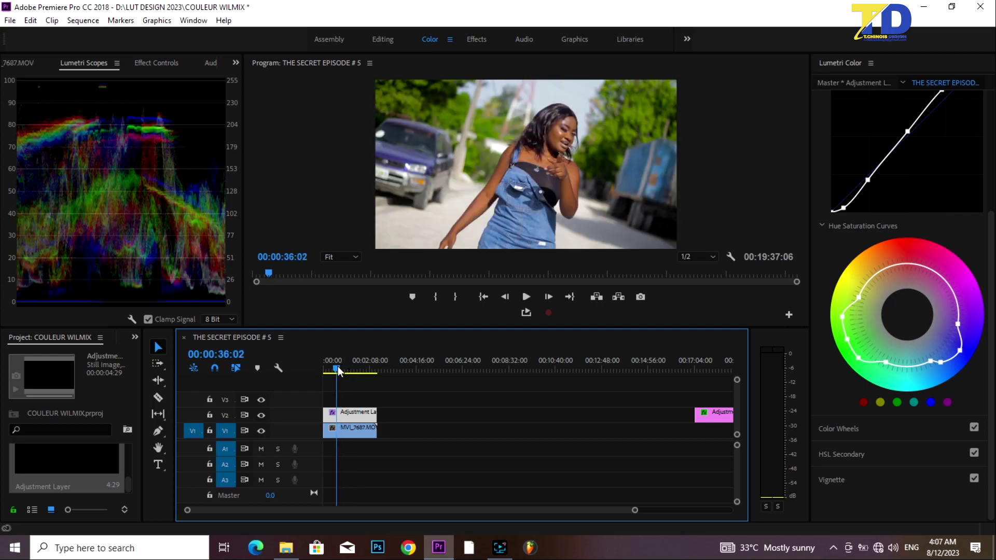
pyautogui.moveTo(337, 373); pyautogui.dragTo(338, 373)
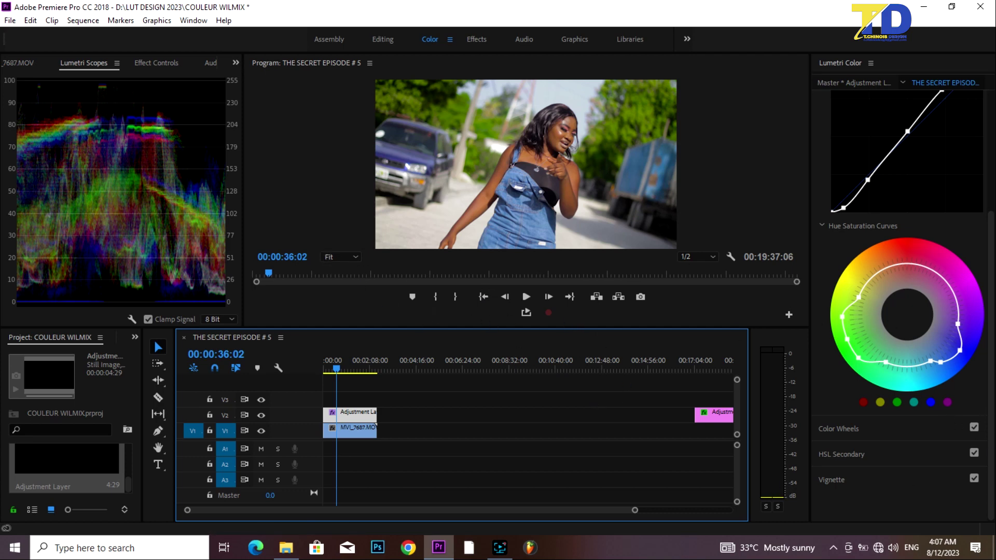
pyautogui.click(992, 261)
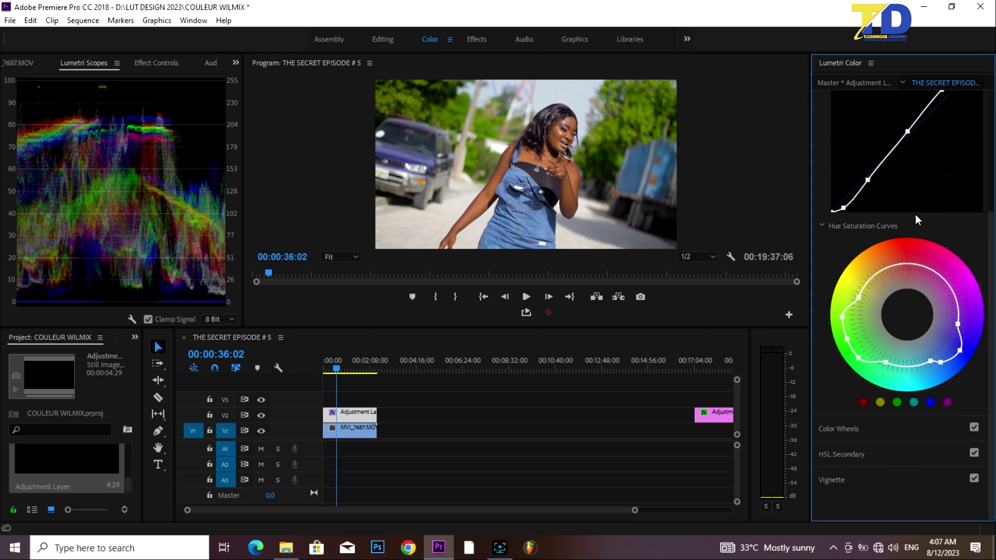
pyautogui.moveTo(991, 264); pyautogui.dragTo(970, 165)
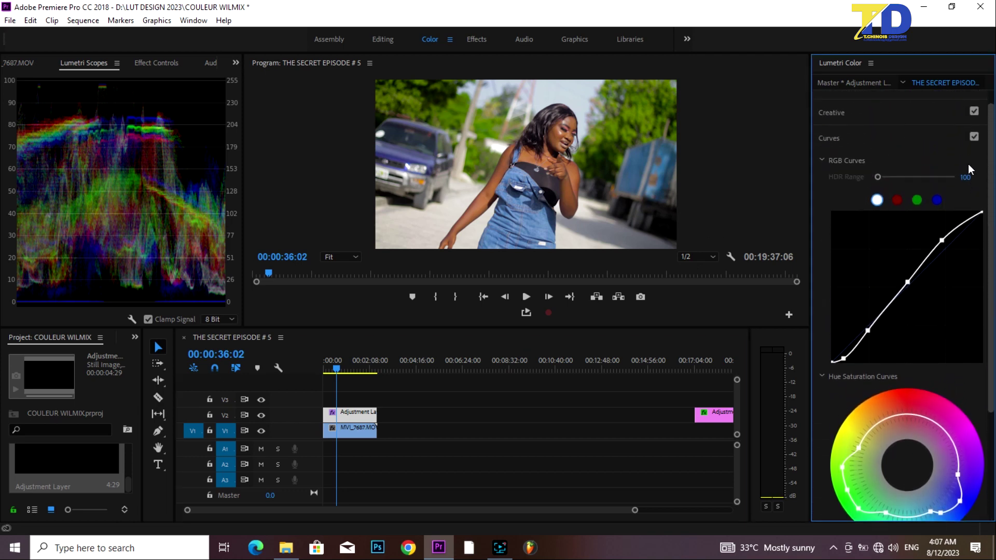
pyautogui.click(823, 160)
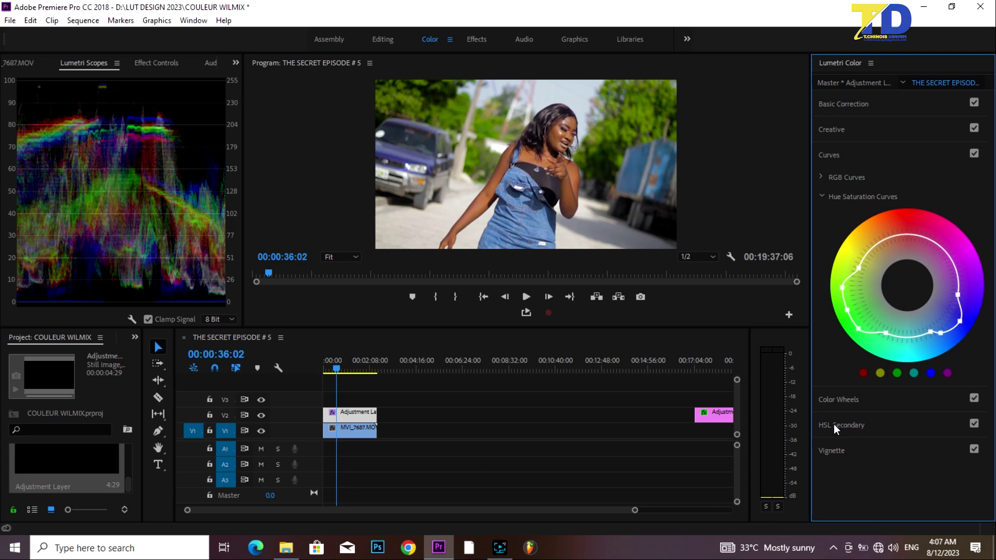
# Expand HSL Secondary and sample a key colour from the dancer with the Set color eyedropper
pyautogui.click(846, 425)
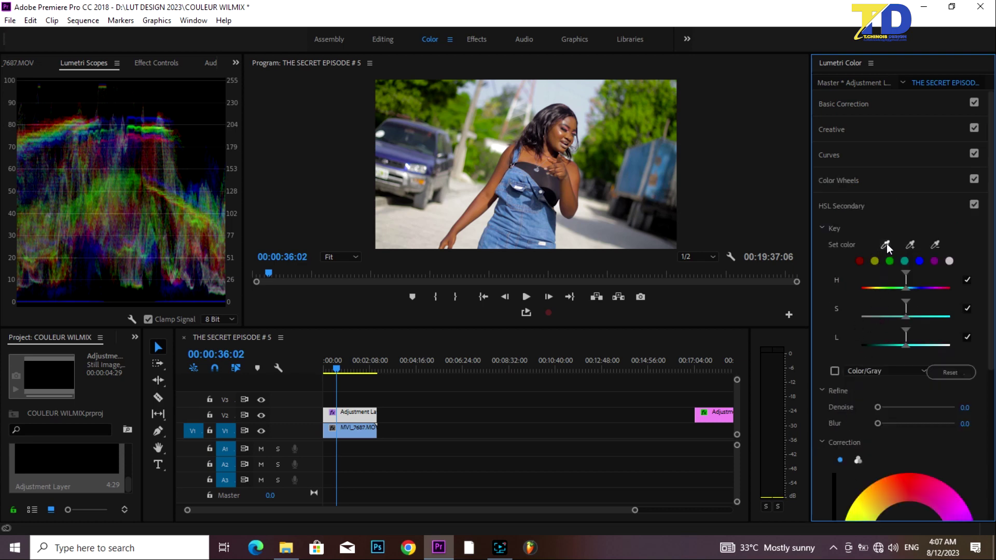
pyautogui.scroll(-3, 885, 243)
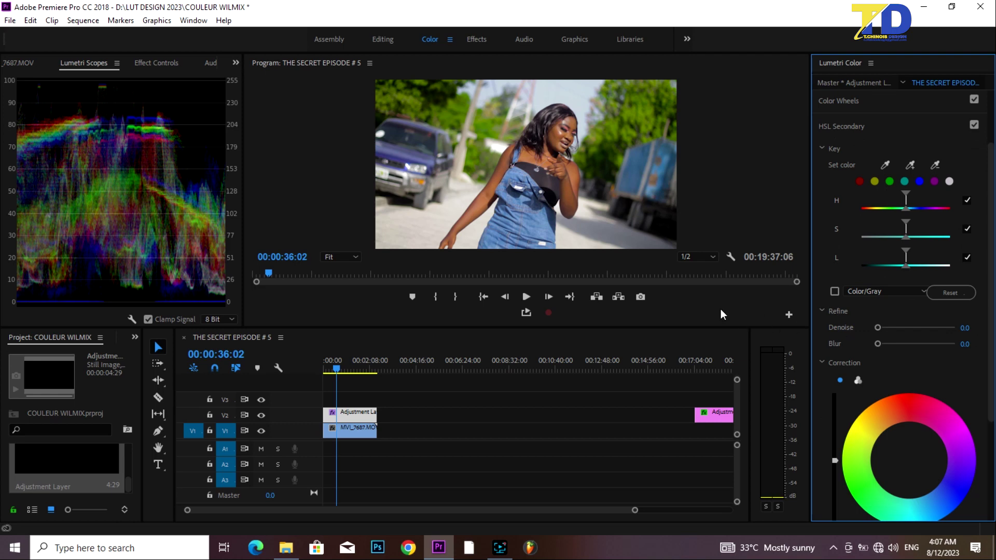
pyautogui.click(885, 163)
pyautogui.click(527, 154)
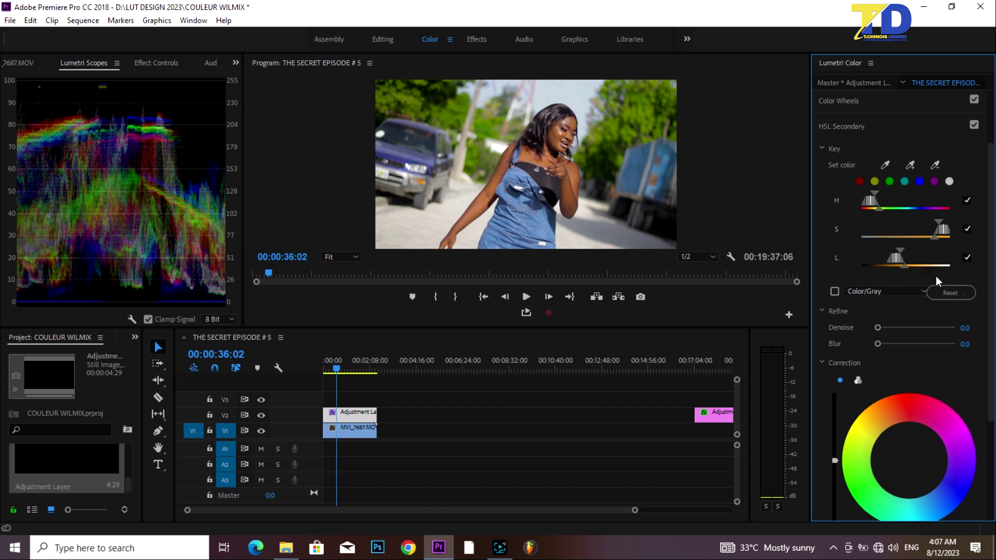
# Adjust the key's lightness and saturation ranges, then resample the key colour from the image
pyautogui.moveTo(907, 265); pyautogui.dragTo(900, 267)
pyautogui.moveTo(933, 236); pyautogui.dragTo(939, 237)
pyautogui.click(884, 165)
pyautogui.click(573, 173)
# Turn on the Color/Gray preview and widen the key's lightness and saturation ranges
pyautogui.click(834, 292)
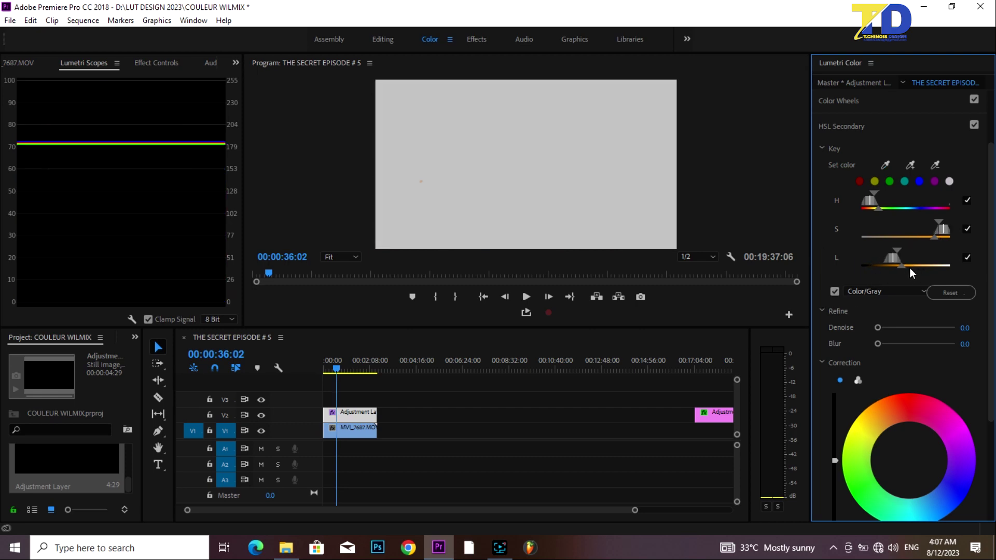
pyautogui.moveTo(909, 265); pyautogui.dragTo(922, 263)
pyautogui.moveTo(885, 236); pyautogui.dragTo(847, 240)
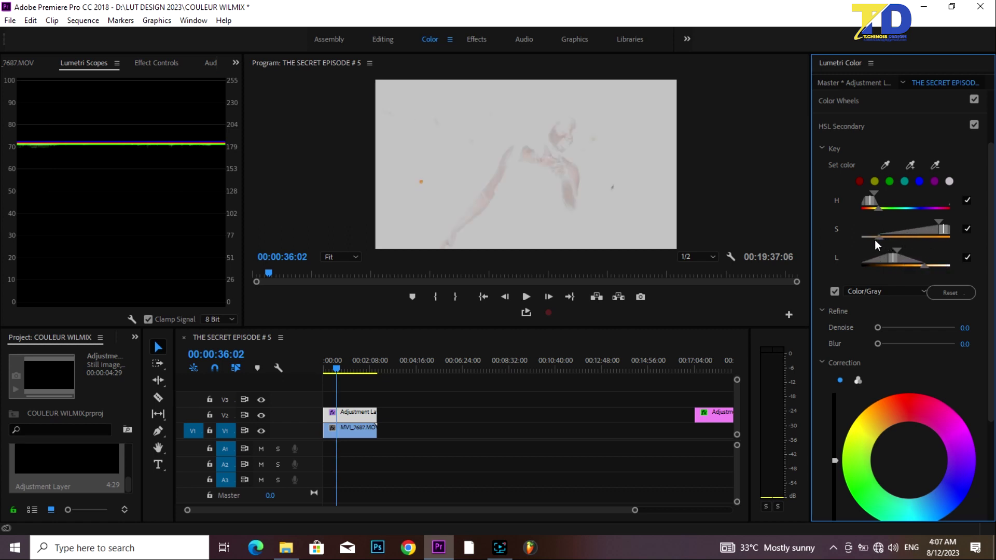
pyautogui.moveTo(949, 237); pyautogui.dragTo(892, 234)
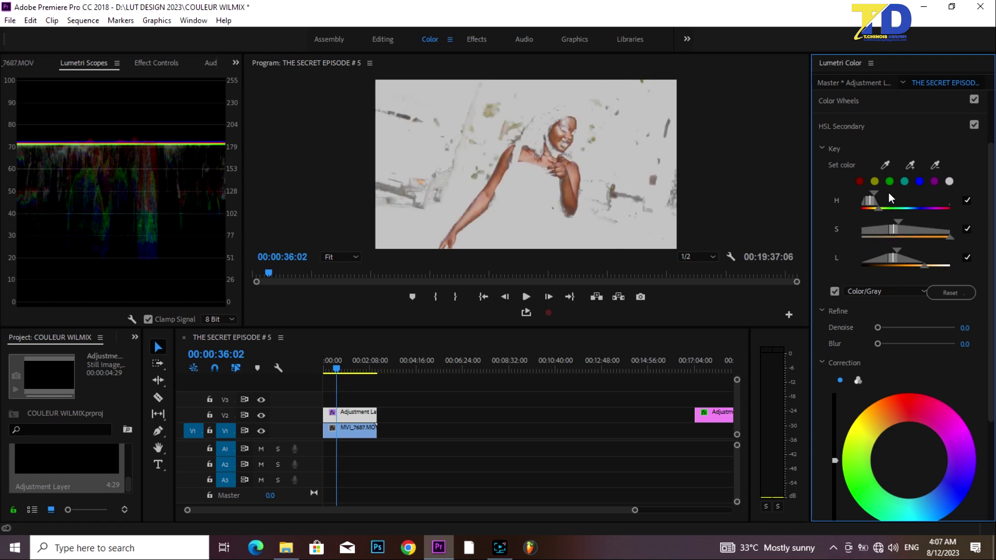
# Add the face, dress and arm colours to the key, then turn the Color/Gray preview off
pyautogui.click(909, 167)
pyautogui.click(560, 134)
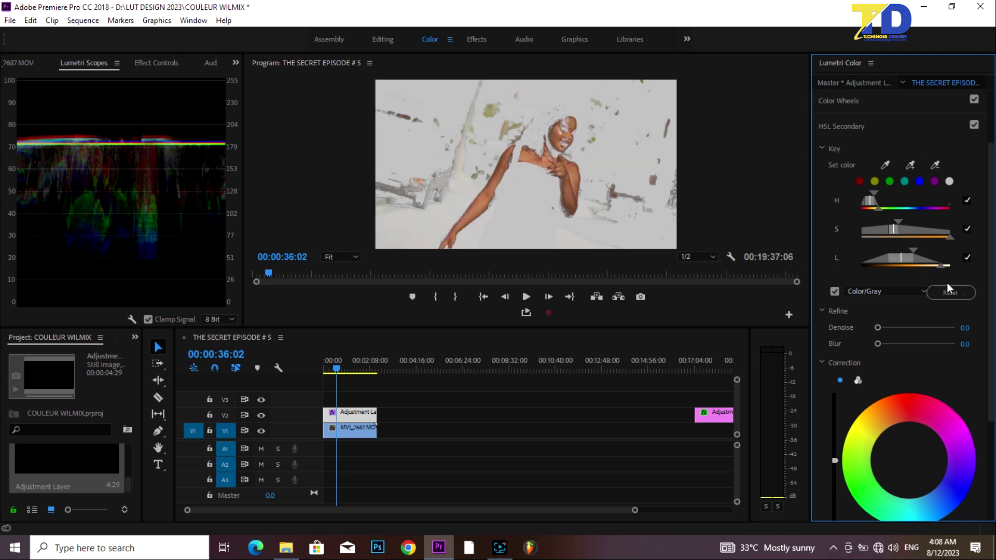
pyautogui.click(909, 166)
pyautogui.click(572, 210)
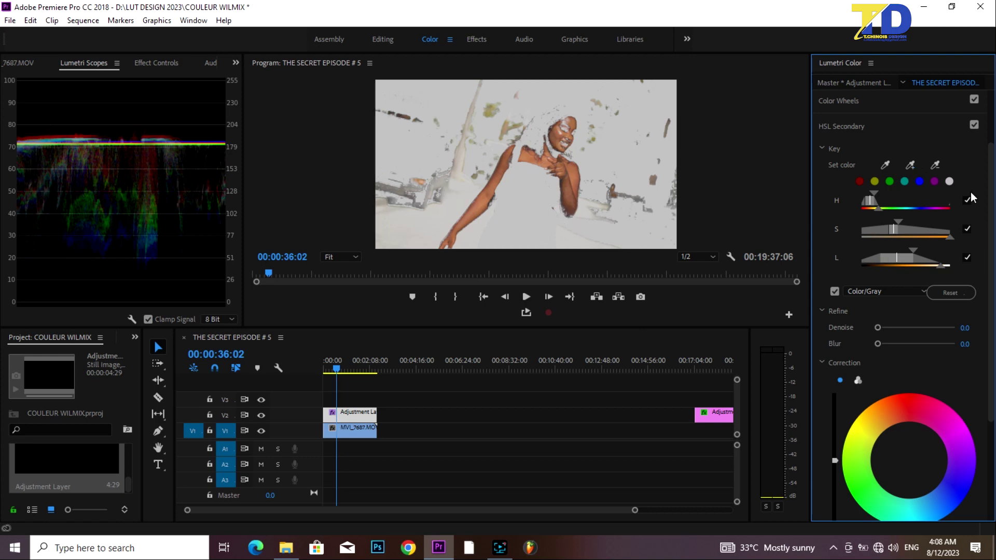
pyautogui.click(910, 165)
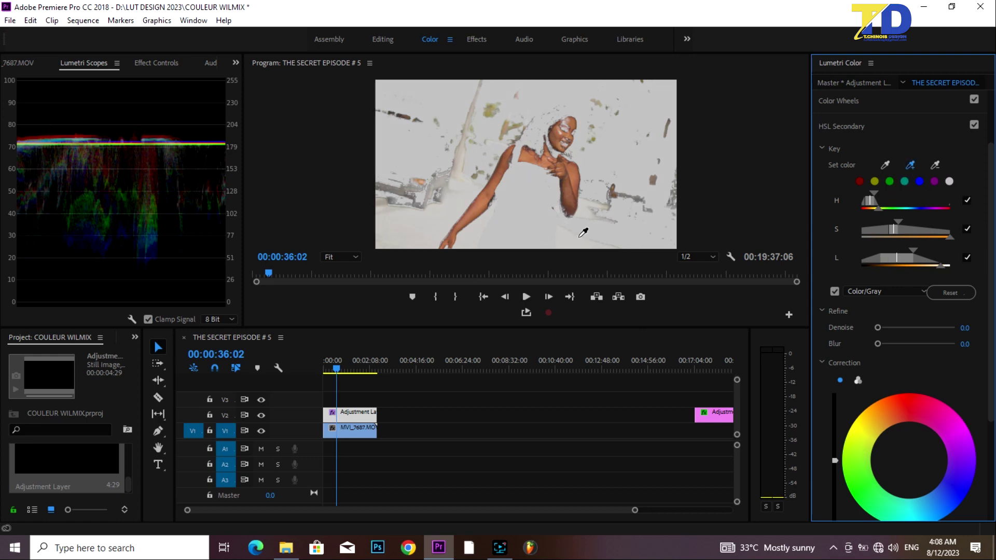
pyautogui.click(490, 201)
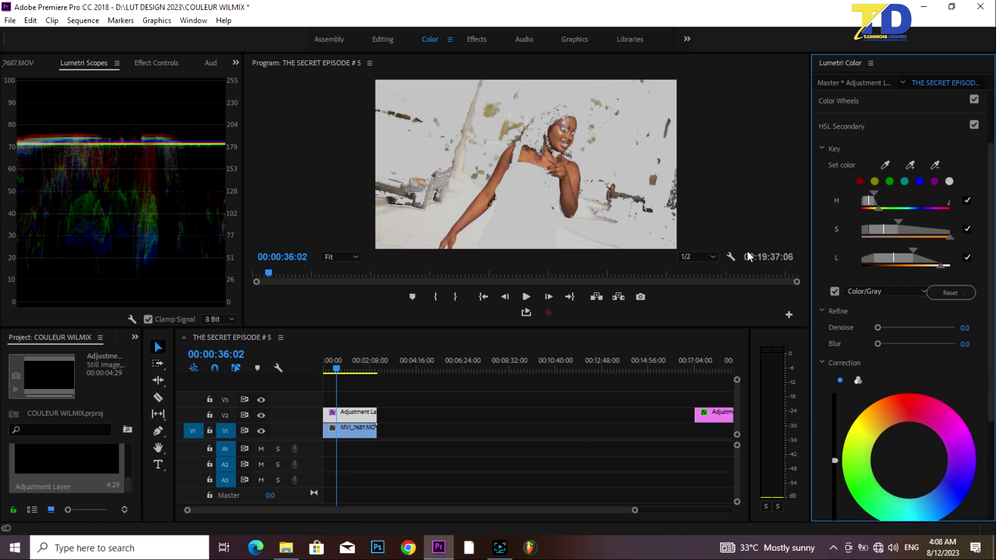
pyautogui.click(837, 293)
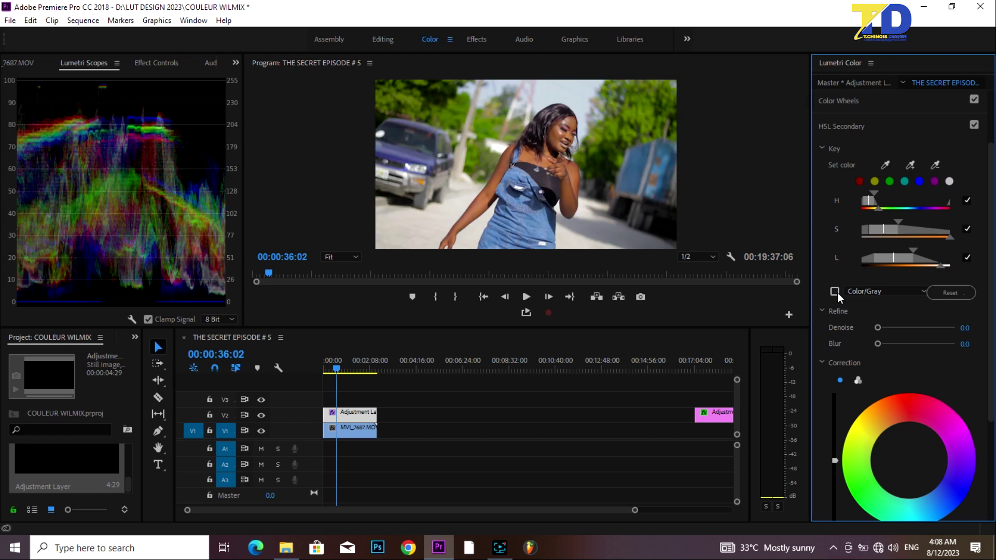
# Test darkening the keyed area with the correction brightness slider, comparing mask and colour, then reset it
pyautogui.click(836, 293)
pyautogui.moveTo(834, 461)
pyautogui.mouseDown()
pyautogui.moveTo(834, 472)
pyautogui.moveTo(834, 430)
pyautogui.mouseUp()
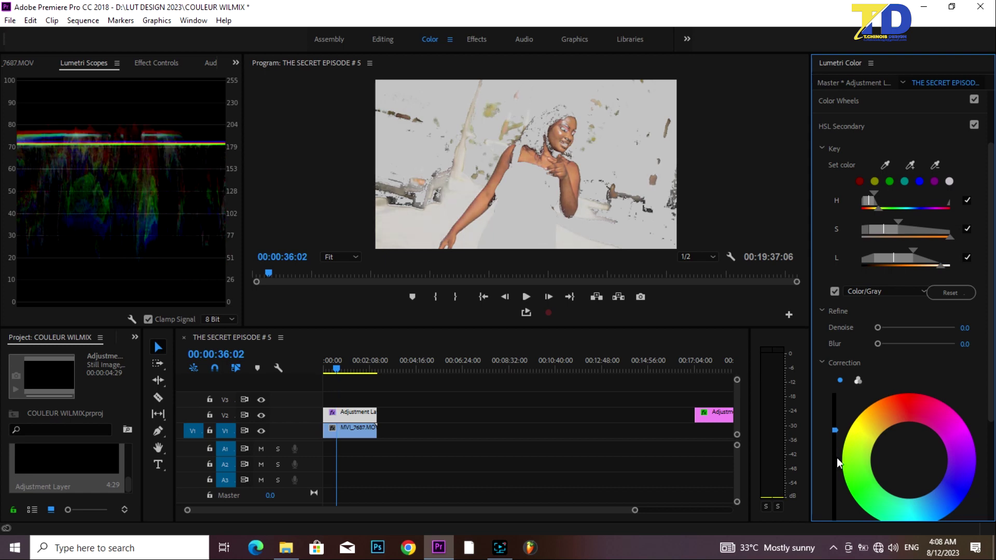
pyautogui.click(834, 291)
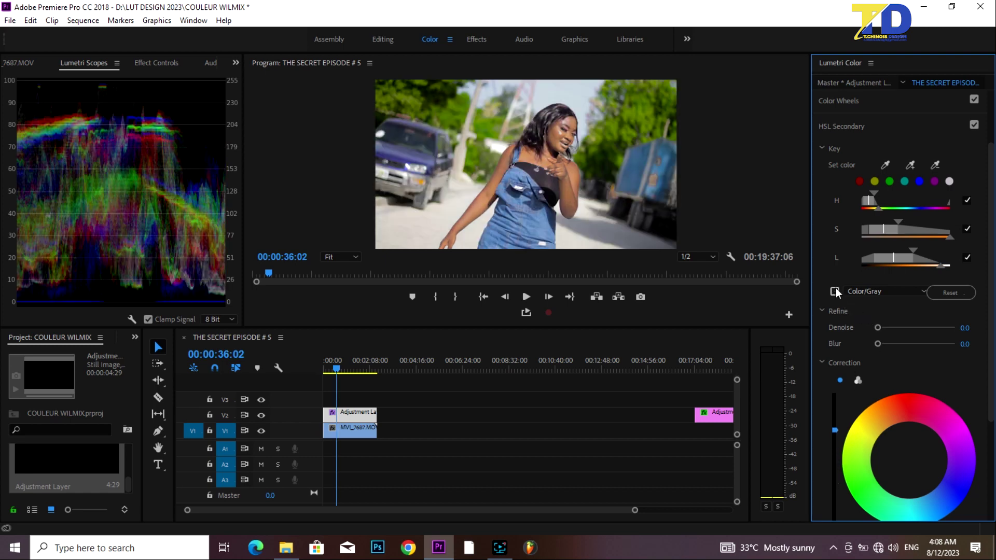
pyautogui.click(834, 291)
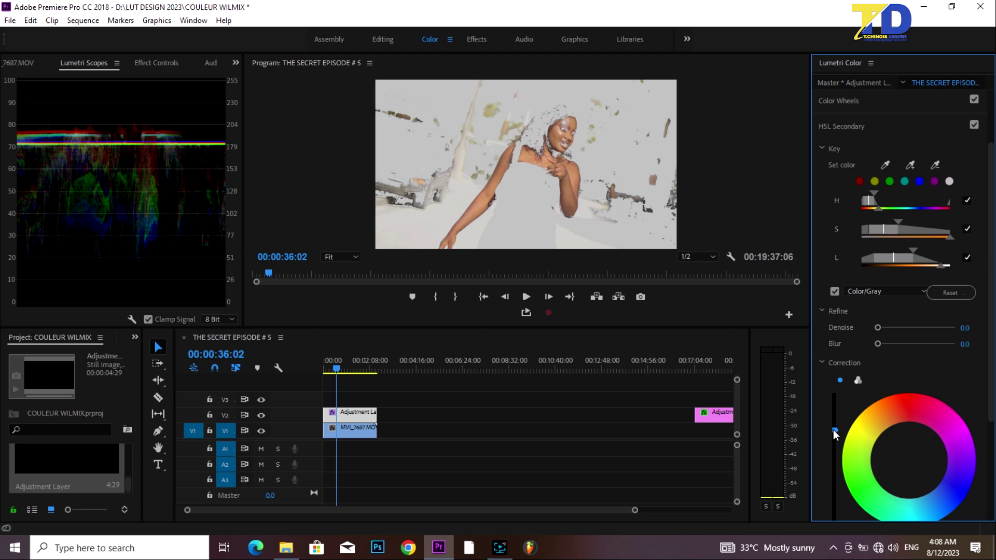
pyautogui.moveTo(834, 430); pyautogui.dragTo(834, 490)
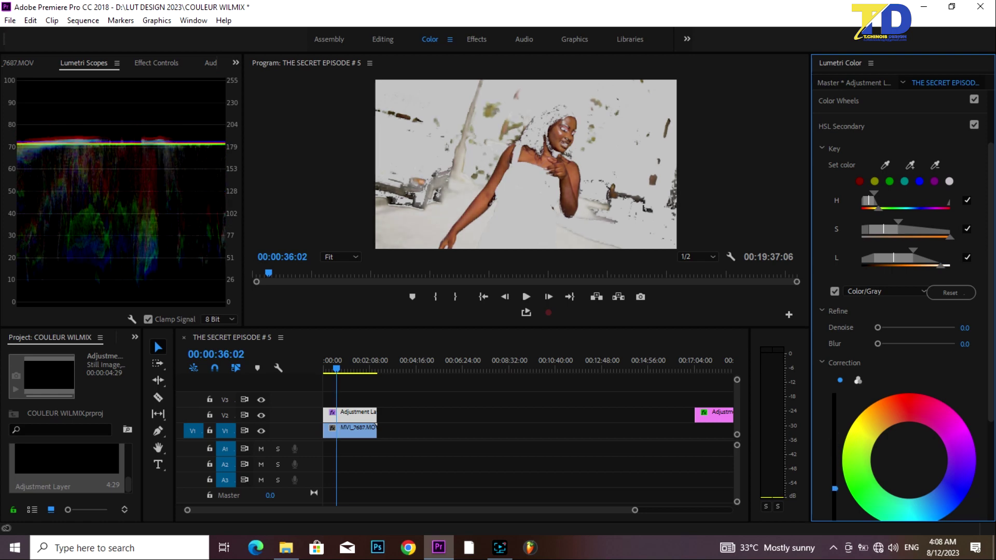
pyautogui.click(835, 291)
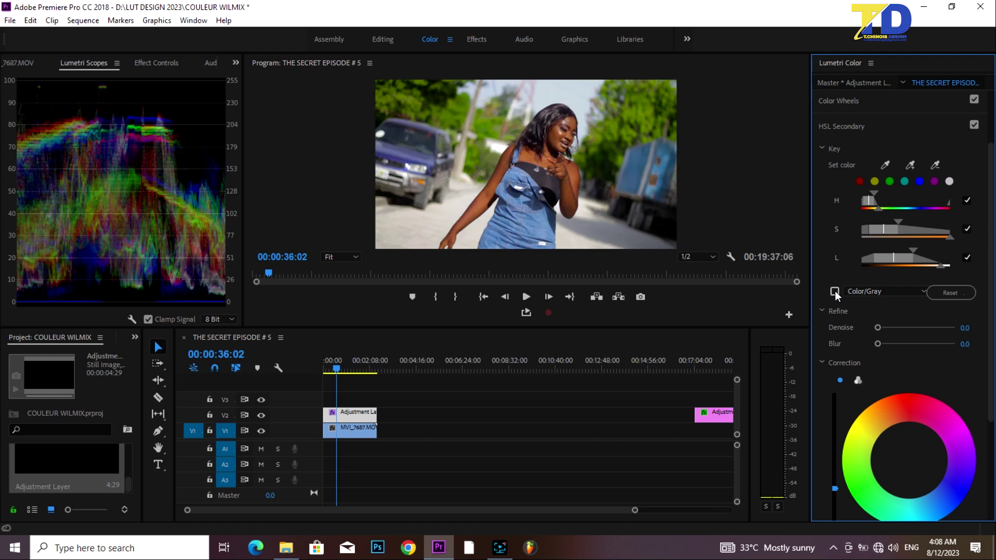
pyautogui.click(834, 291)
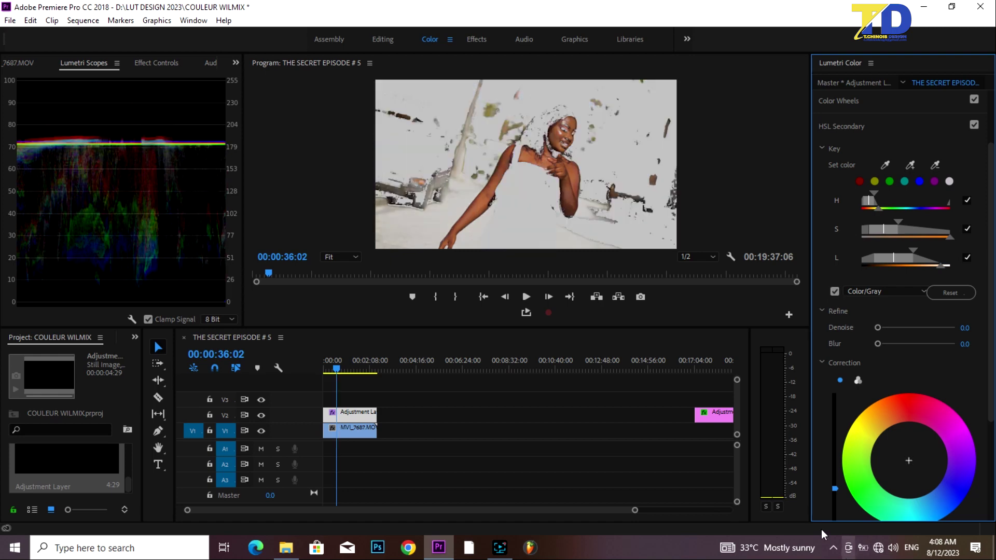
pyautogui.doubleClick(834, 488)
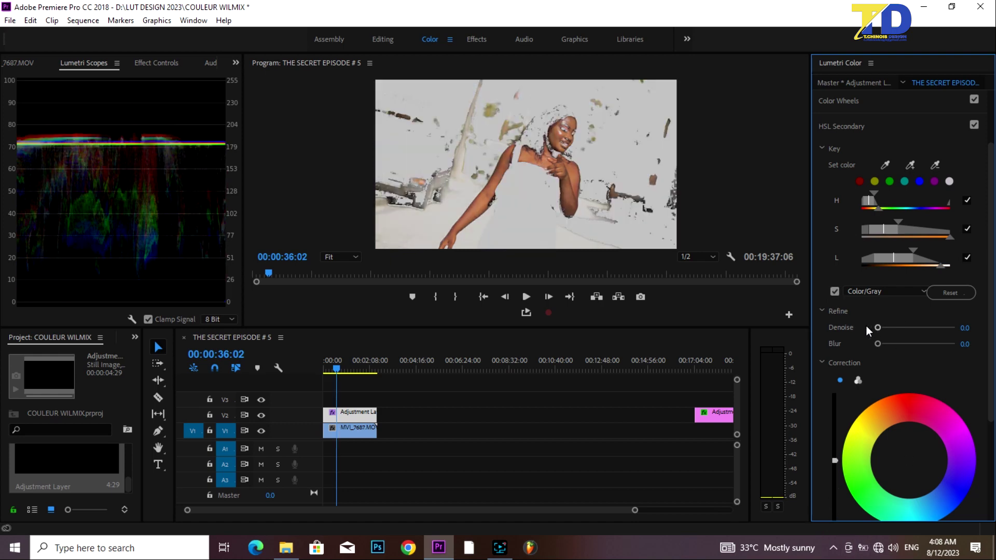
# Set Refine Blur to about 5 (5.8), switch to a single colour wheel, and view full colour
pyautogui.click(891, 343)
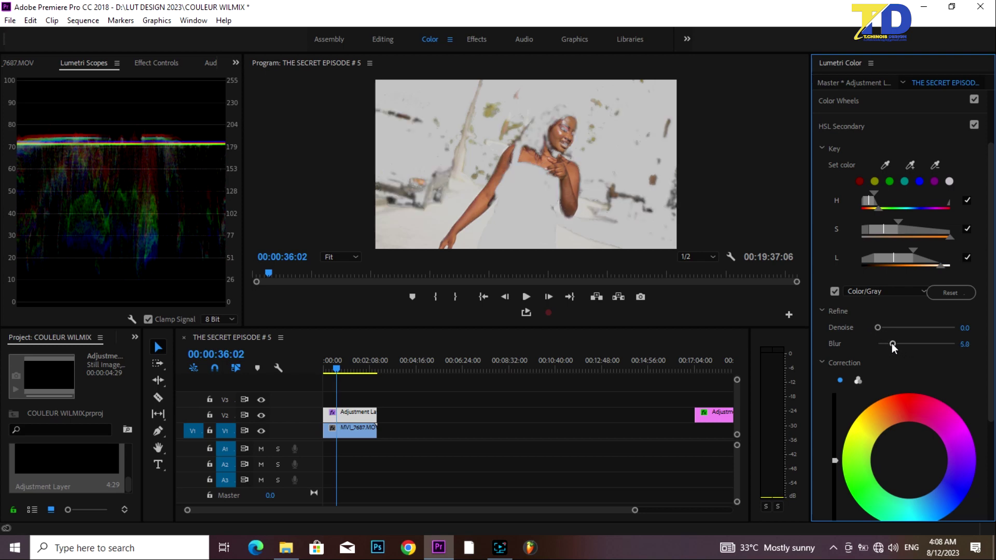
pyautogui.click(903, 452)
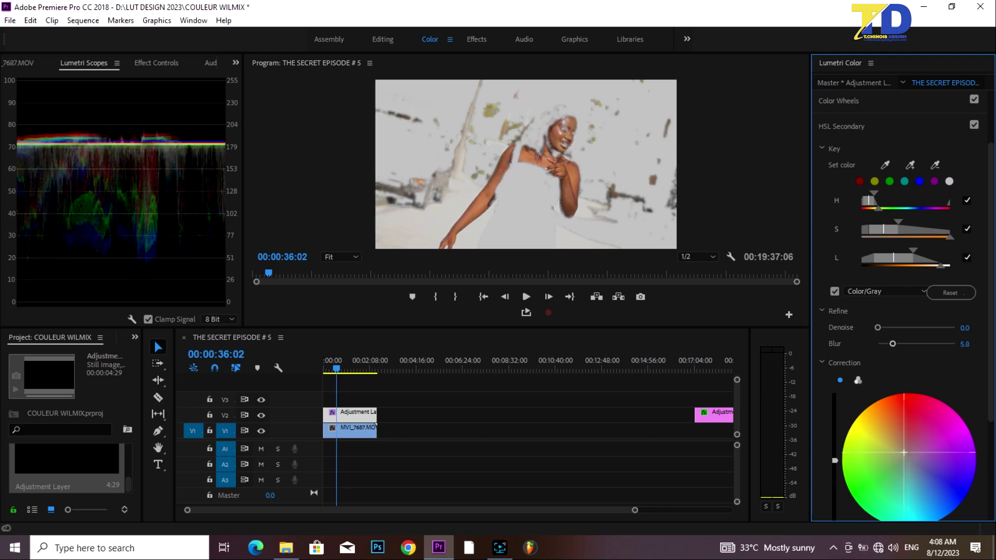
pyautogui.click(833, 292)
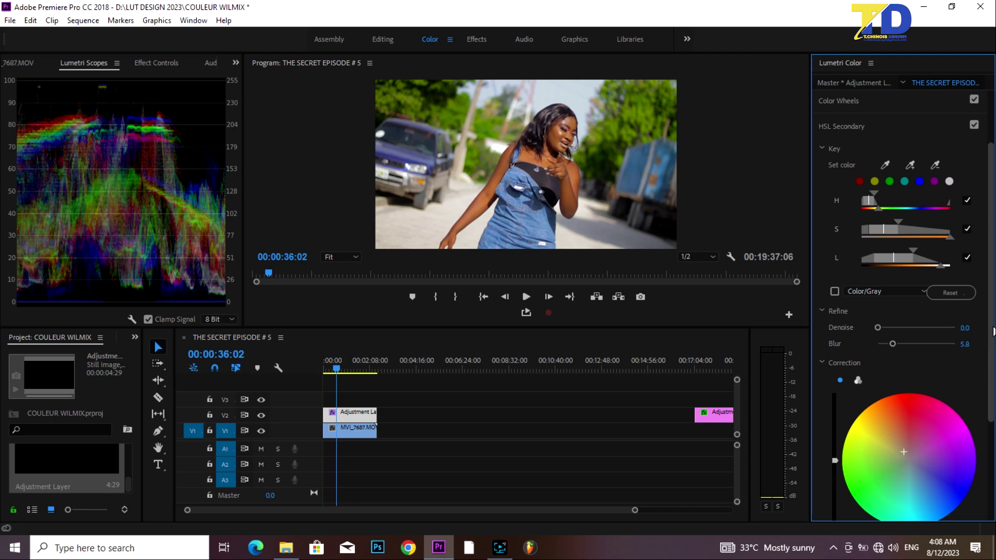
# Toggle HSL Secondary off and on to compare, then scrub to 00:00:51:16
pyautogui.click(973, 125)
pyautogui.click(973, 126)
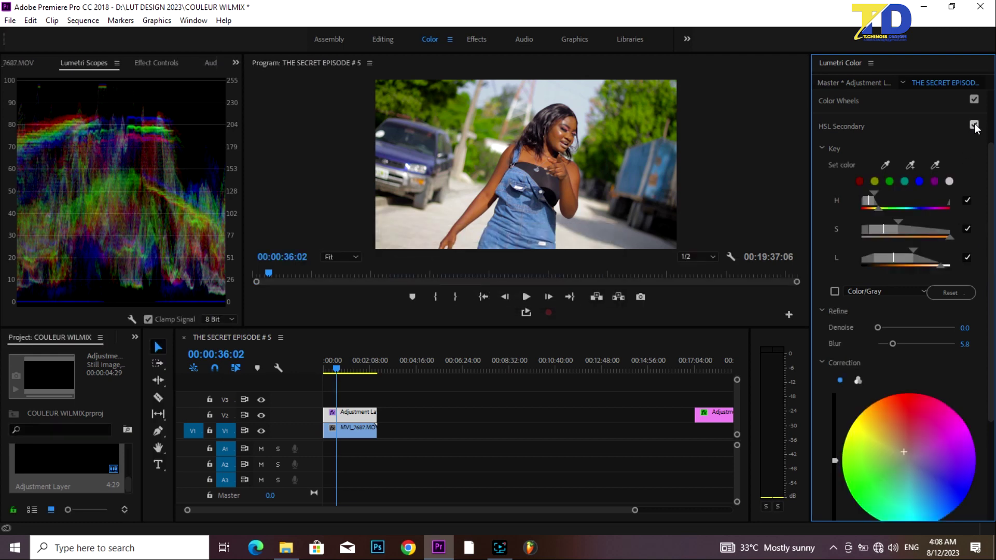
pyautogui.moveTo(361, 361); pyautogui.dragTo(353, 363)
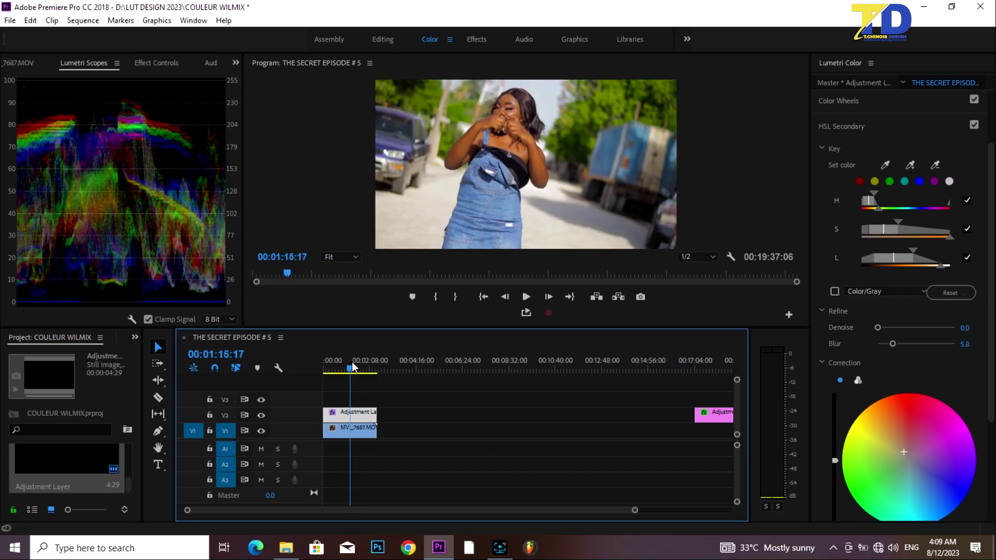
pyautogui.moveTo(352, 365); pyautogui.dragTo(342, 368)
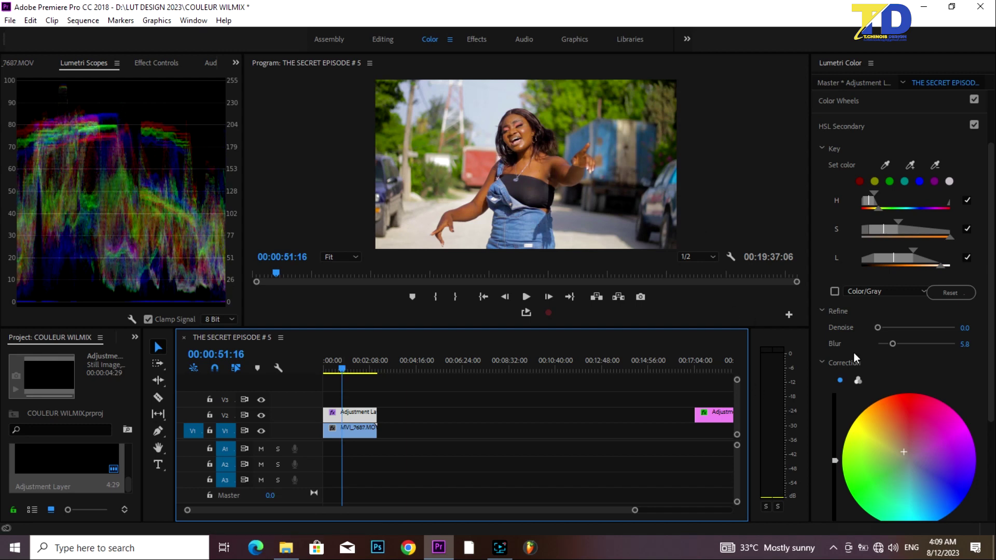
# Nudge the Correction wheel crosshair slightly up-left to tint the keyed skin
pyautogui.scroll(-2, 975, 358)
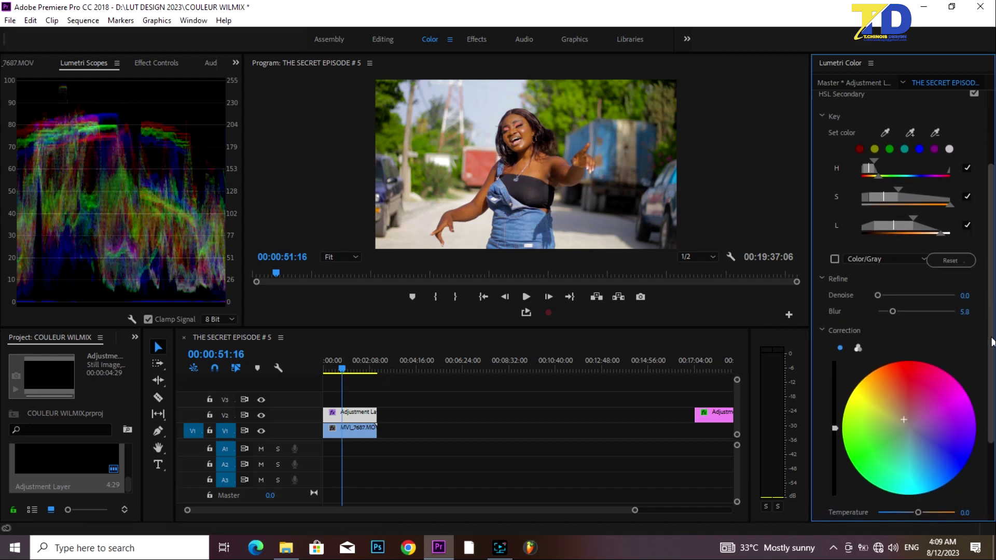
pyautogui.scroll(-2, 972, 374)
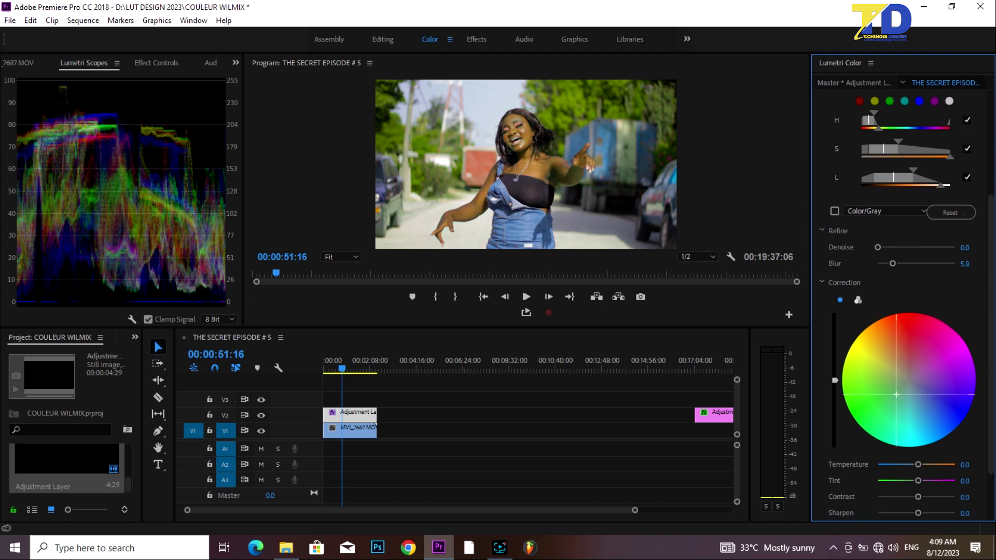
pyautogui.moveTo(897, 387)
pyautogui.mouseDown()
pyautogui.moveTo(892, 370)
pyautogui.moveTo(911, 369)
pyautogui.mouseUp()
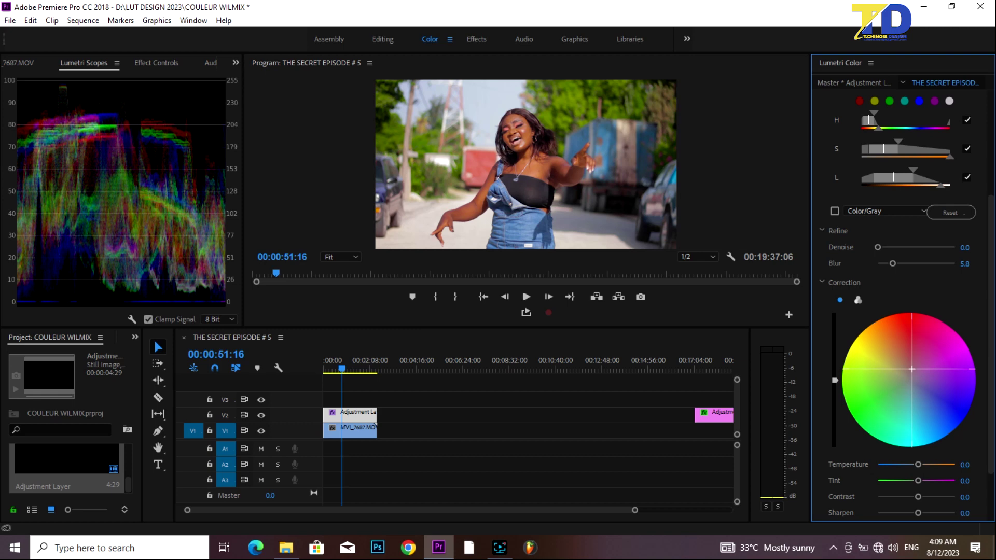
pyautogui.moveTo(911, 369); pyautogui.dragTo(907, 372)
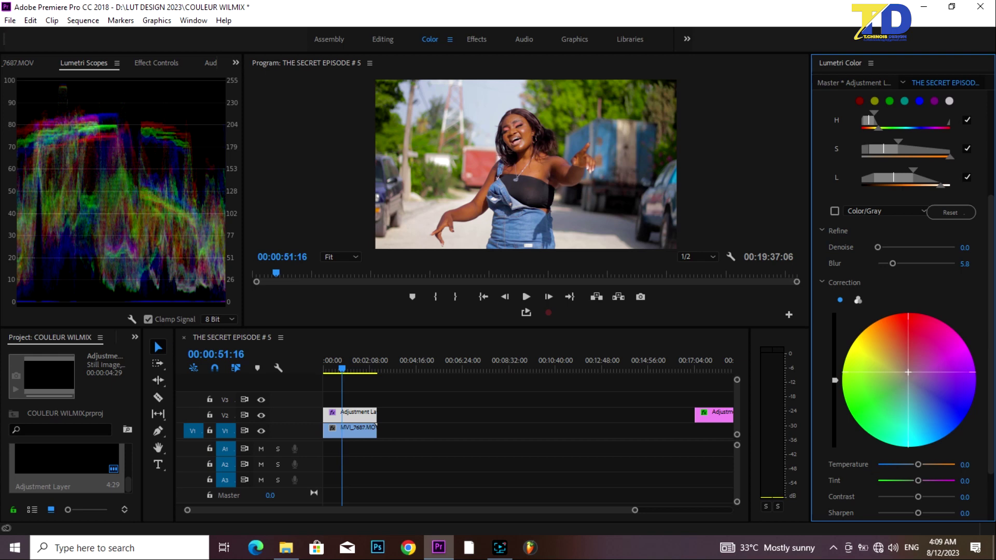
pyautogui.moveTo(908, 373); pyautogui.dragTo(902, 374)
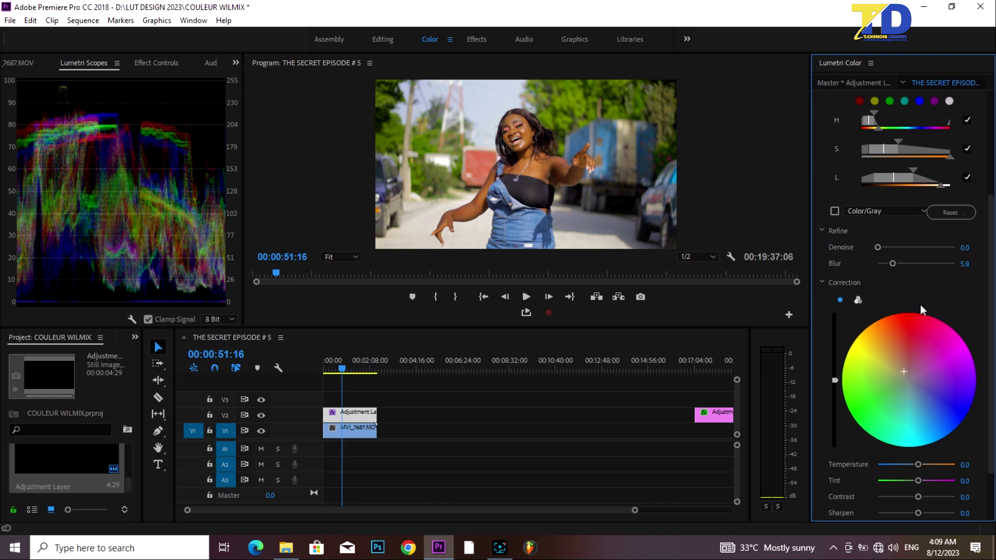
pyautogui.scroll(-2, 987, 242)
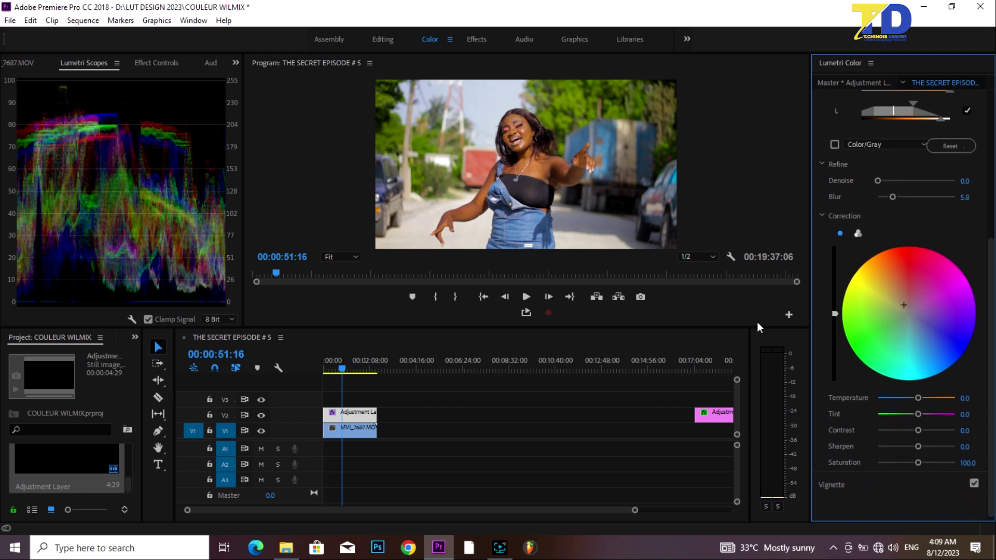
pyautogui.click(369, 368)
pyautogui.moveTo(348, 360); pyautogui.dragTo(334, 372)
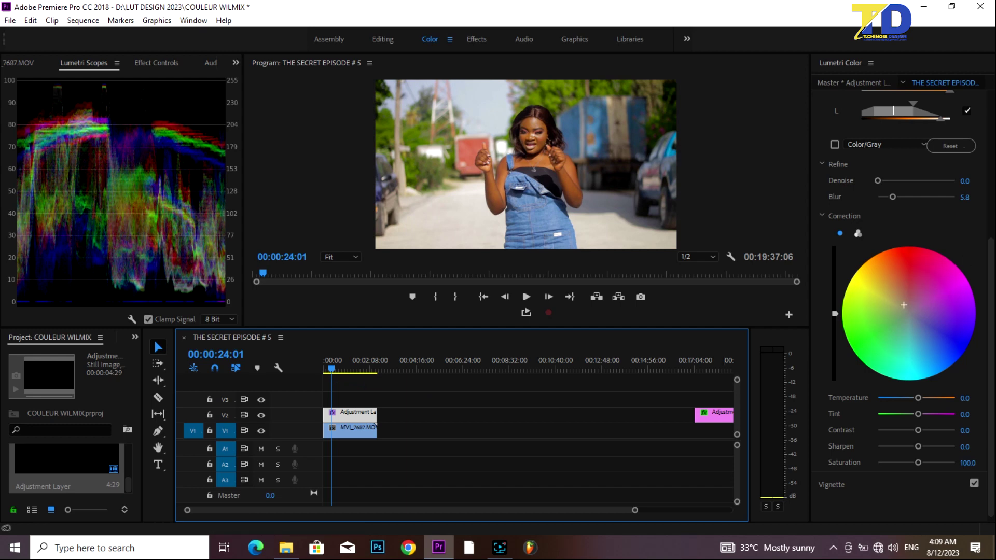
pyautogui.moveTo(991, 298); pyautogui.dragTo(990, 249)
pyautogui.click(350, 359)
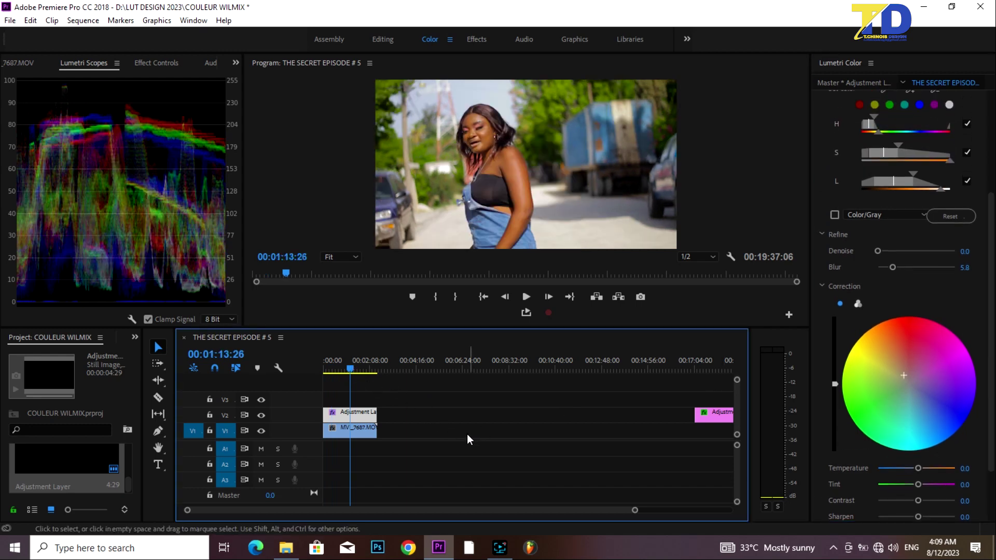
pyautogui.click(335, 355)
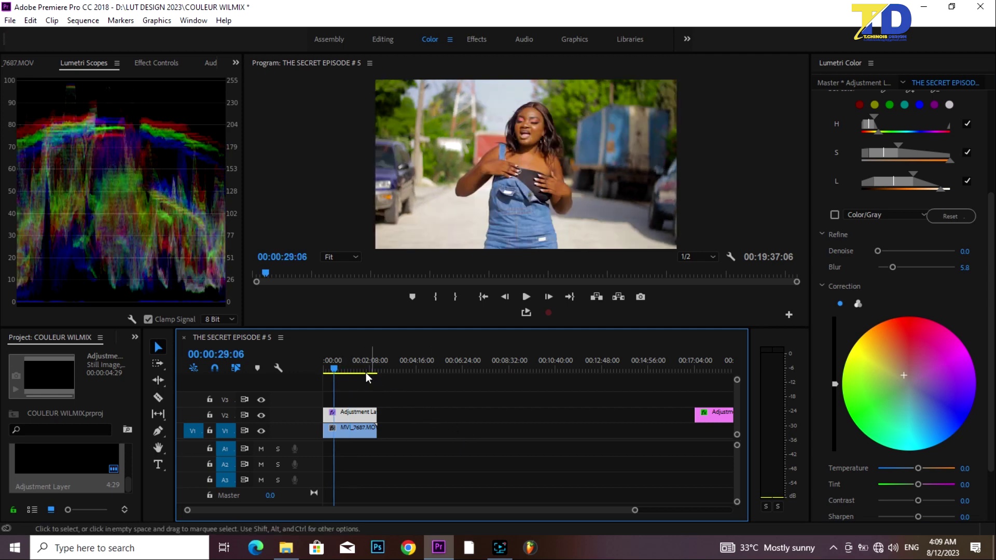
pyautogui.click(261, 414)
pyautogui.click(261, 415)
pyautogui.click(260, 414)
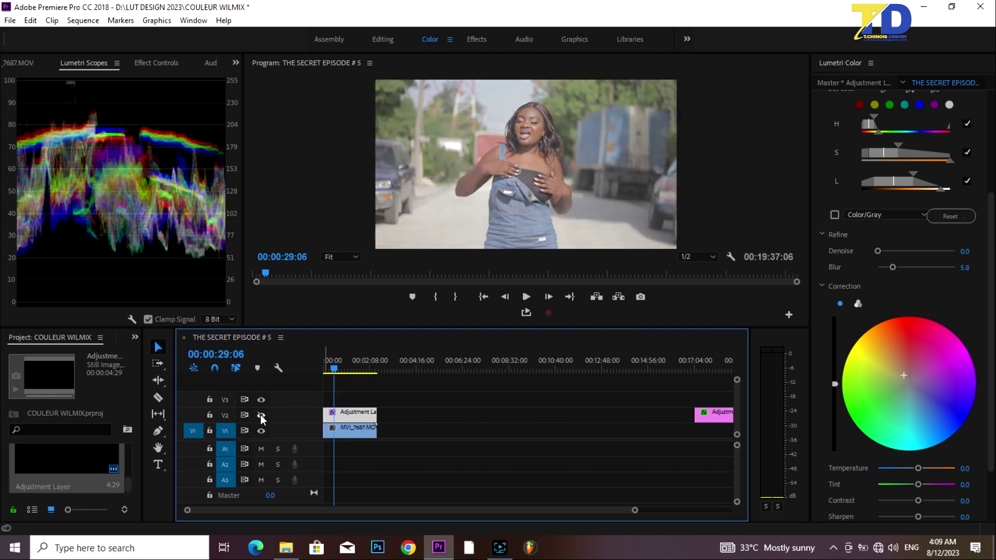
pyautogui.click(260, 415)
pyautogui.click(362, 364)
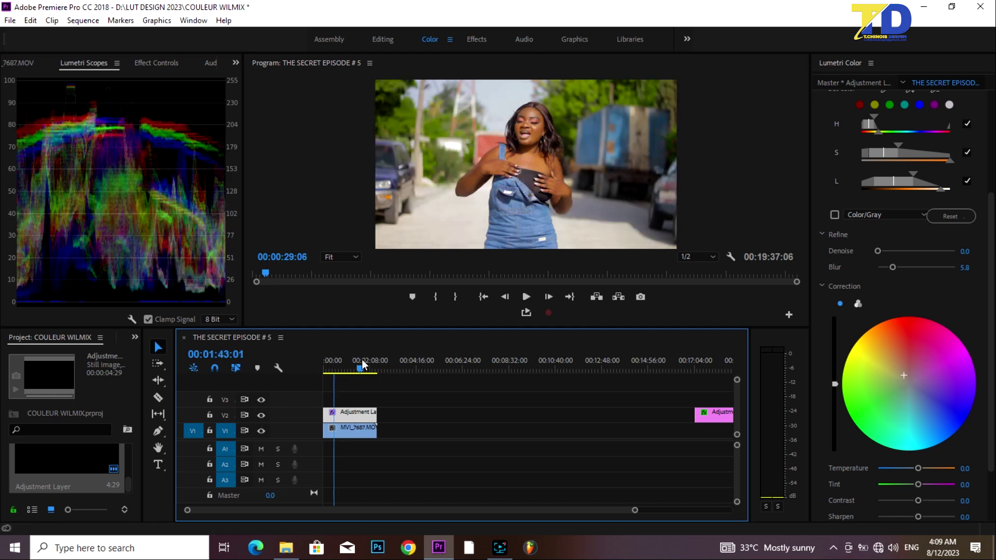
pyautogui.click(348, 367)
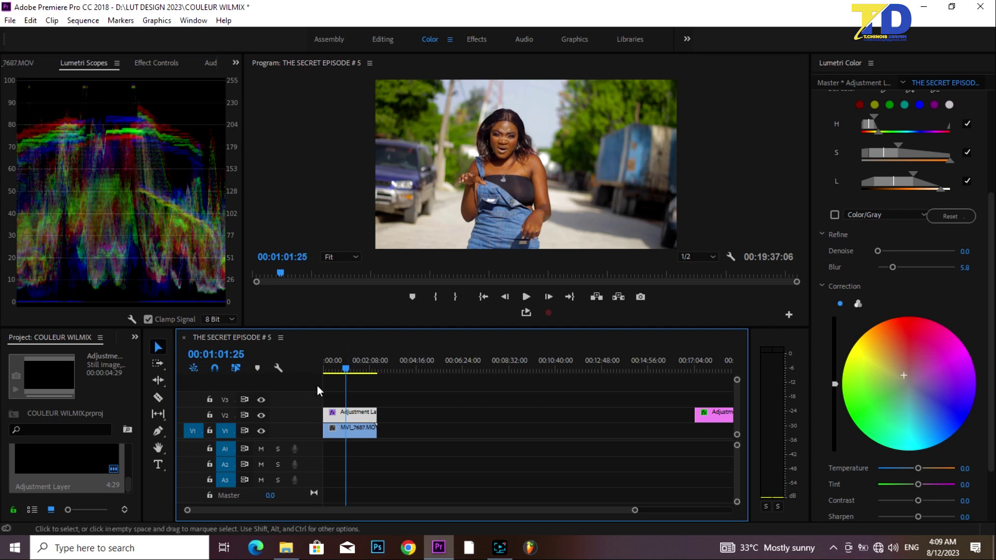
pyautogui.click(261, 399)
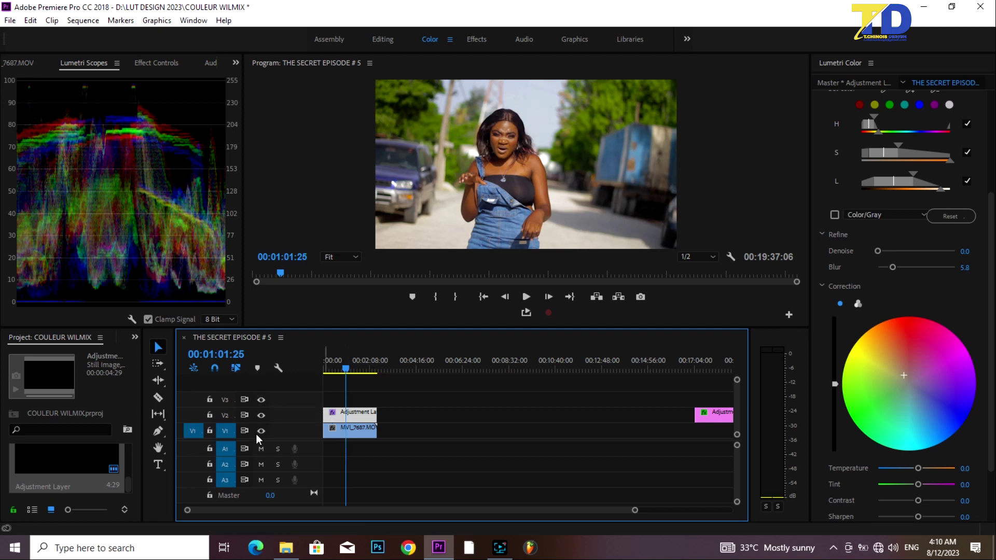
pyautogui.click(261, 415)
pyautogui.click(261, 415)
pyautogui.click(261, 415)
pyautogui.click(261, 416)
pyautogui.click(261, 415)
pyautogui.click(261, 416)
pyautogui.click(263, 415)
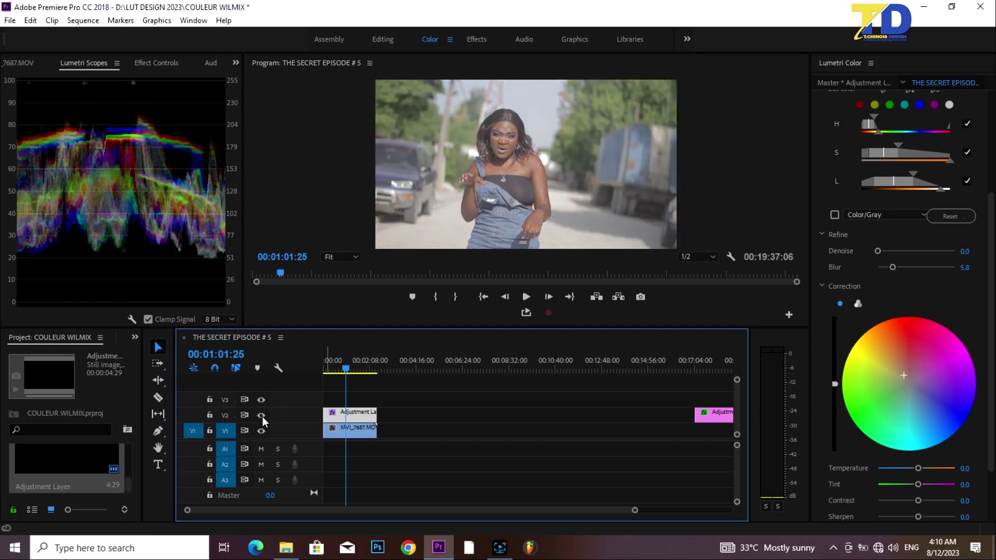
pyautogui.click(261, 415)
pyautogui.click(260, 415)
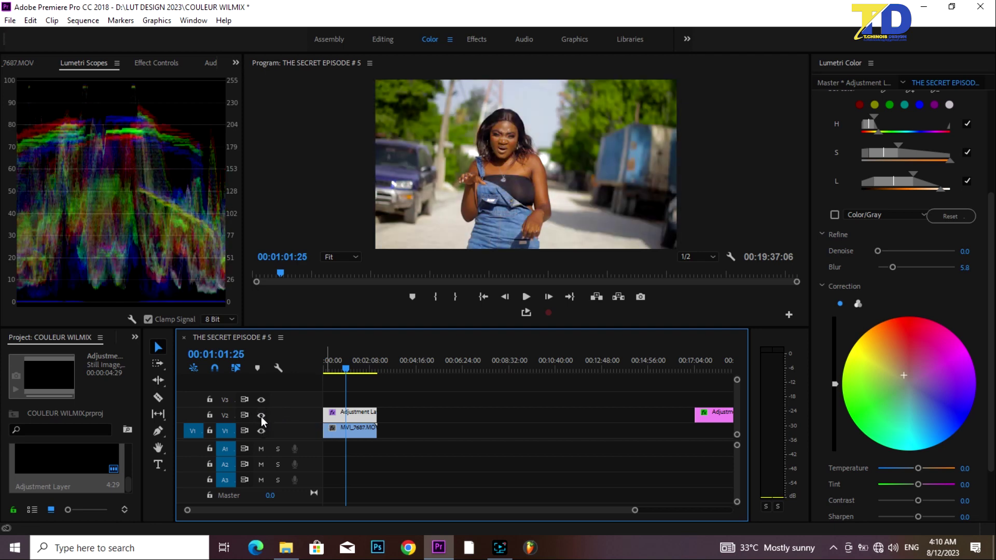
pyautogui.click(370, 365)
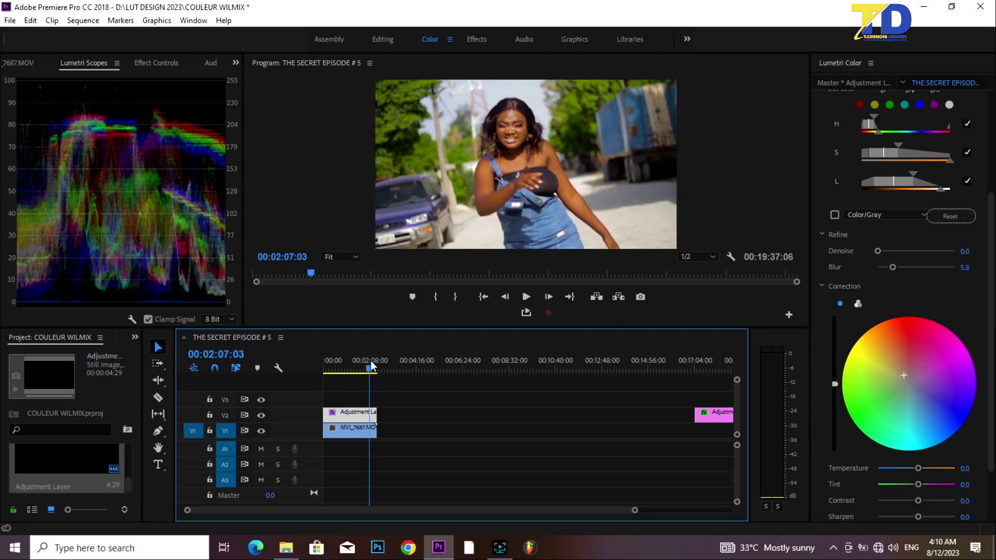
pyautogui.click(363, 363)
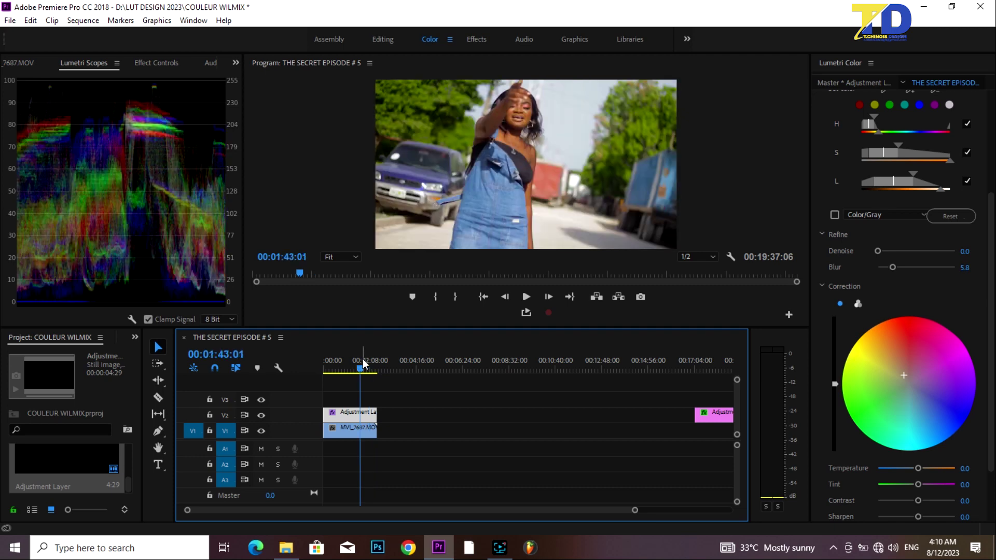
pyautogui.click(361, 365)
pyautogui.click(350, 369)
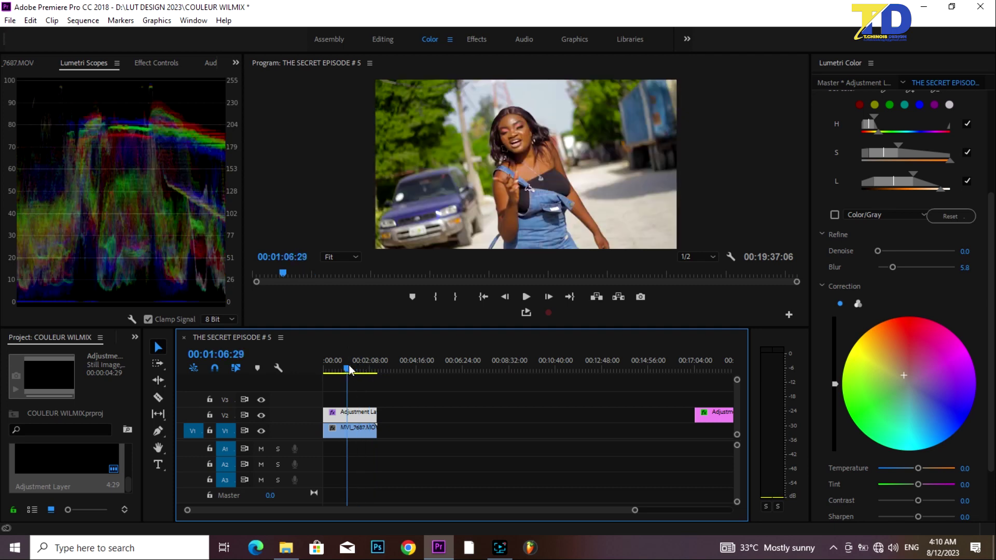
pyautogui.click(349, 370)
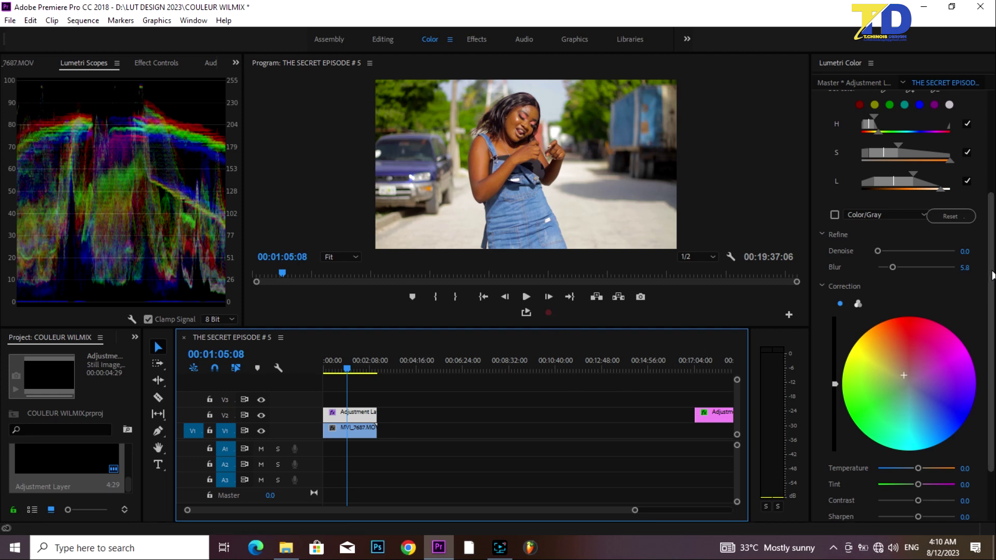
pyautogui.moveTo(992, 274); pyautogui.dragTo(992, 324)
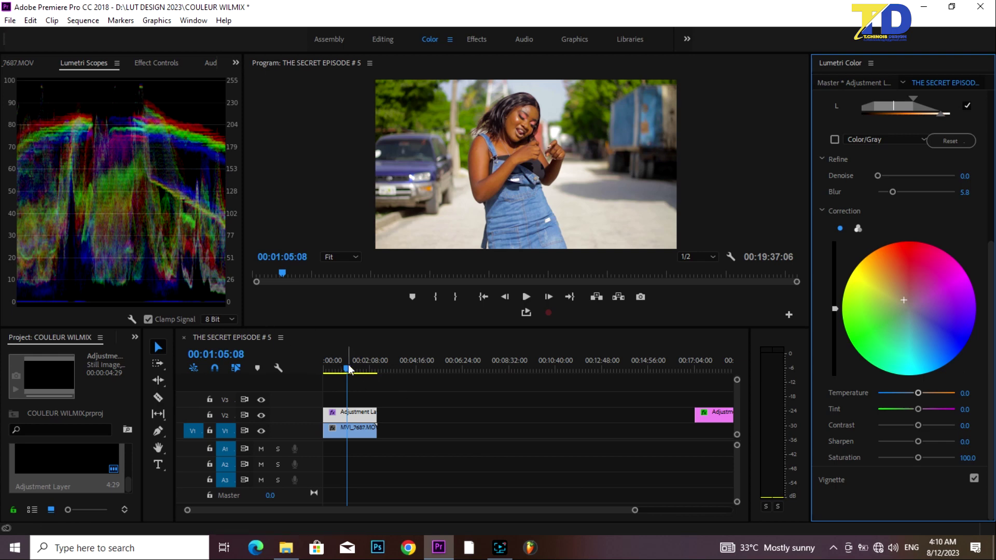
# Lower the HSL Secondary correction Temperature to -13.6 to cool the keyed skin
pyautogui.moveTo(921, 393); pyautogui.dragTo(903, 395)
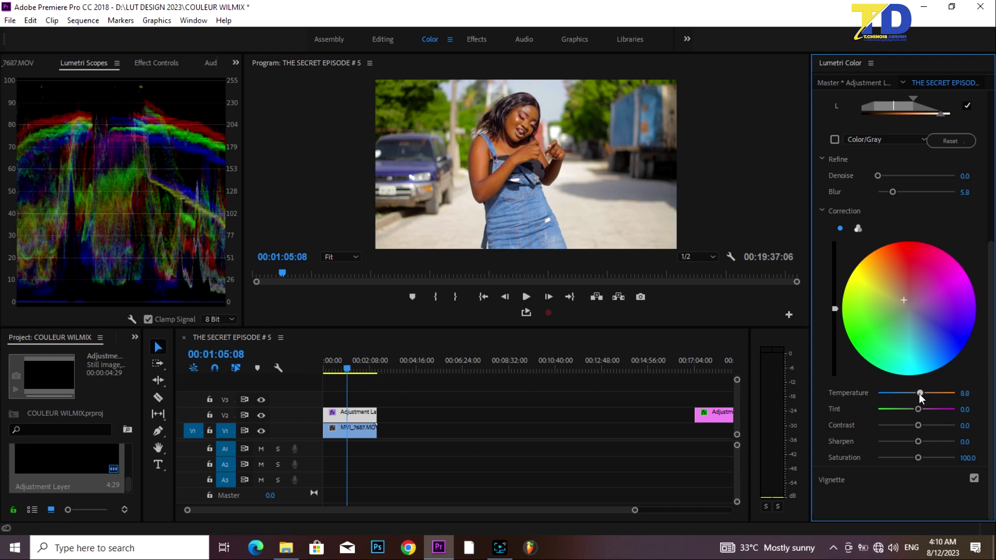
pyautogui.moveTo(903, 393); pyautogui.dragTo(910, 391)
pyautogui.click(344, 365)
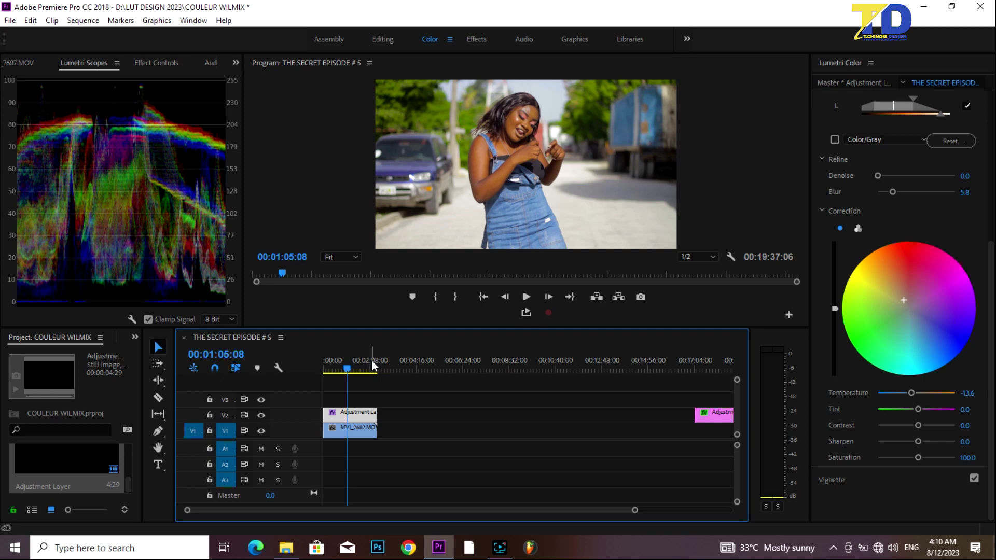
# Move to the shot at 0:44:20 and set the correction Tint to 12.0
pyautogui.click(365, 363)
pyautogui.click(350, 370)
pyautogui.click(339, 369)
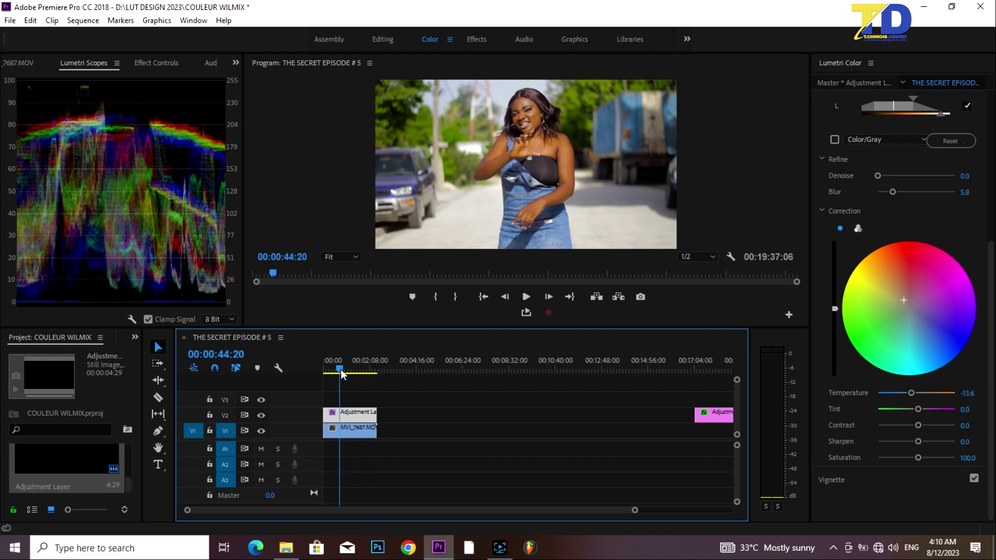
pyautogui.moveTo(916, 409); pyautogui.dragTo(922, 415)
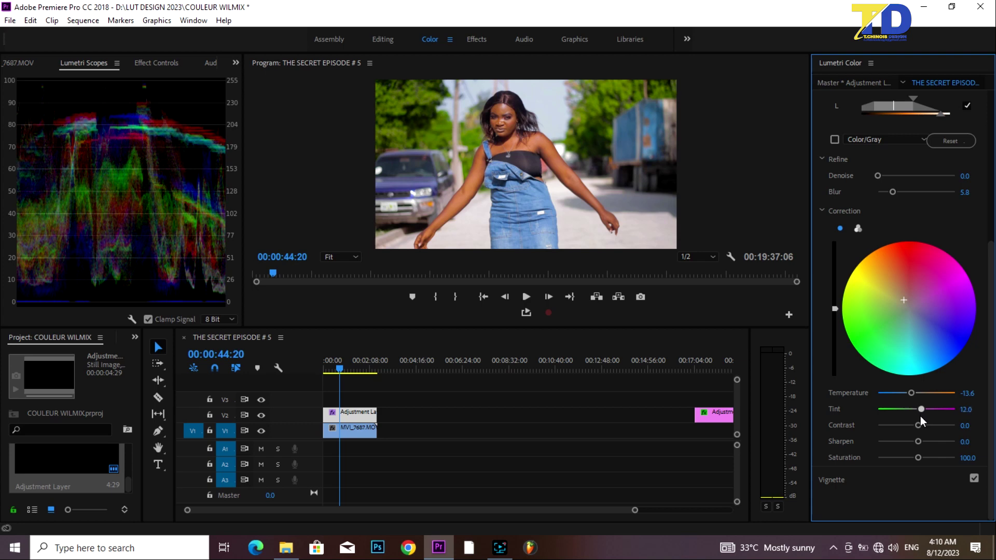
# Review the grade at 1:37:27, 1:05:08 and 1:20:22
pyautogui.click(359, 369)
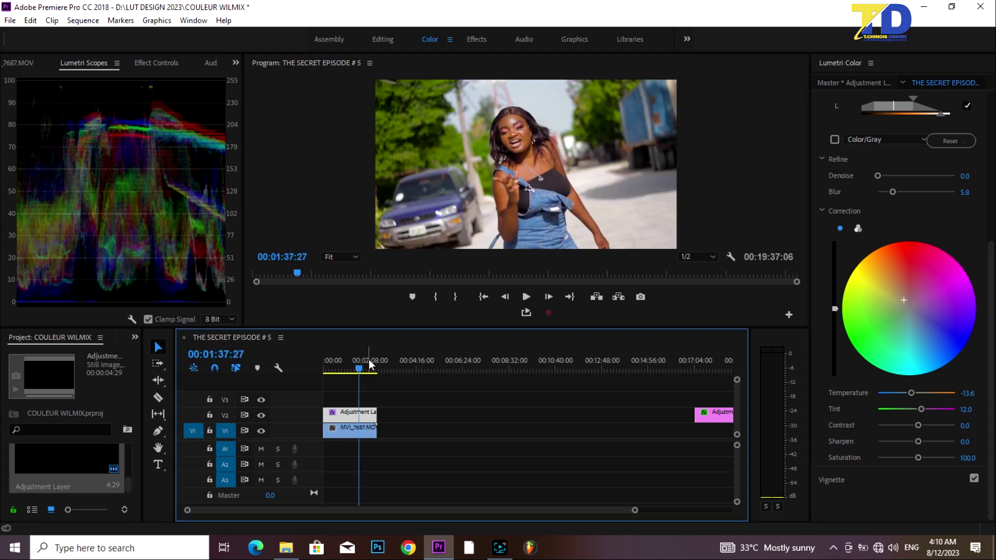
pyautogui.moveTo(369, 359)
pyautogui.mouseDown()
pyautogui.moveTo(332, 370)
pyautogui.moveTo(341, 367)
pyautogui.mouseUp()
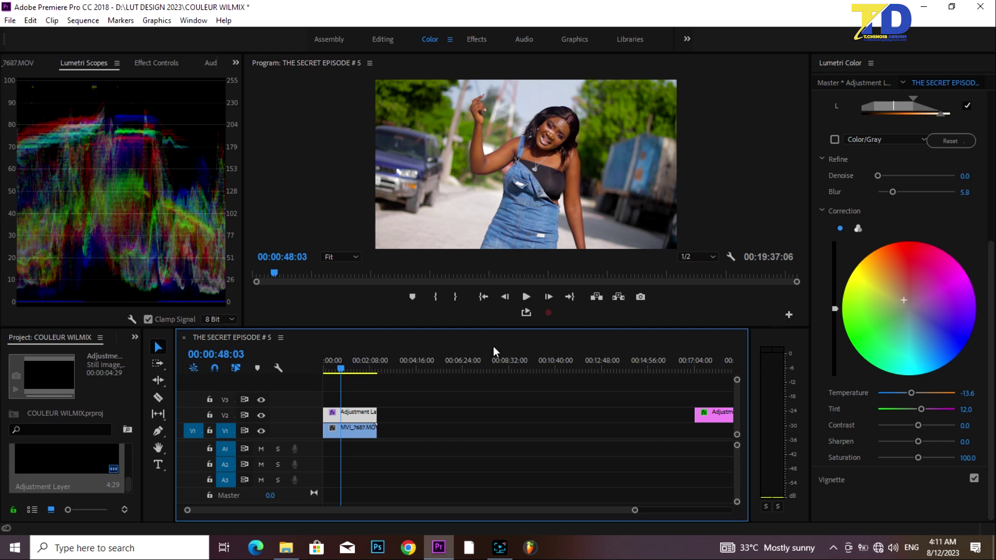
pyautogui.click(353, 368)
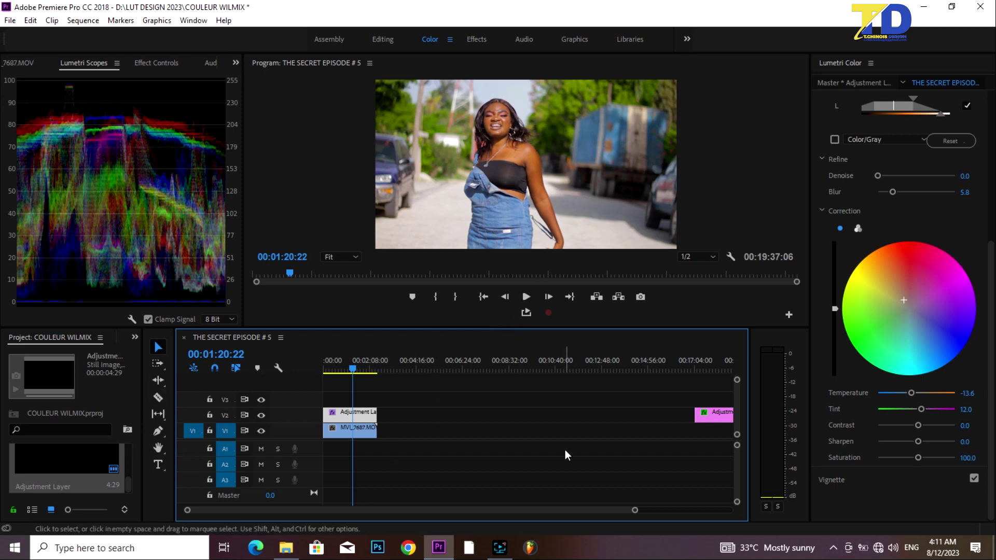
pyautogui.click(263, 416)
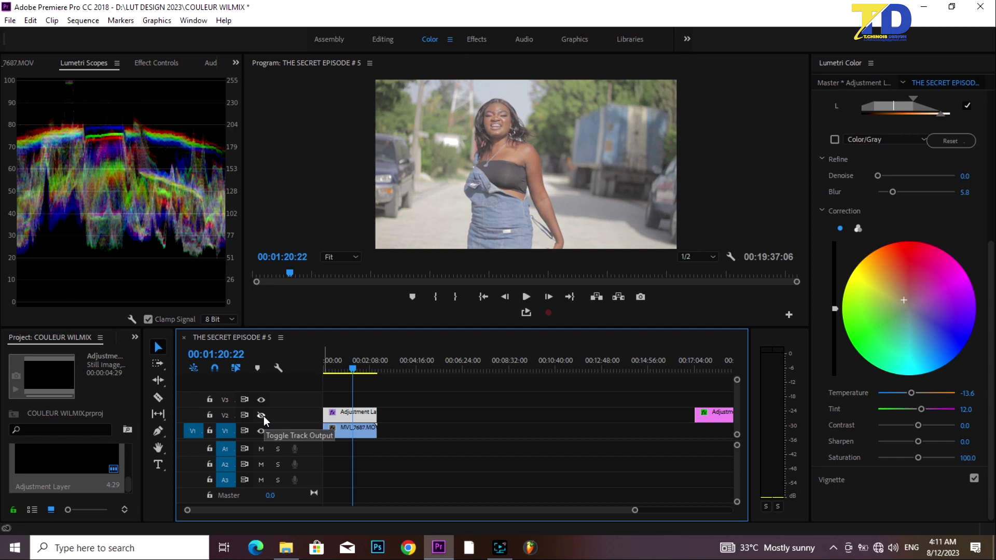
pyautogui.click(263, 416)
pyautogui.click(264, 416)
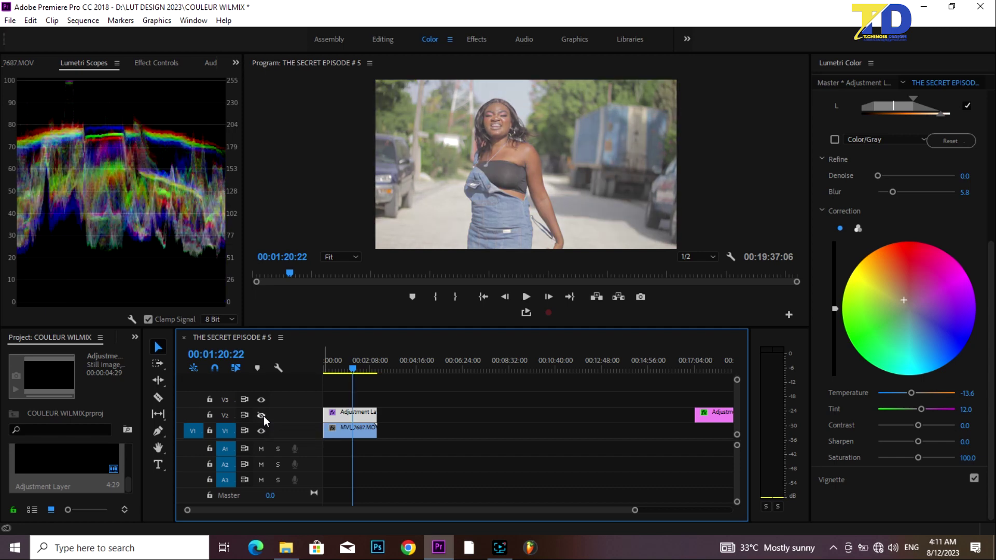
pyautogui.click(262, 416)
pyautogui.click(263, 416)
pyautogui.click(262, 416)
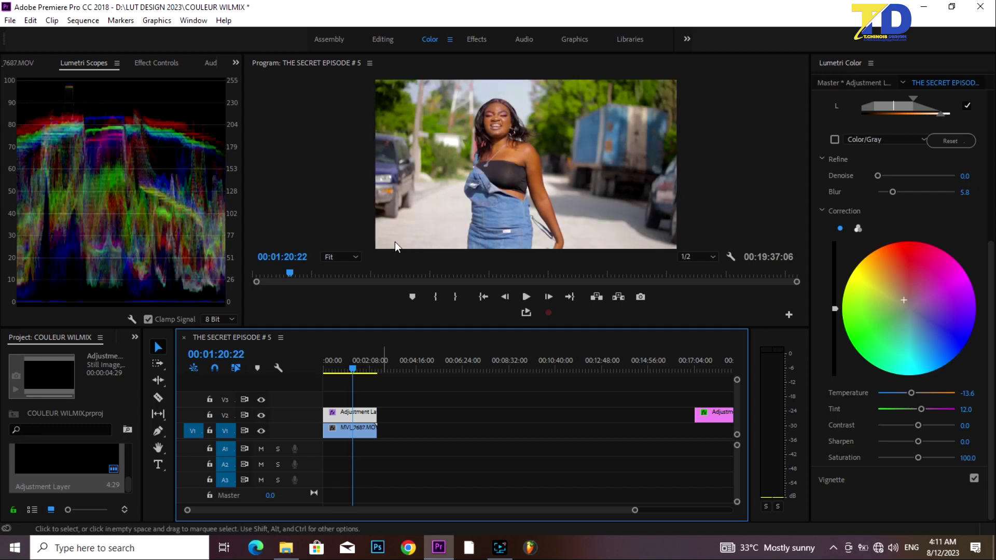
pyautogui.click(354, 429)
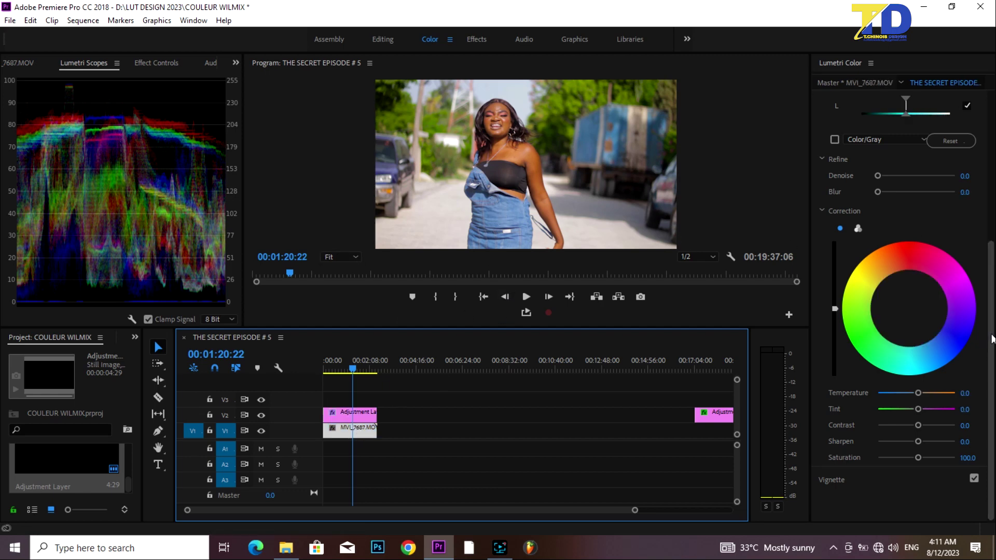
# Sample the denim overalls with the Set color eyedropper and widen the saturation range
pyautogui.moveTo(993, 337); pyautogui.dragTo(992, 182)
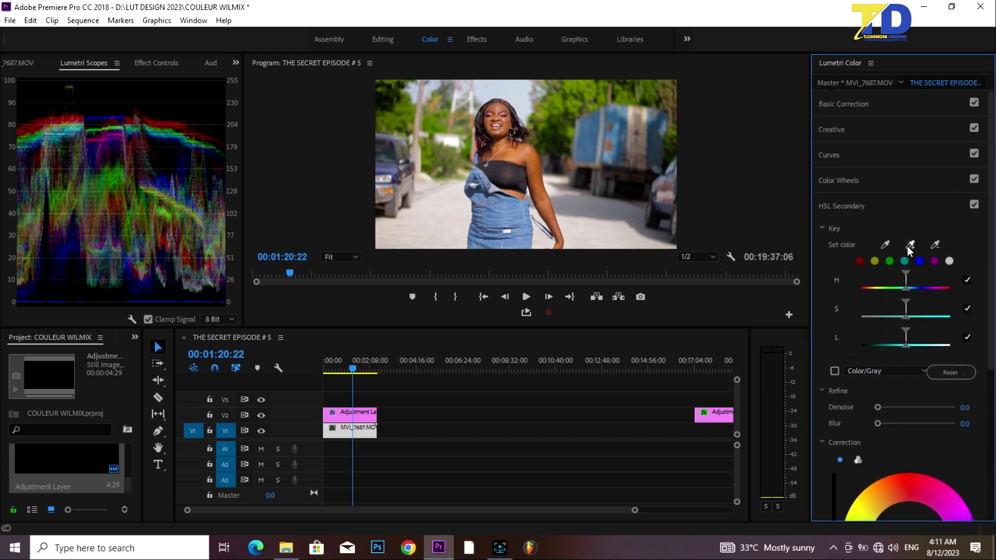
pyautogui.click(885, 245)
pyautogui.click(493, 217)
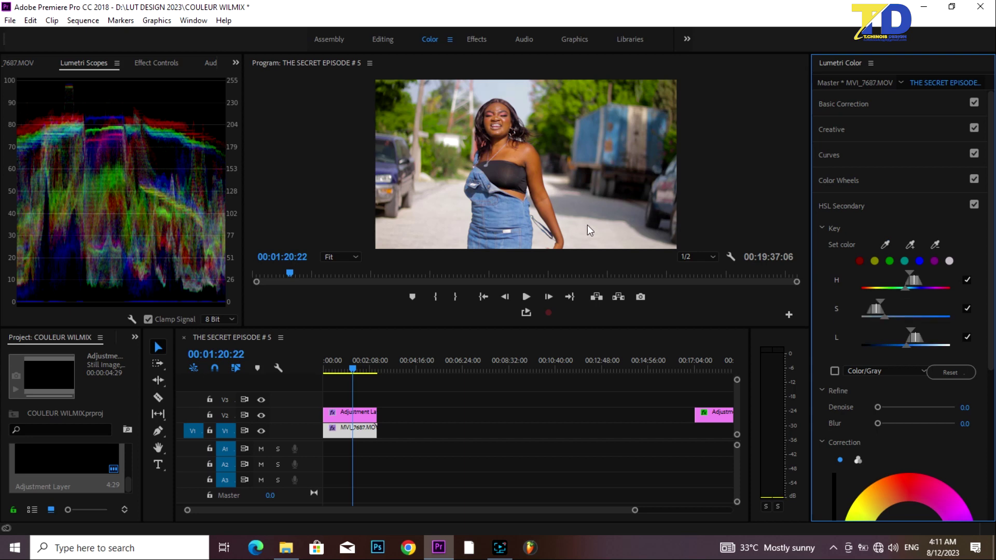
pyautogui.moveTo(885, 317)
pyautogui.mouseDown()
pyautogui.moveTo(910, 316)
pyautogui.moveTo(887, 349)
pyautogui.mouseUp()
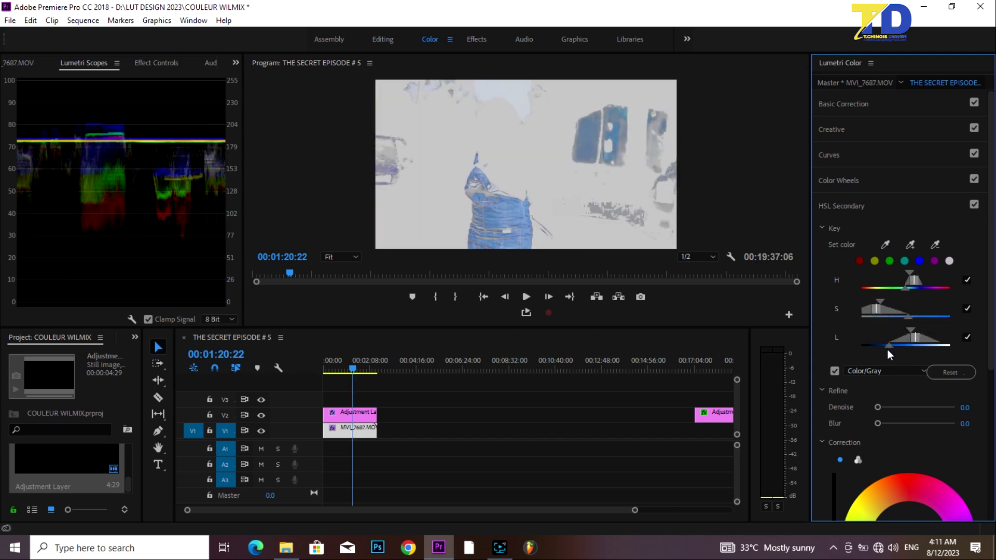
# Add more denim shades, enable the Color/Gray preview and widen the luminance range
pyautogui.click(910, 244)
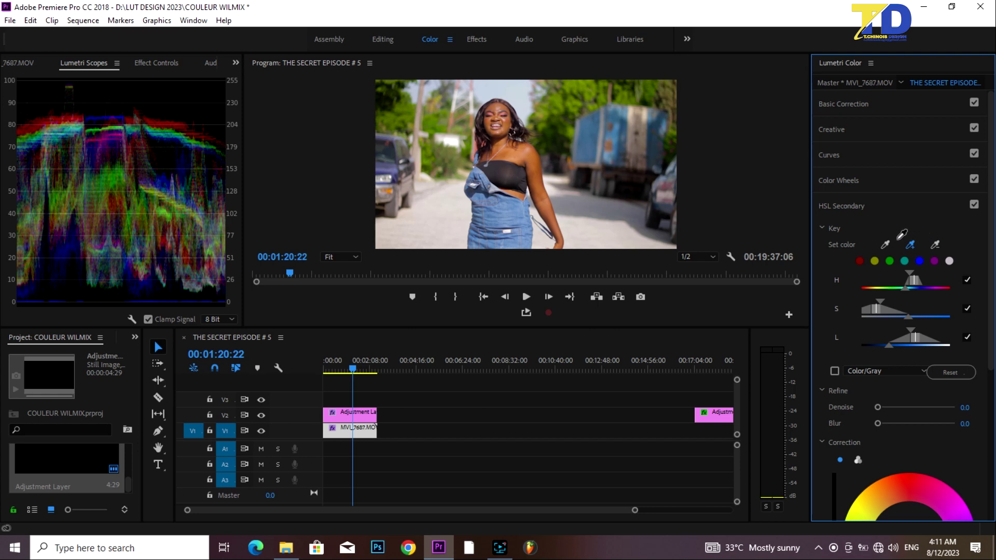
pyautogui.click(920, 243)
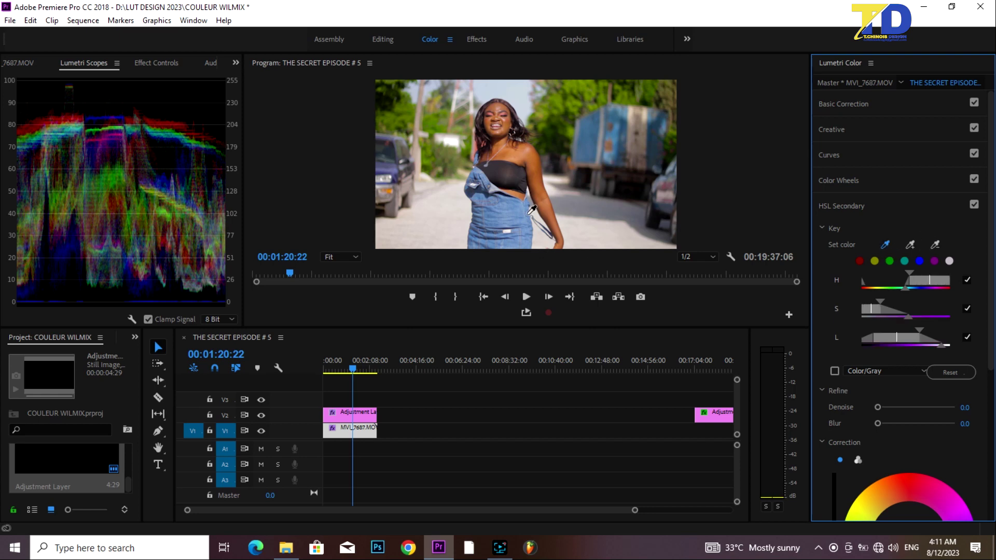
pyautogui.click(495, 213)
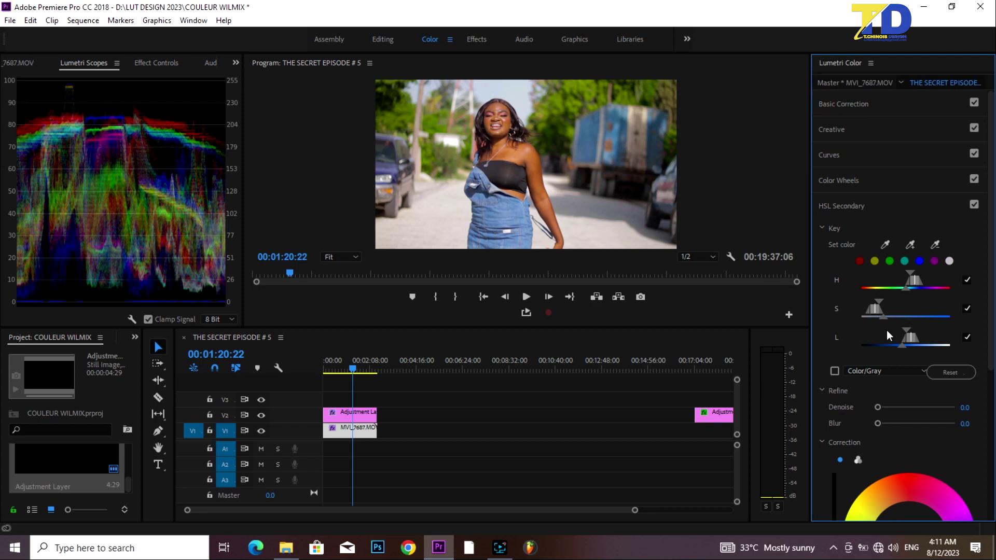
pyautogui.click(834, 370)
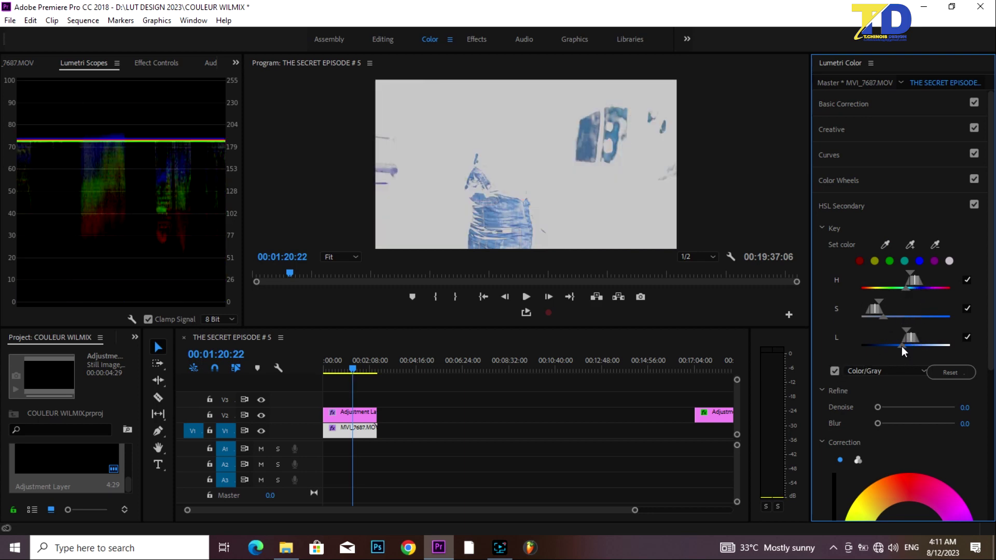
pyautogui.moveTo(901, 346); pyautogui.dragTo(867, 345)
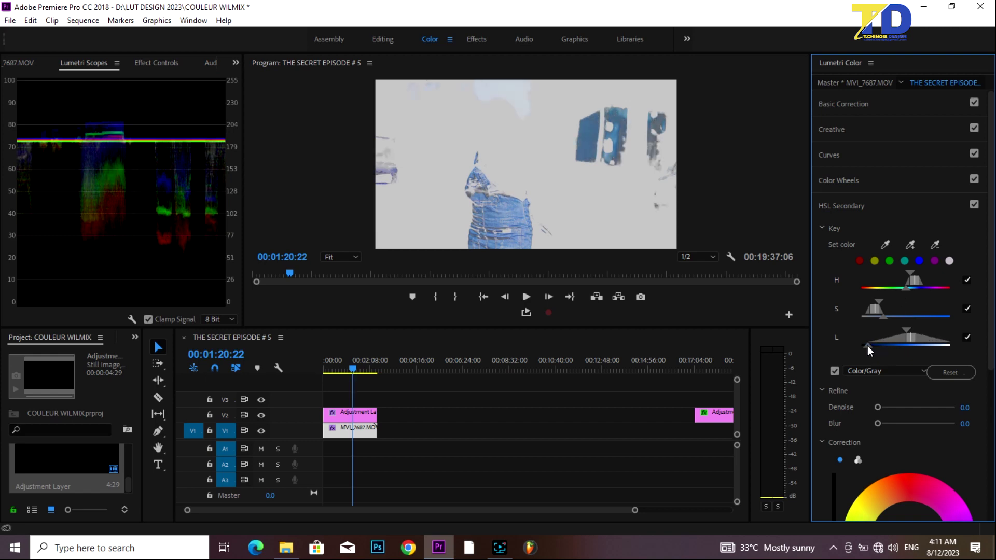
pyautogui.click(910, 244)
# Add two more samples of the blue denim to the HSL key with the add-colour eyedropper
pyautogui.click(474, 194)
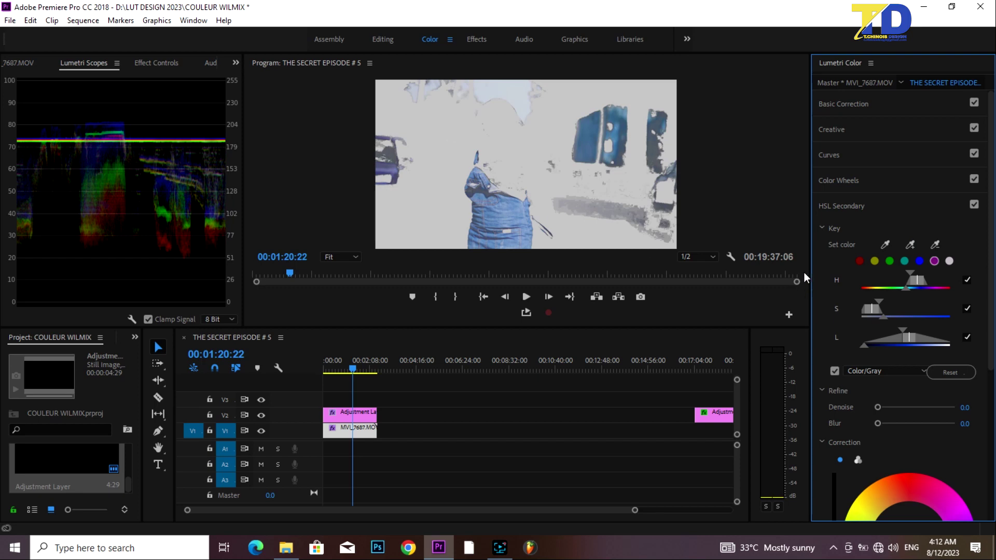
pyautogui.click(910, 245)
pyautogui.click(508, 229)
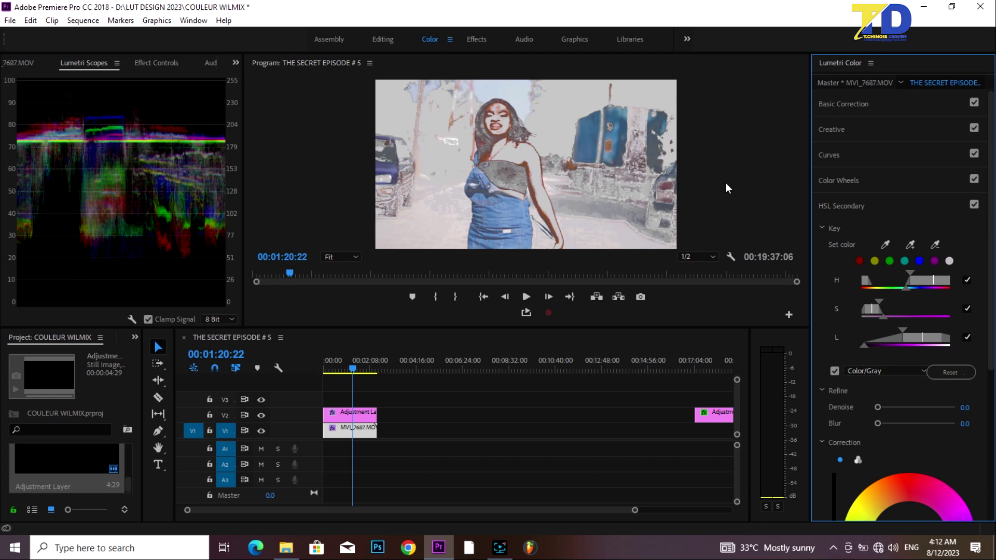
# Resample the key from the blue overalls, narrow hue, widen luminance, and add the jacket's blue
pyautogui.click(885, 243)
pyautogui.click(499, 218)
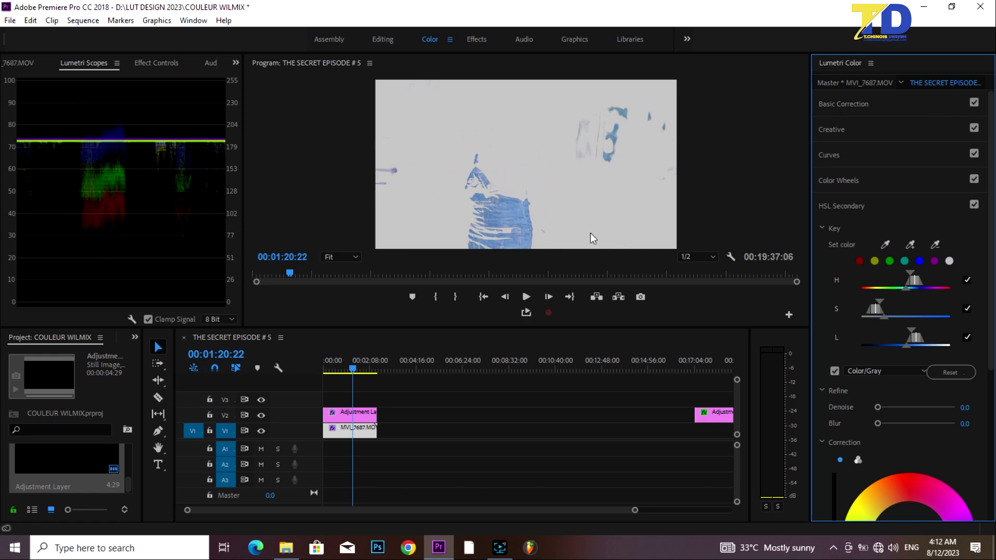
pyautogui.moveTo(883, 289); pyautogui.dragTo(890, 288)
pyautogui.moveTo(905, 346); pyautogui.dragTo(860, 341)
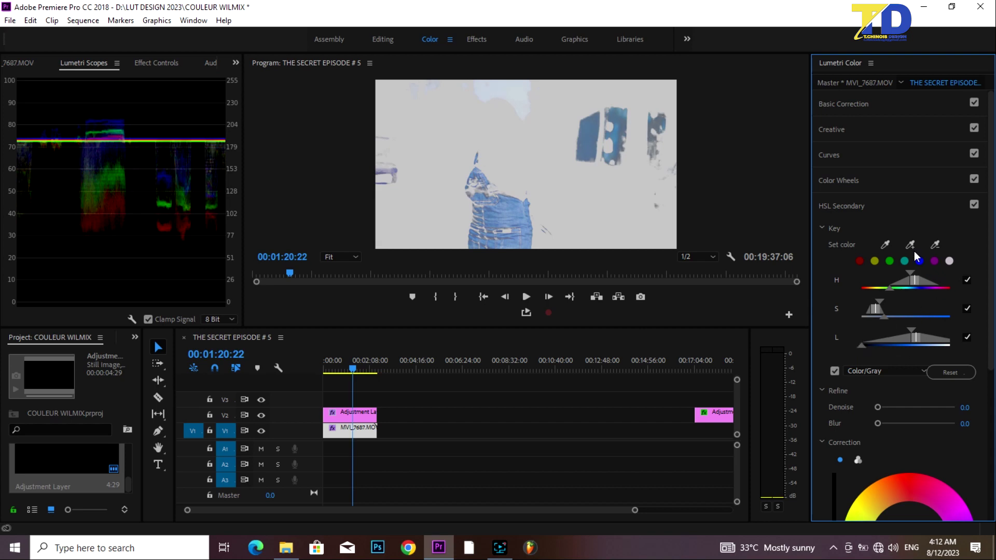
pyautogui.click(469, 186)
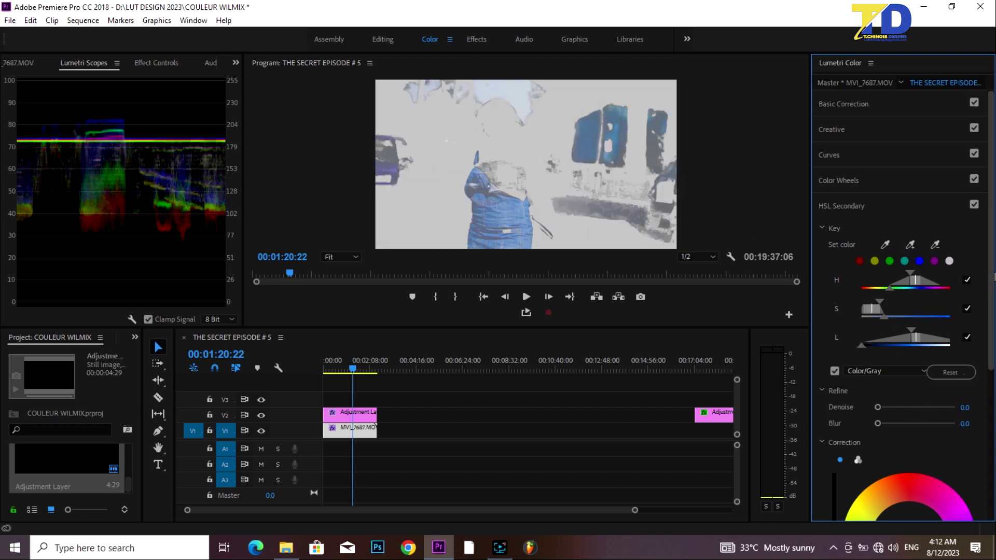
pyautogui.moveTo(991, 285); pyautogui.dragTo(991, 435)
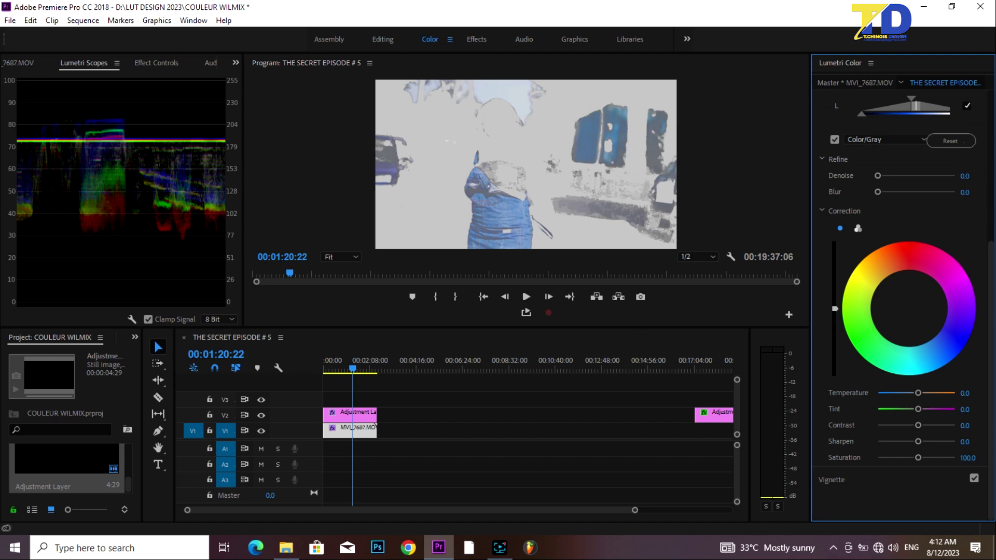
# Push the keyed denim toward blue, set Refine Blur to 8.6, and turn off the Color/Gray preview
pyautogui.click(947, 337)
pyautogui.click(944, 337)
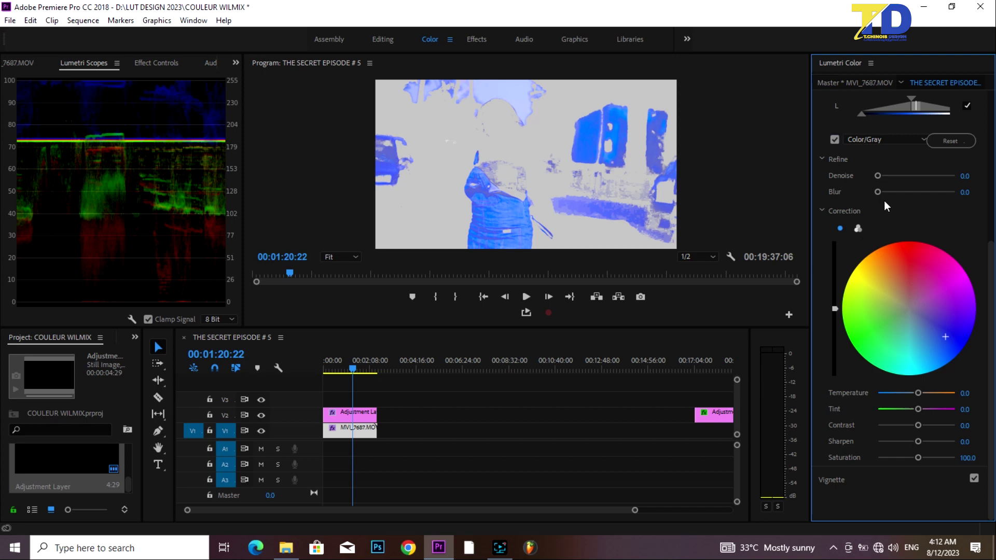
pyautogui.moveTo(878, 192); pyautogui.dragTo(898, 191)
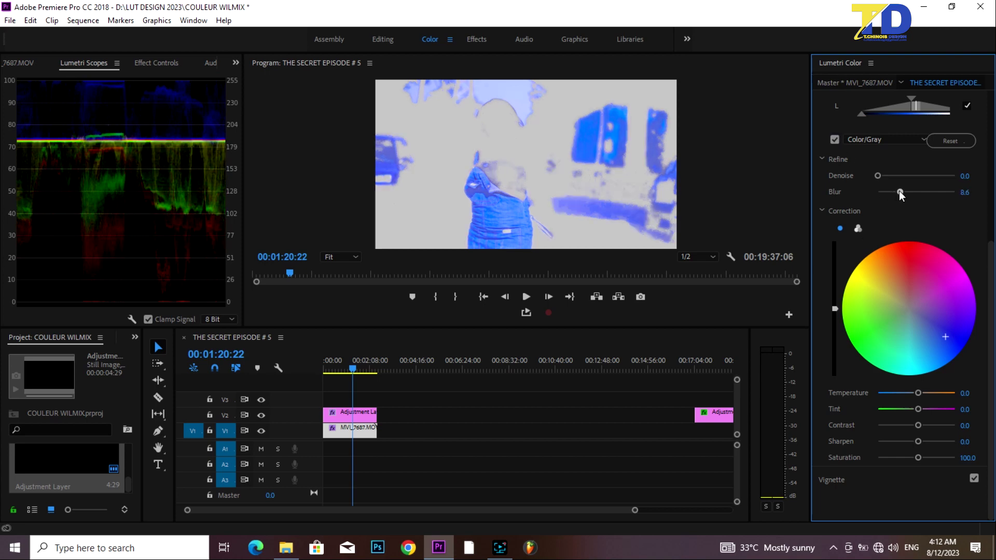
pyautogui.click(834, 140)
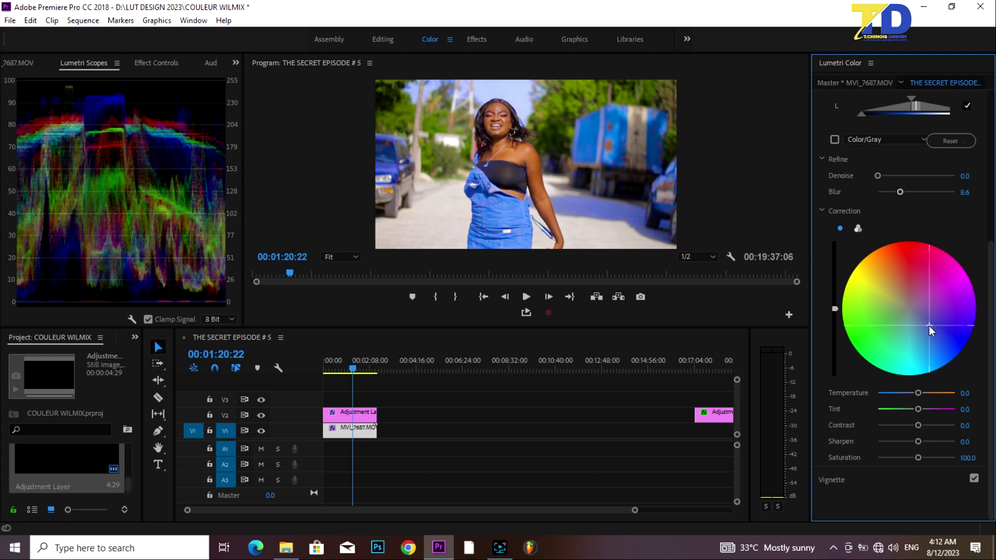
pyautogui.click(340, 367)
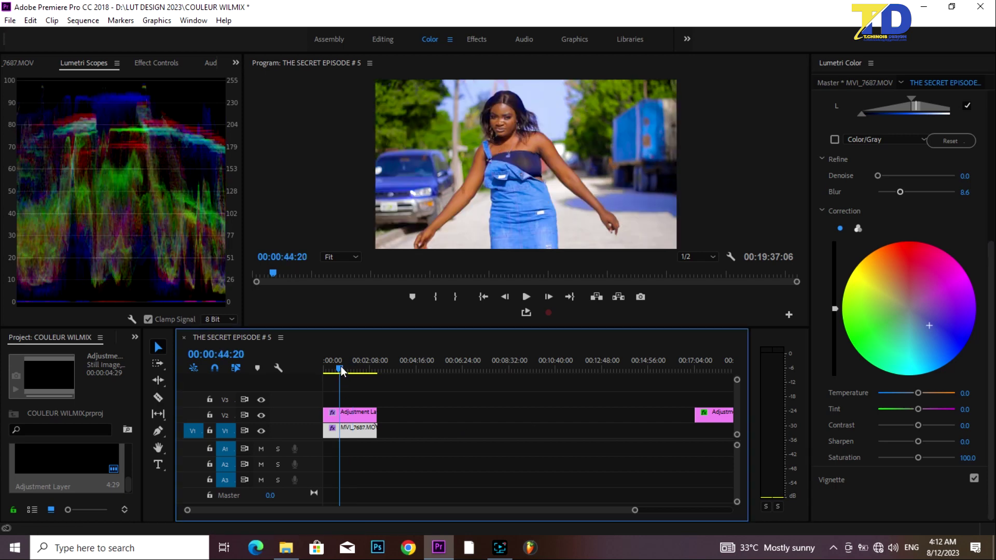
# Scrub the clip while toggling the V2 adjustment layer off and on to compare the grade
pyautogui.click(370, 362)
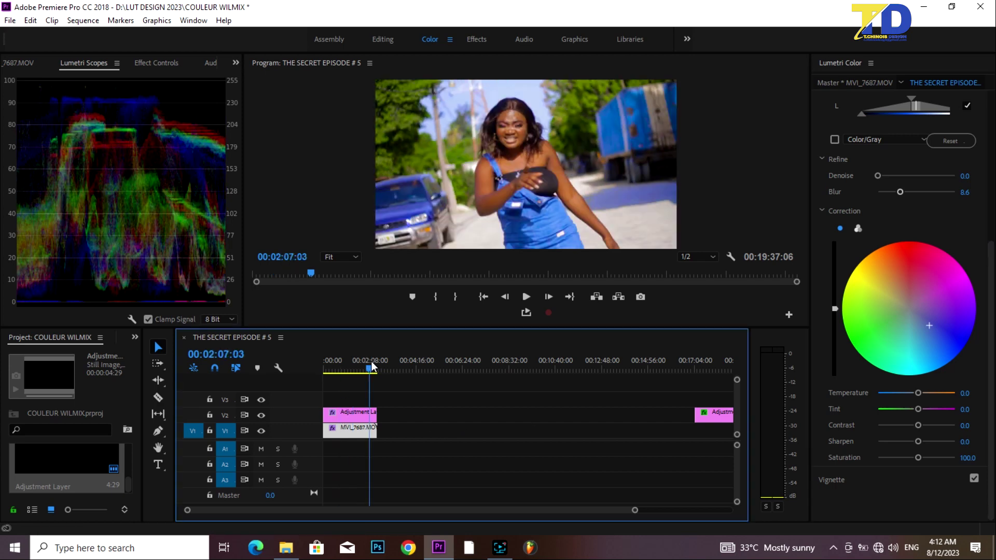
pyautogui.moveTo(357, 363); pyautogui.dragTo(335, 371)
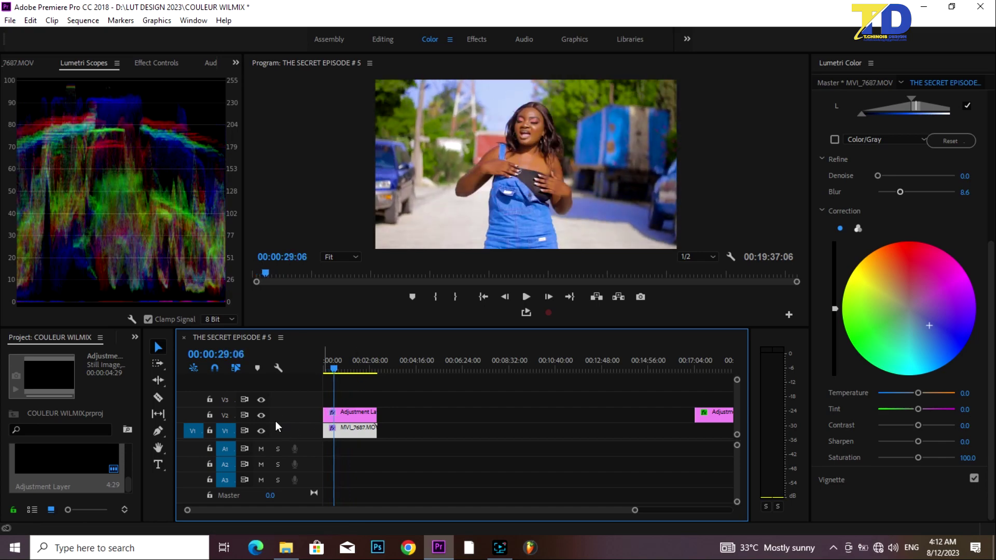
pyautogui.click(261, 415)
pyautogui.click(261, 416)
pyautogui.click(261, 413)
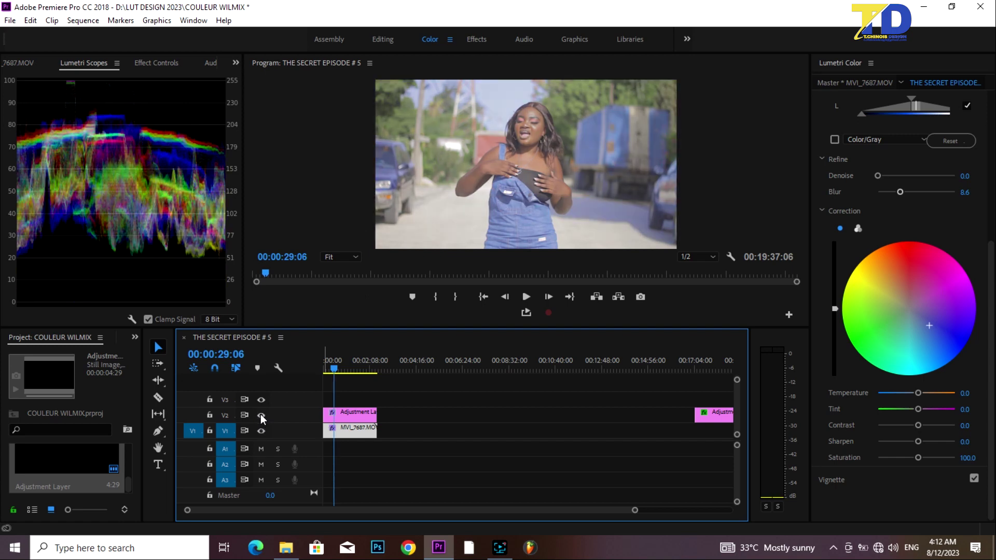
pyautogui.click(260, 415)
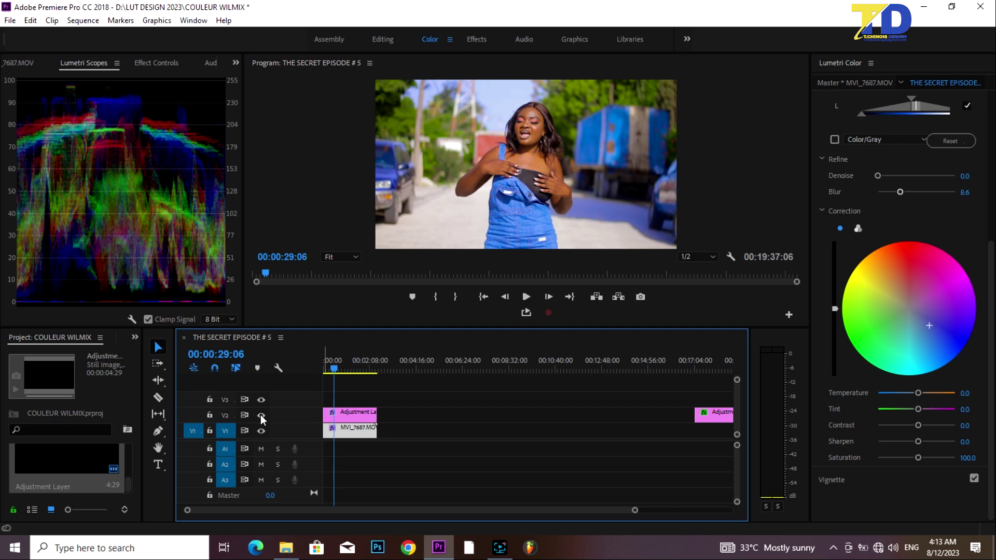
pyautogui.moveTo(337, 374)
pyautogui.mouseDown()
pyautogui.moveTo(372, 369)
pyautogui.moveTo(338, 371)
pyautogui.mouseUp()
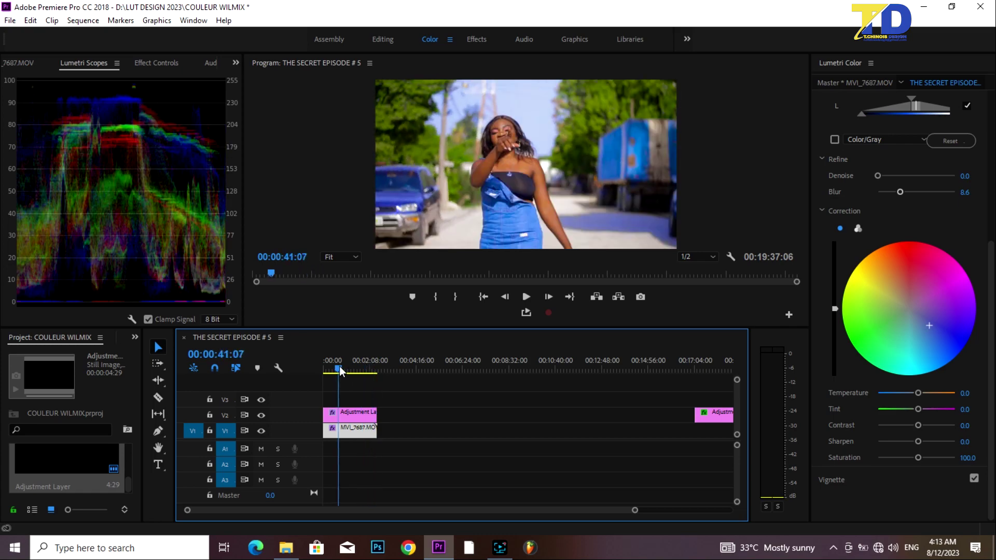
# Select the adjustment layer, recheck frames near two minutes with and without V2, then minimize Premiere
pyautogui.click(357, 413)
pyautogui.moveTo(359, 371)
pyautogui.mouseDown()
pyautogui.moveTo(378, 363)
pyautogui.moveTo(370, 371)
pyautogui.mouseUp()
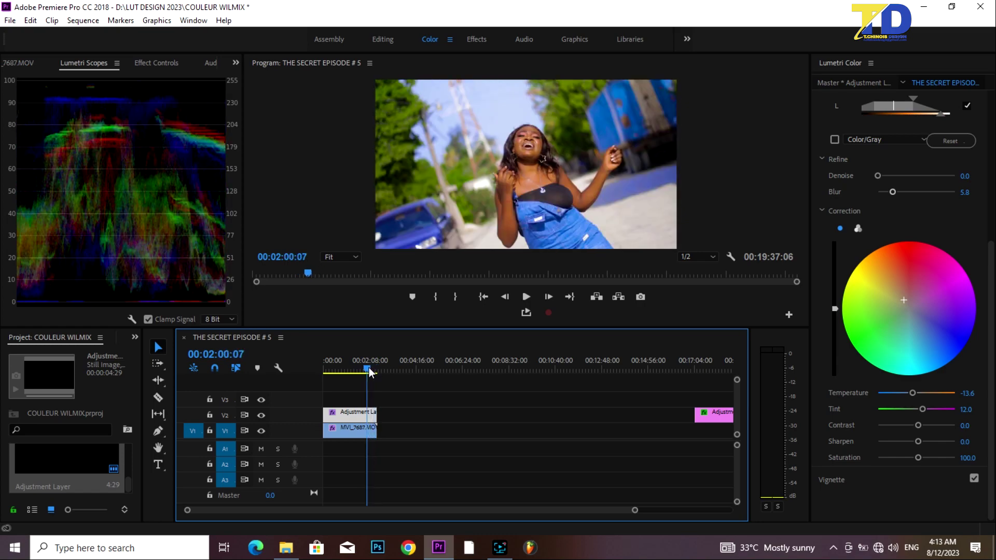
pyautogui.moveTo(370, 374); pyautogui.dragTo(357, 373)
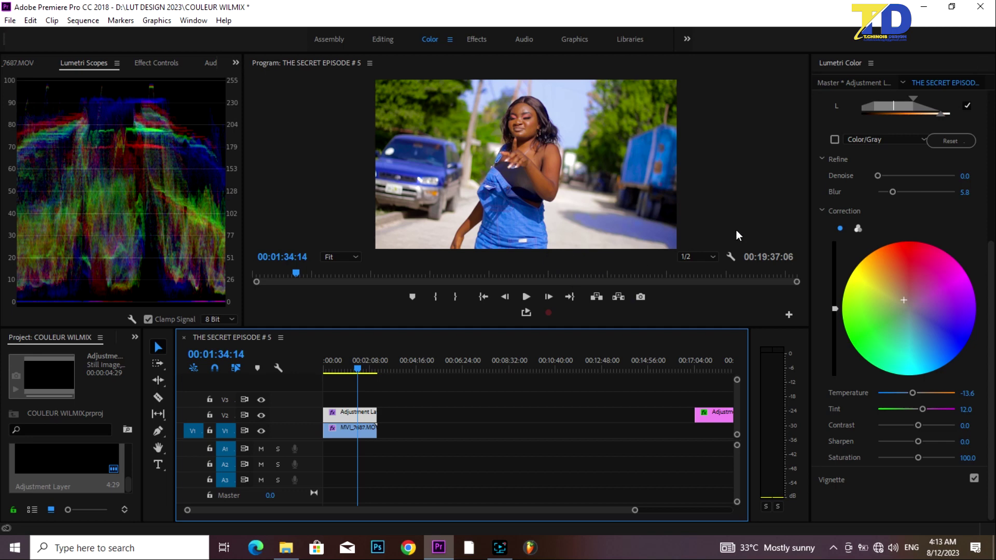
pyautogui.click(262, 416)
pyautogui.click(264, 416)
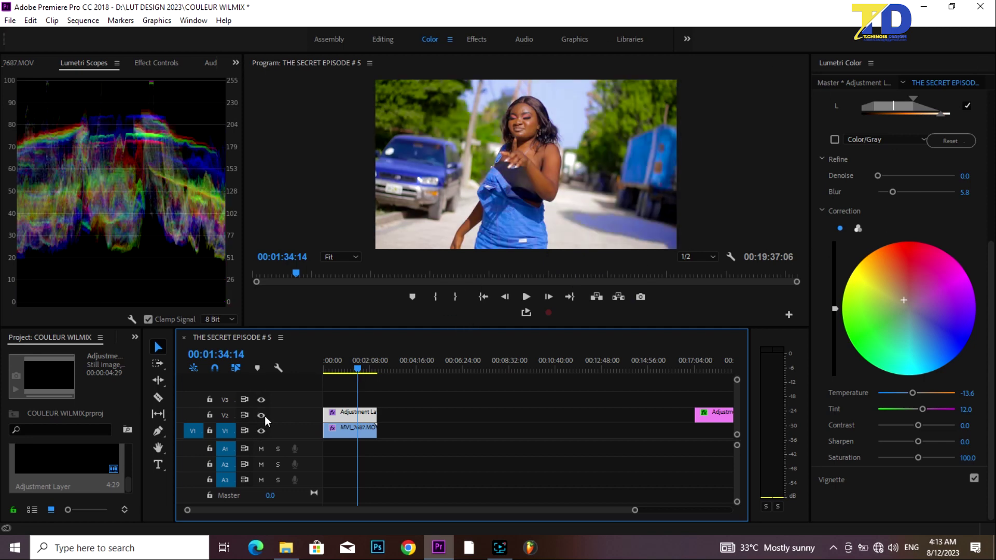
pyautogui.click(264, 416)
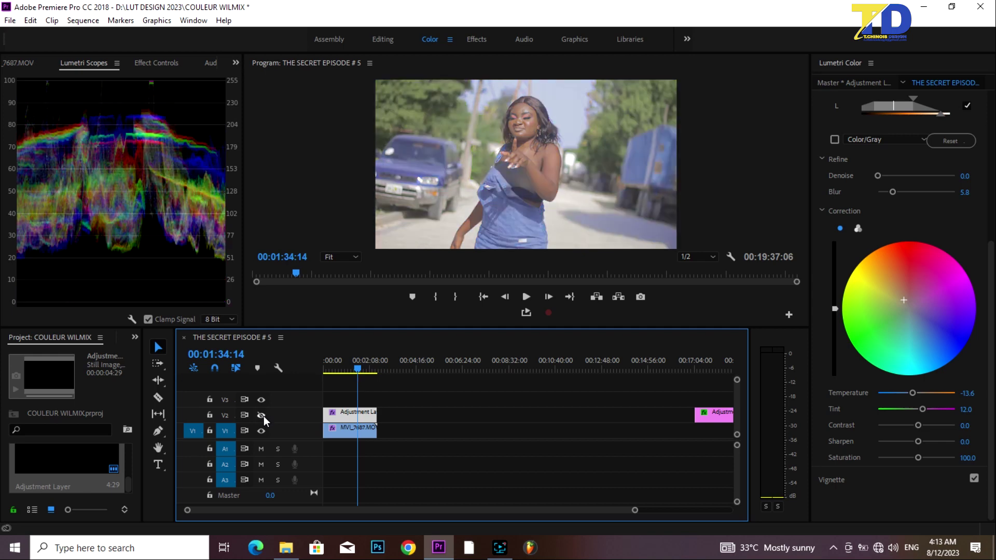
pyautogui.click(264, 414)
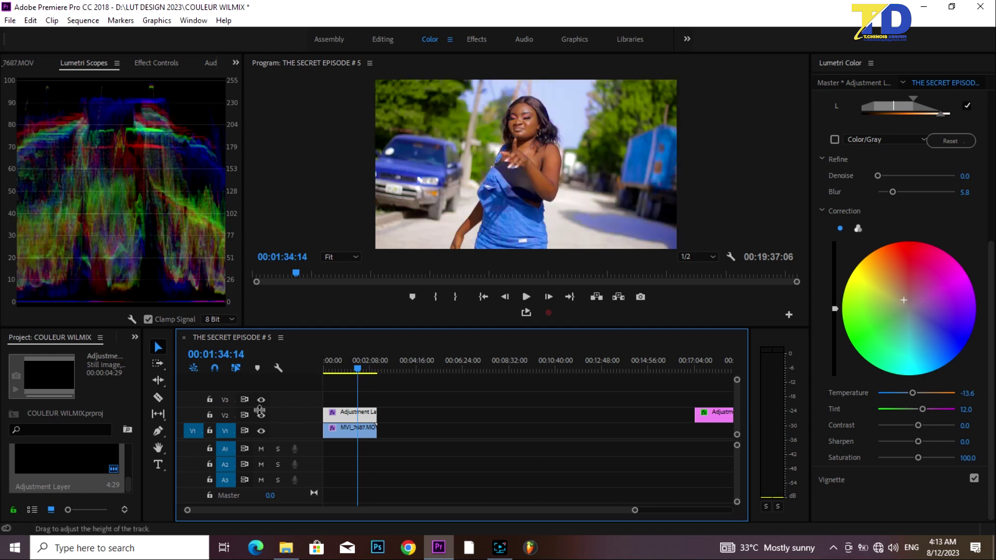
pyautogui.click(261, 415)
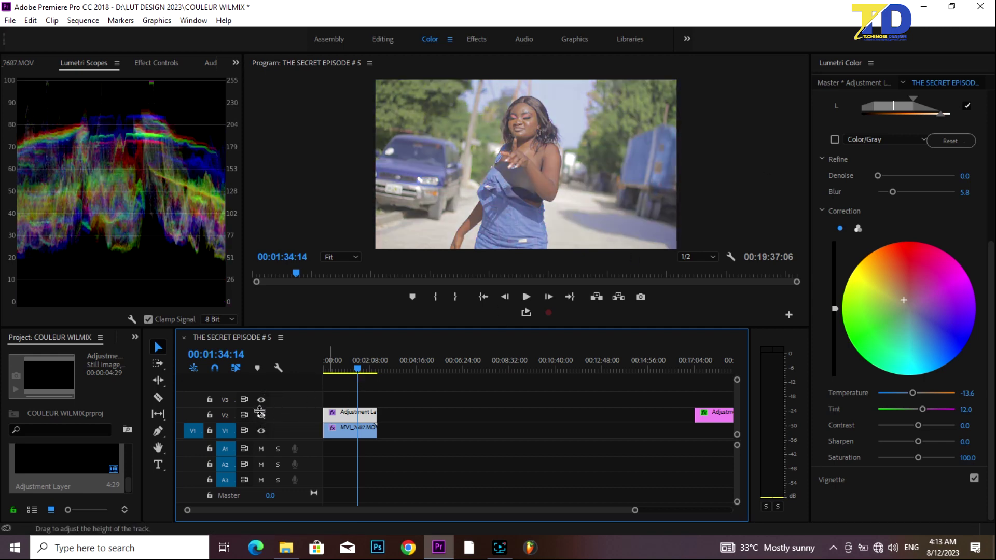
pyautogui.click(262, 415)
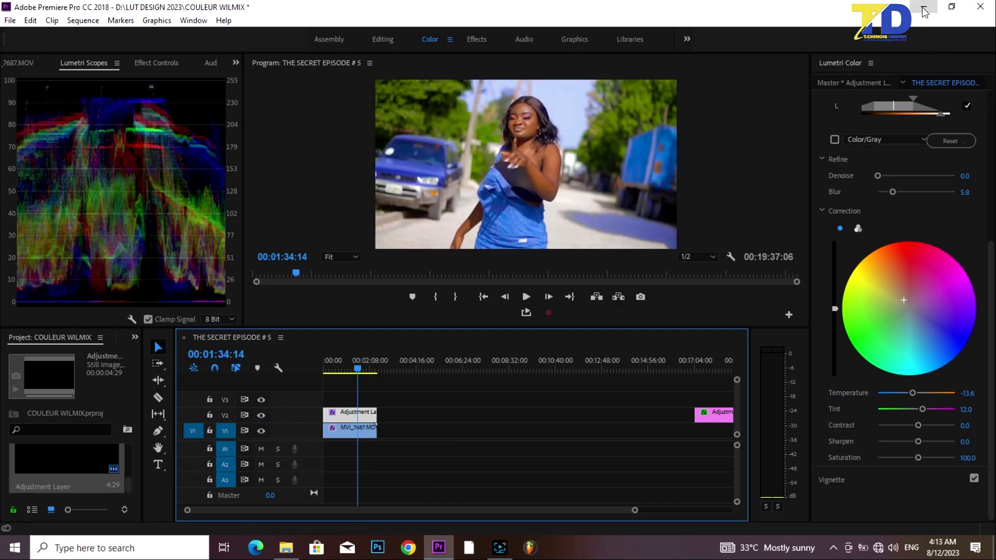
pyautogui.click(922, 6)
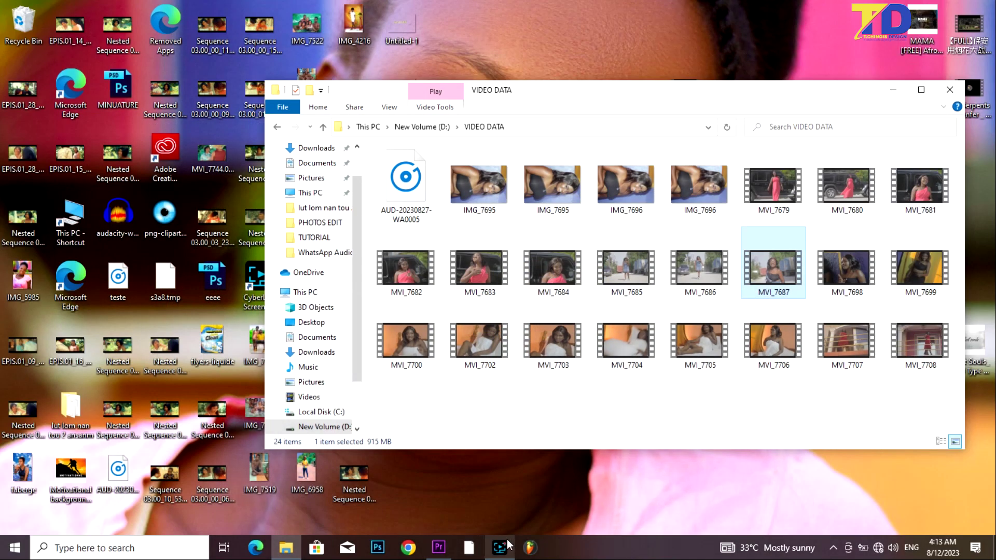